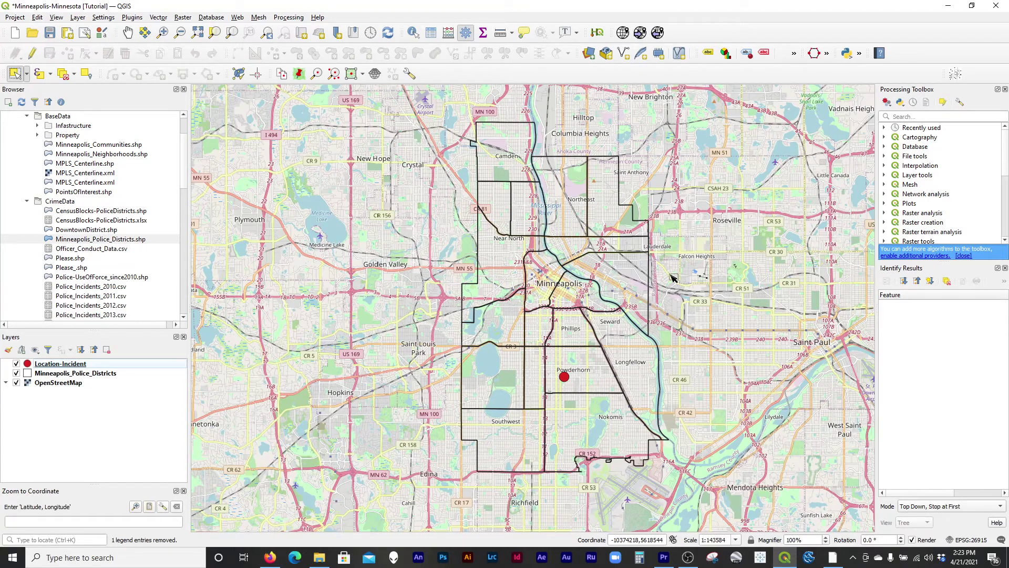
# Recentre the map on Minneapolis, collapse CrimeData and expand the DemoData folder in the Browser.
pyautogui.moveTo(673, 277); pyautogui.dragTo(615, 286)
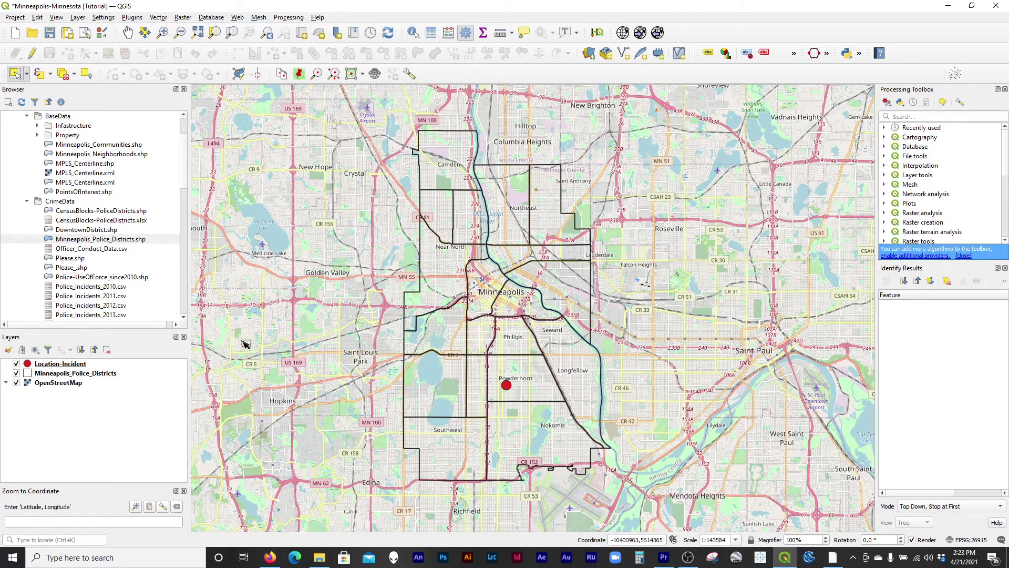
pyautogui.click(28, 202)
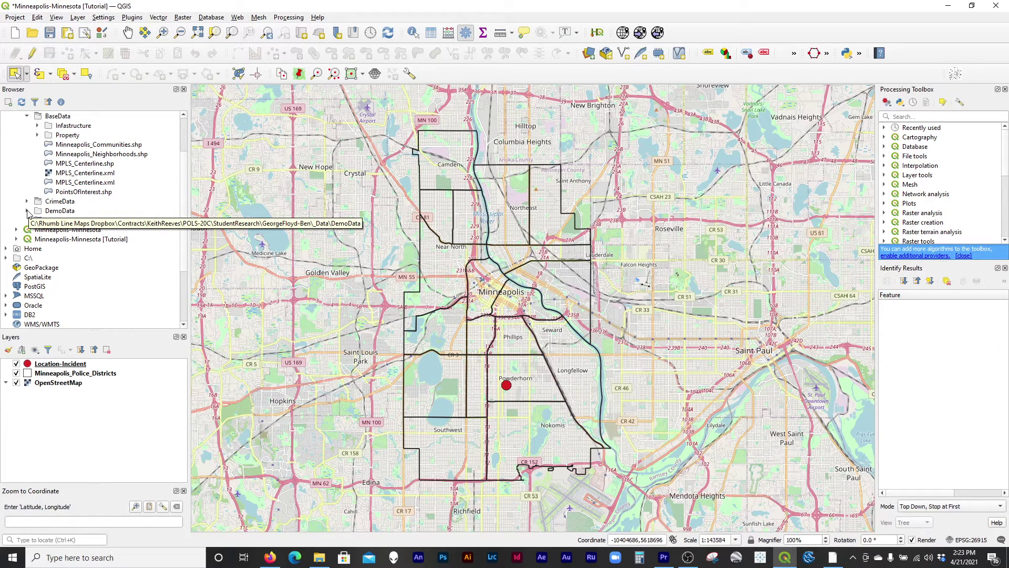
pyautogui.click(27, 210)
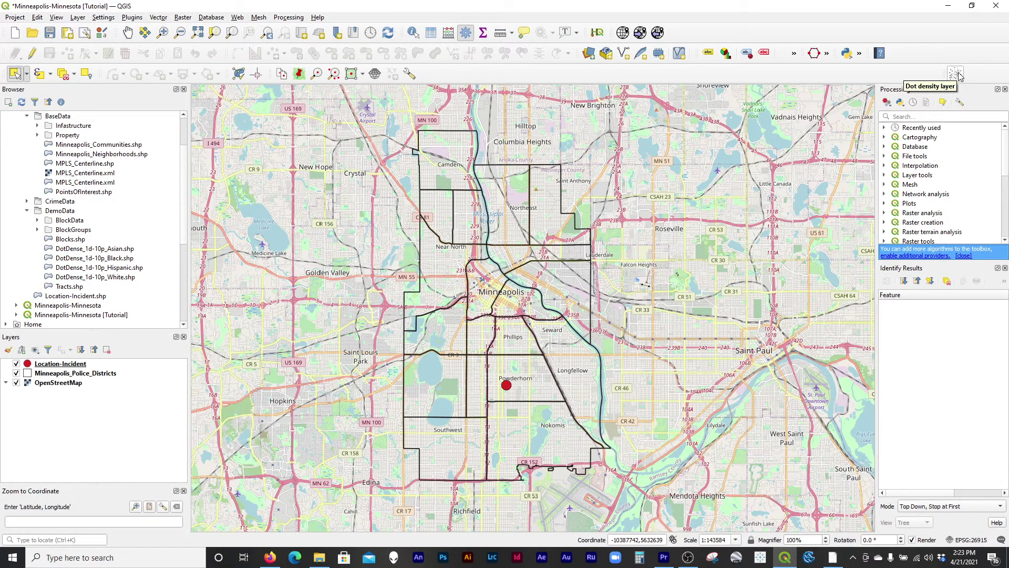
pyautogui.click(132, 17)
pyautogui.click(142, 28)
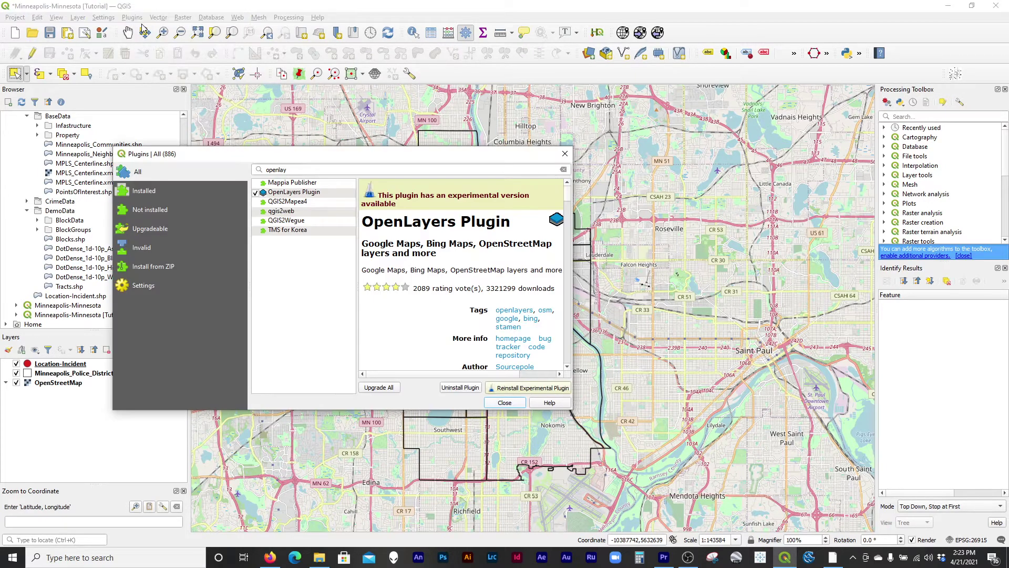
pyautogui.doubleClick(353, 173)
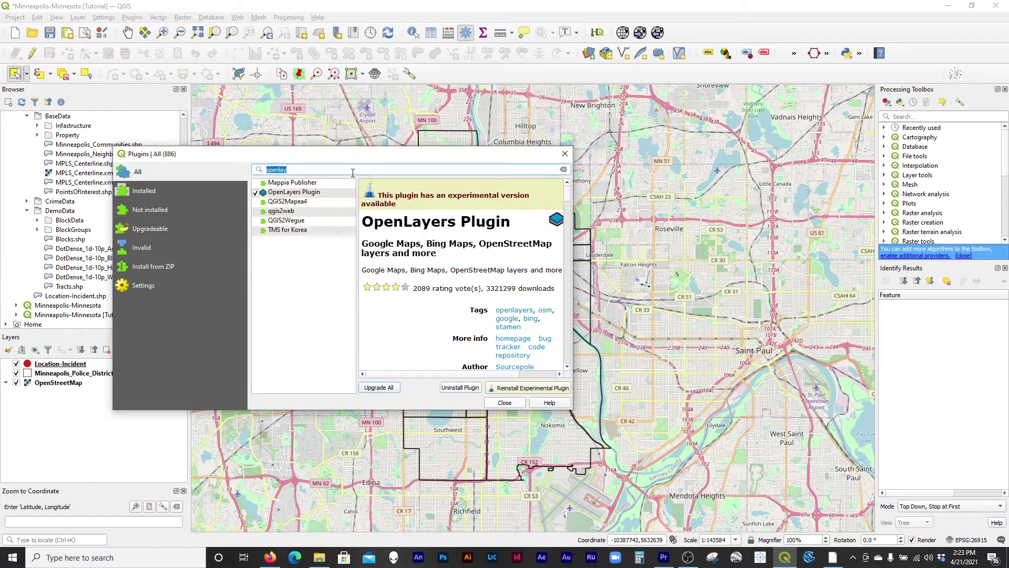
pyautogui.write('dot')
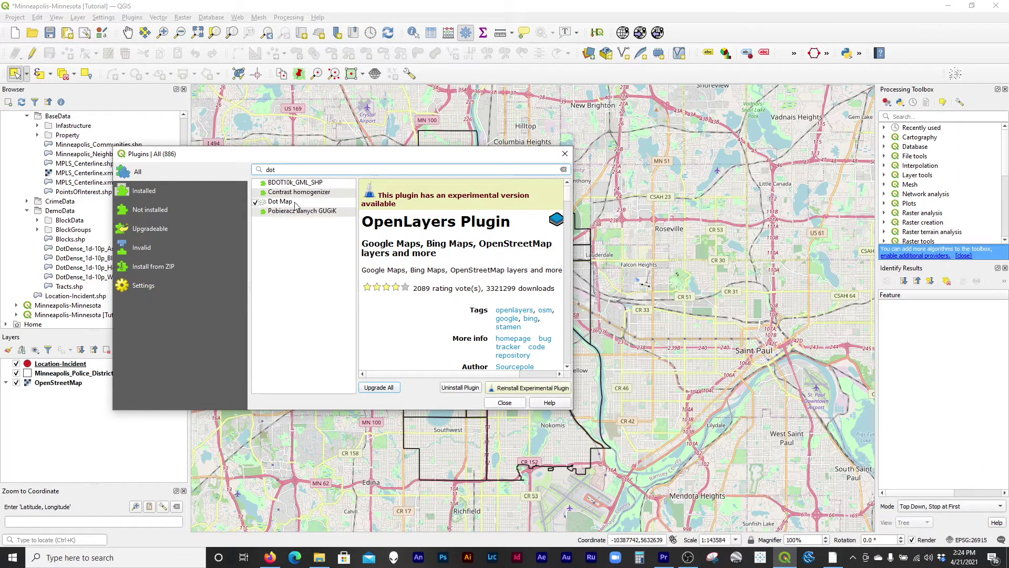
pyautogui.click(566, 155)
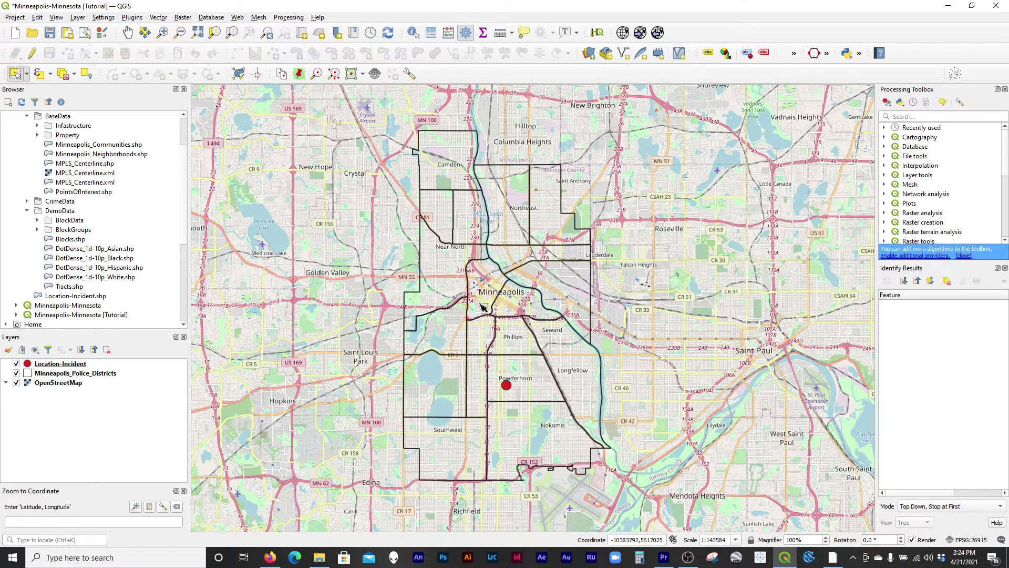
# Add the DotDense_1d-10p Asian, Black, Hispanic and White shapefiles to the map.
pyautogui.click(64, 365)
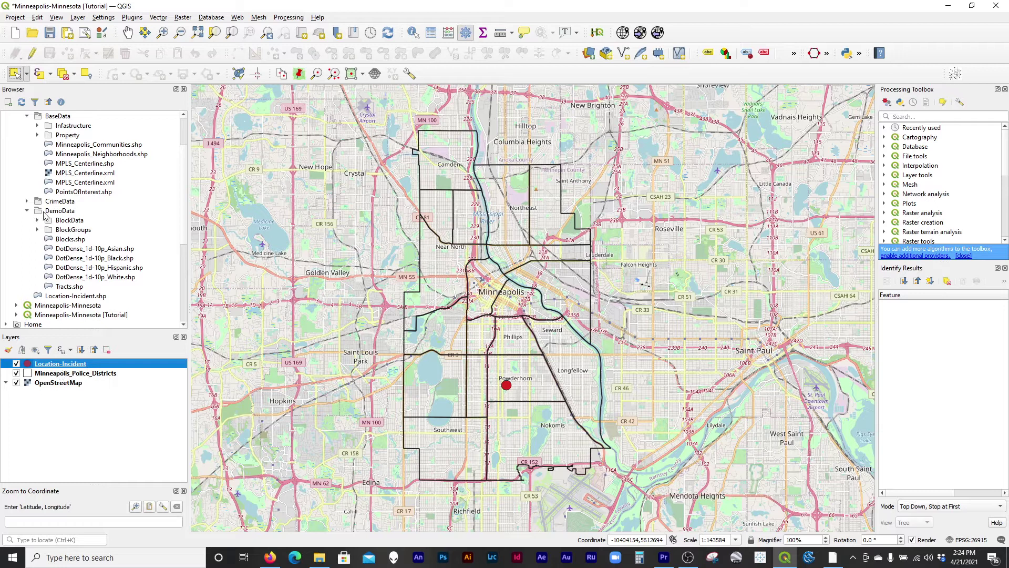
pyautogui.click(95, 251)
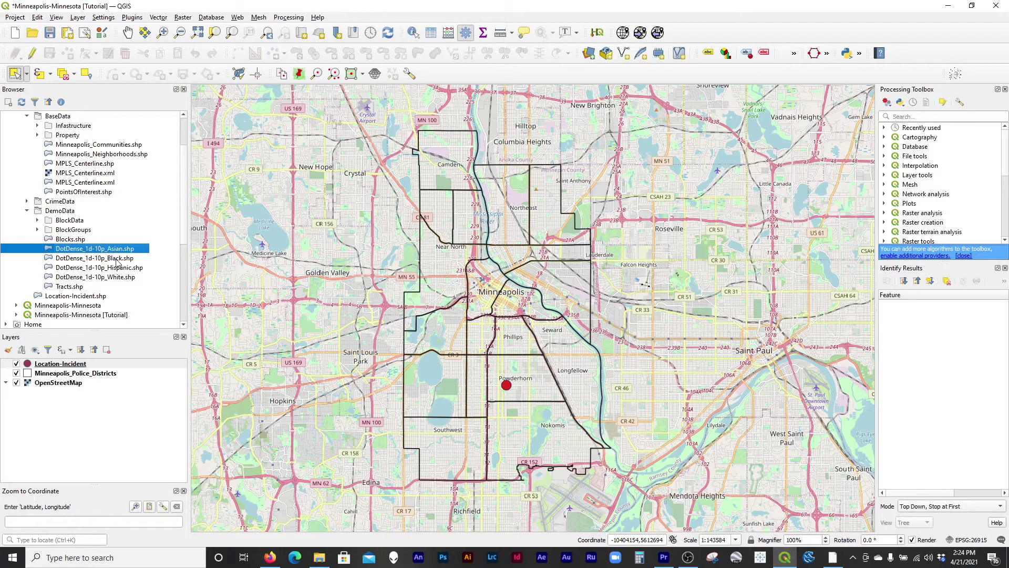
pyautogui.click(116, 259)
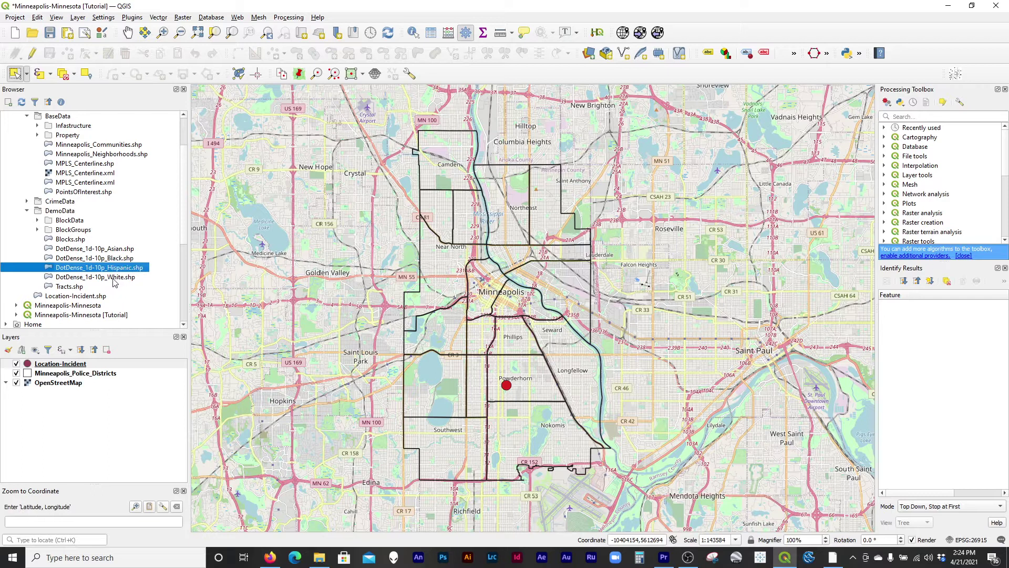
pyautogui.click(108, 277)
pyautogui.click(110, 254)
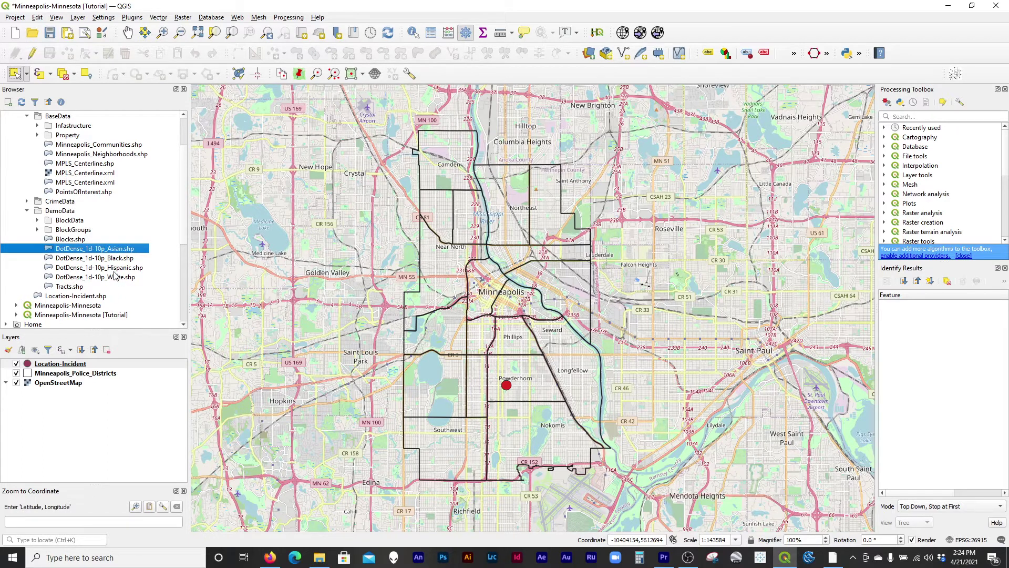
pyautogui.keyDown('shift'); pyautogui.click(115, 279); pyautogui.keyUp('shift')
pyautogui.moveTo(109, 262); pyautogui.dragTo(270, 283)
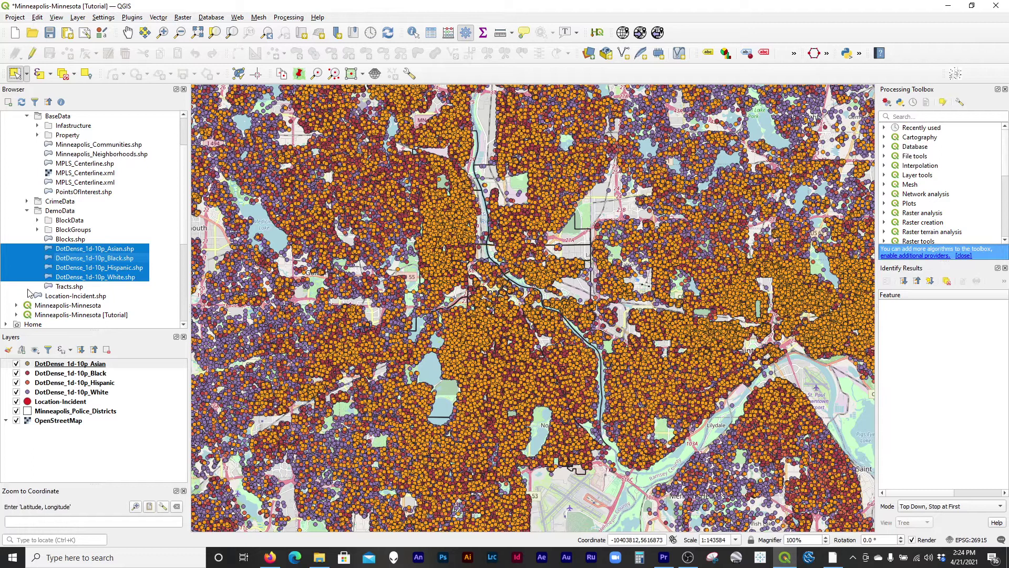
pyautogui.click(16, 365)
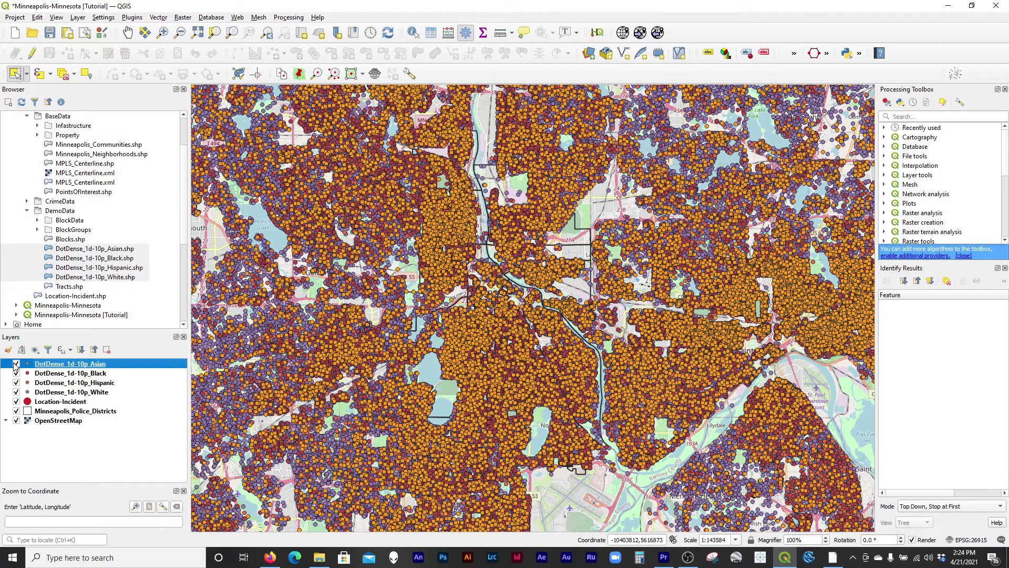
pyautogui.click(16, 365)
pyautogui.click(16, 364)
pyautogui.click(17, 373)
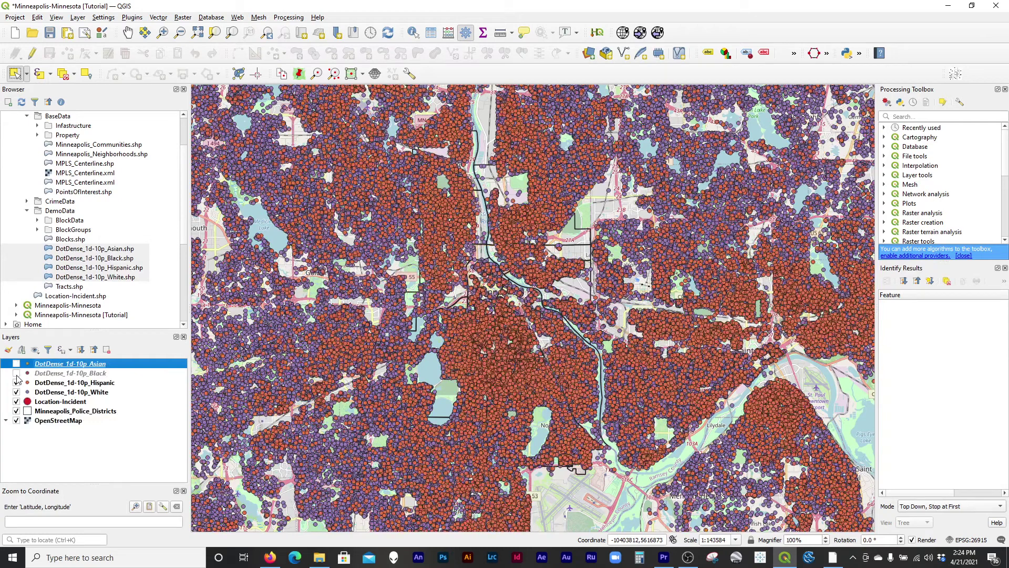
pyautogui.click(16, 383)
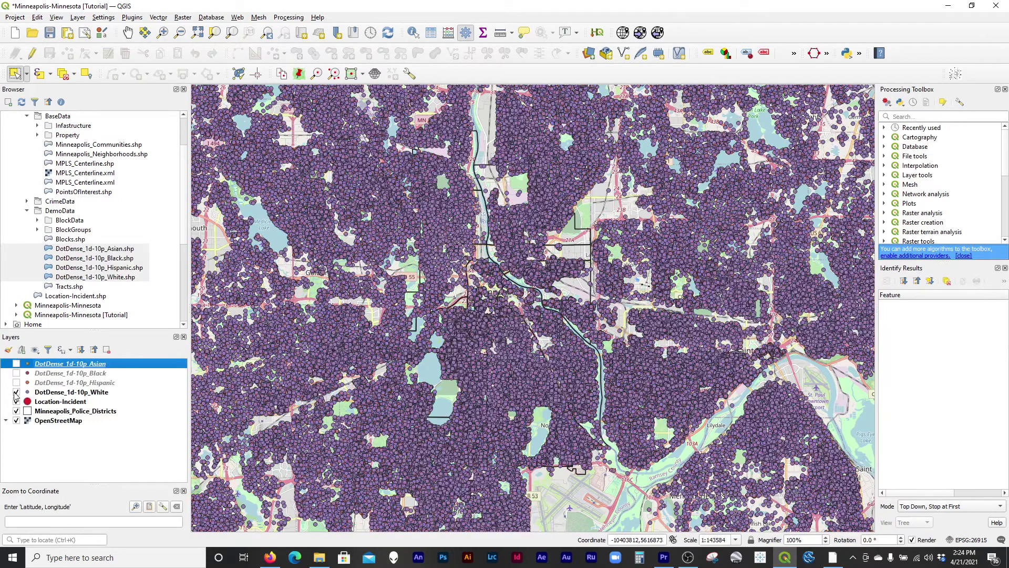
pyautogui.click(17, 393)
pyautogui.click(17, 393)
pyautogui.click(16, 383)
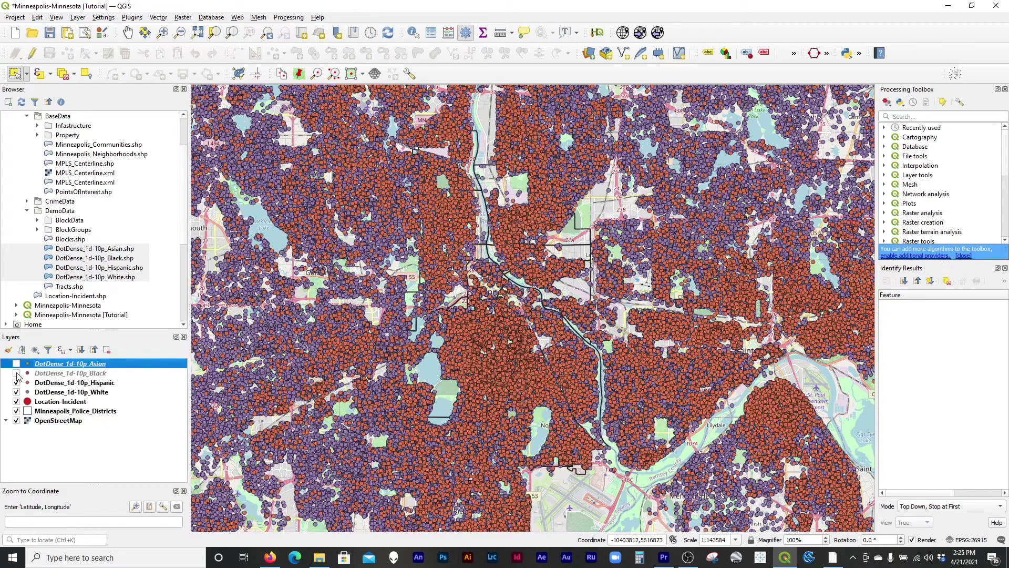
pyautogui.click(16, 374)
pyautogui.click(17, 364)
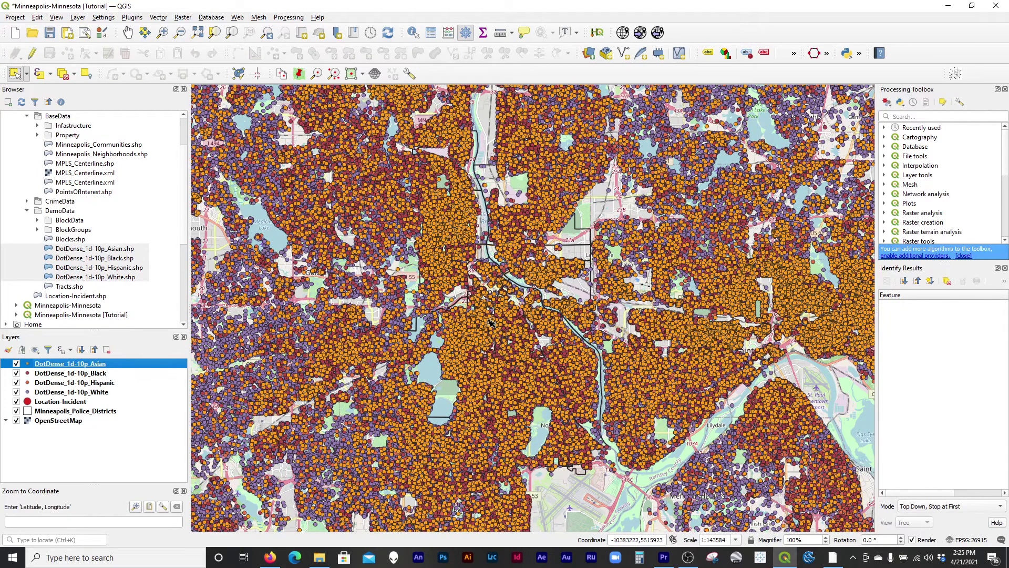
pyautogui.scroll(1, 487, 319)
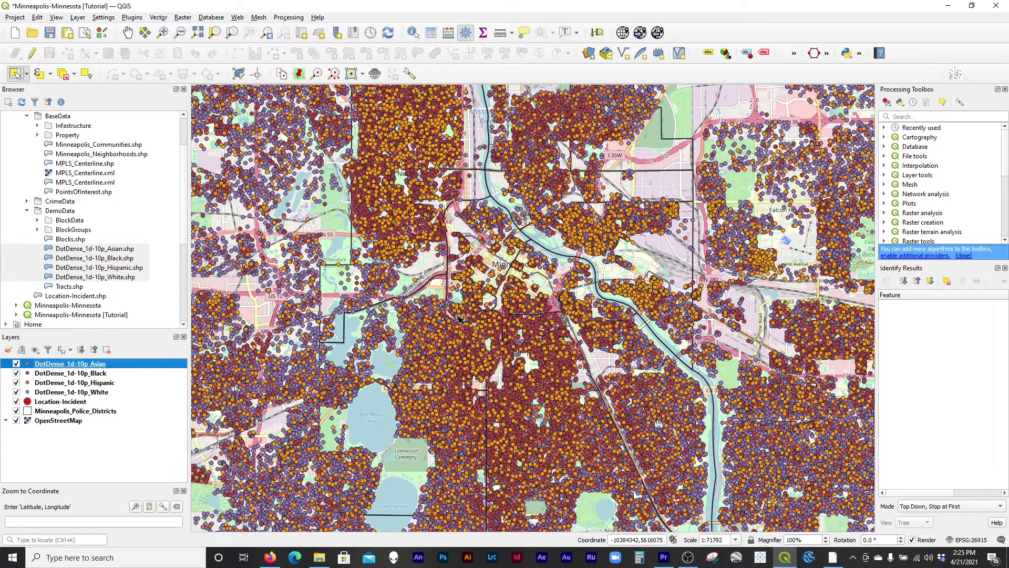
pyautogui.scroll(-1, 459, 319)
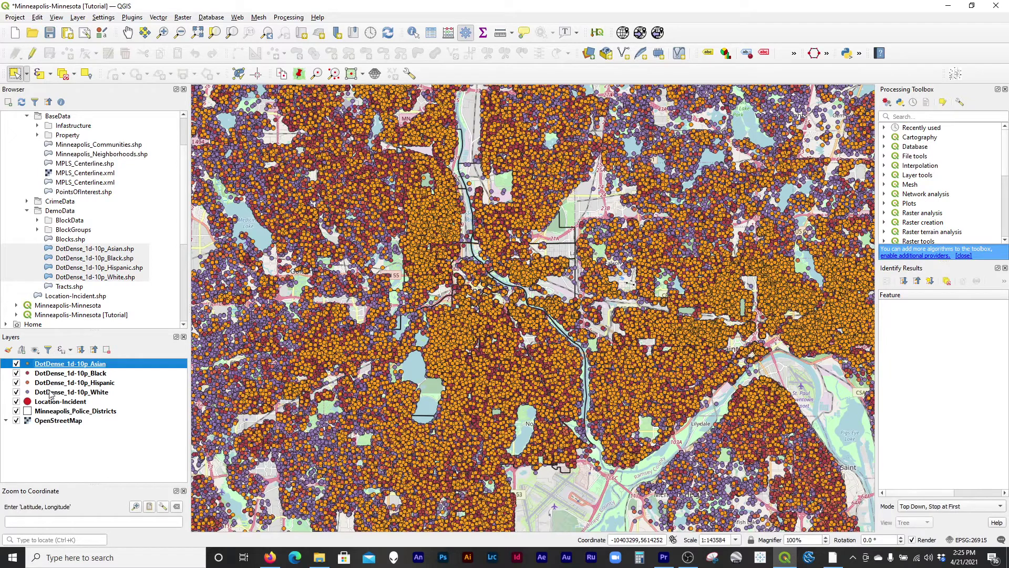
pyautogui.click(16, 382)
# Switch off the Hispanic, Black and Asian dot layers, then select all four DotDense layers.
pyautogui.click(17, 373)
pyautogui.click(16, 364)
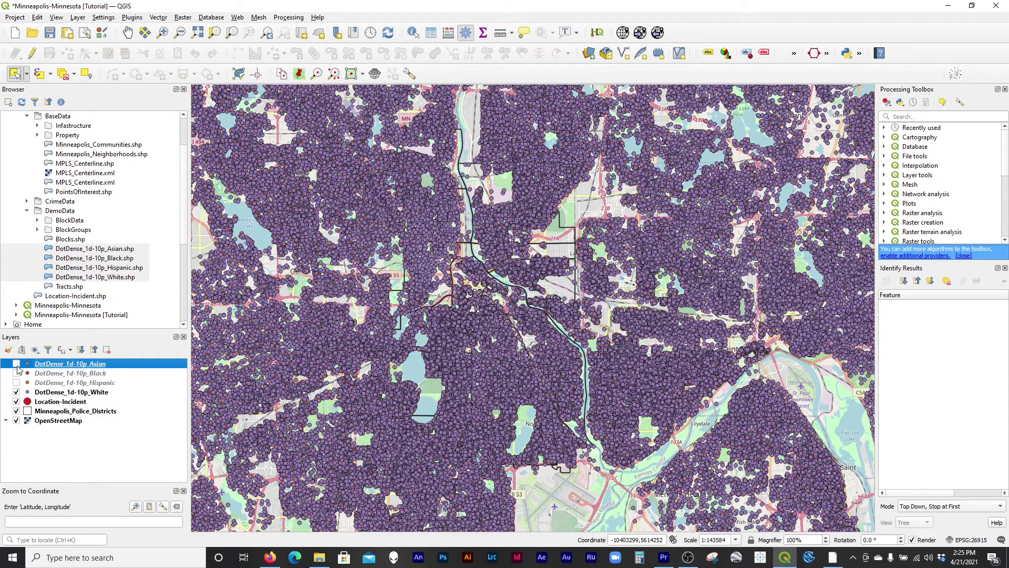
pyautogui.click(43, 394)
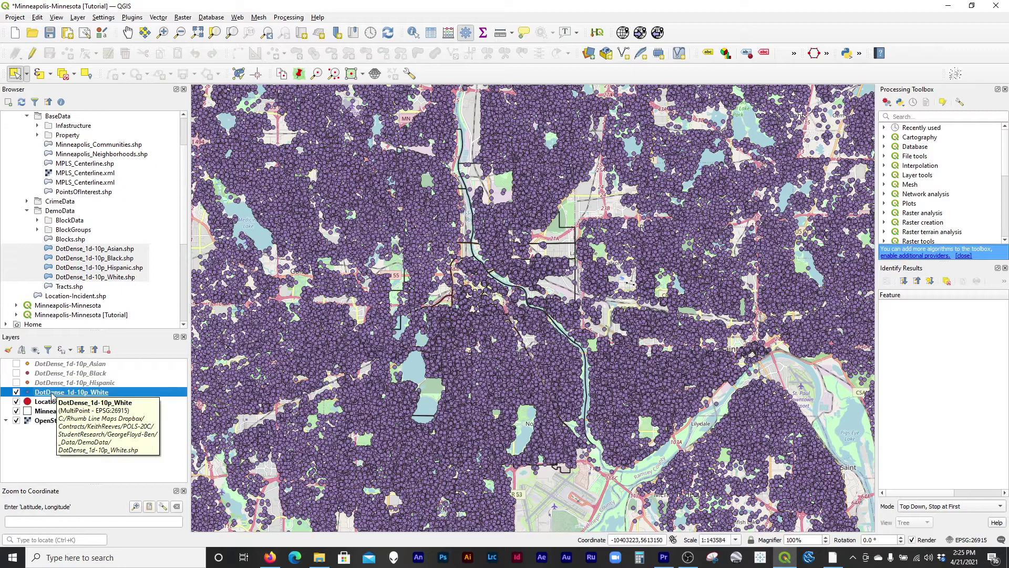
pyautogui.keyDown('shift'); pyautogui.click(54, 364); pyautogui.keyUp('shift')
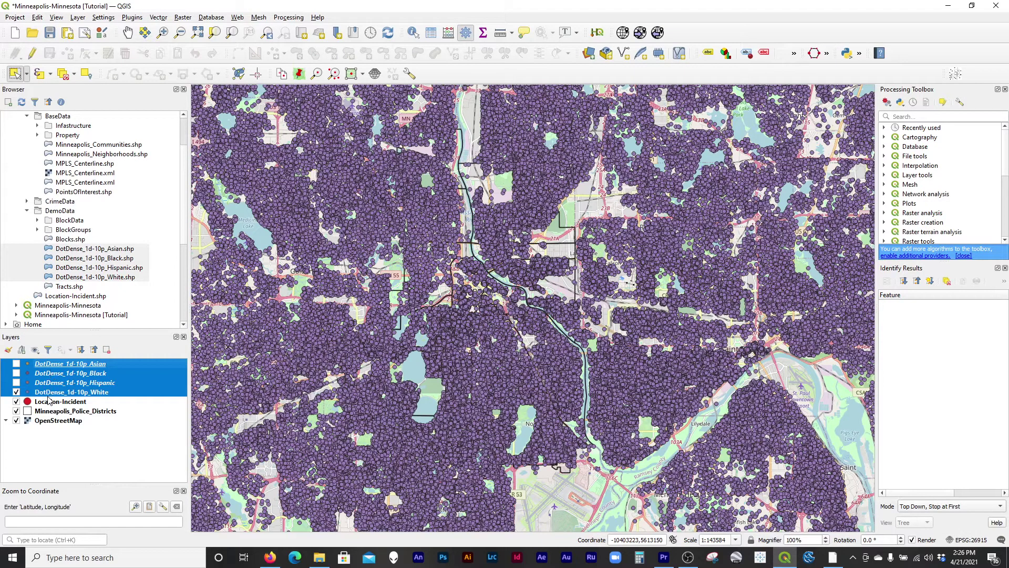
pyautogui.rightClick(57, 368)
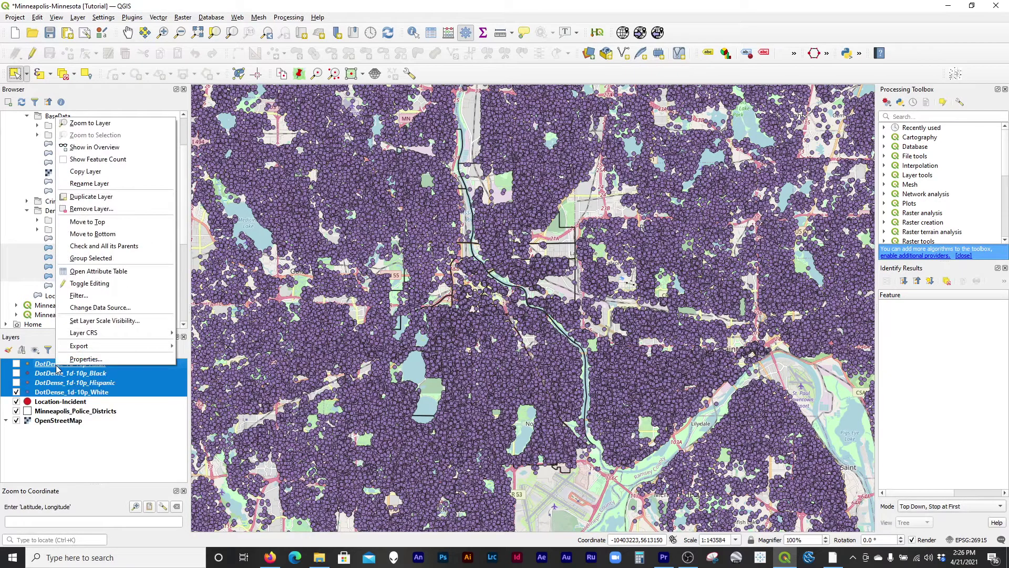
# Group the four selected DotDense layers into a group named DEMOGRAPHICS.
pyautogui.click(121, 258)
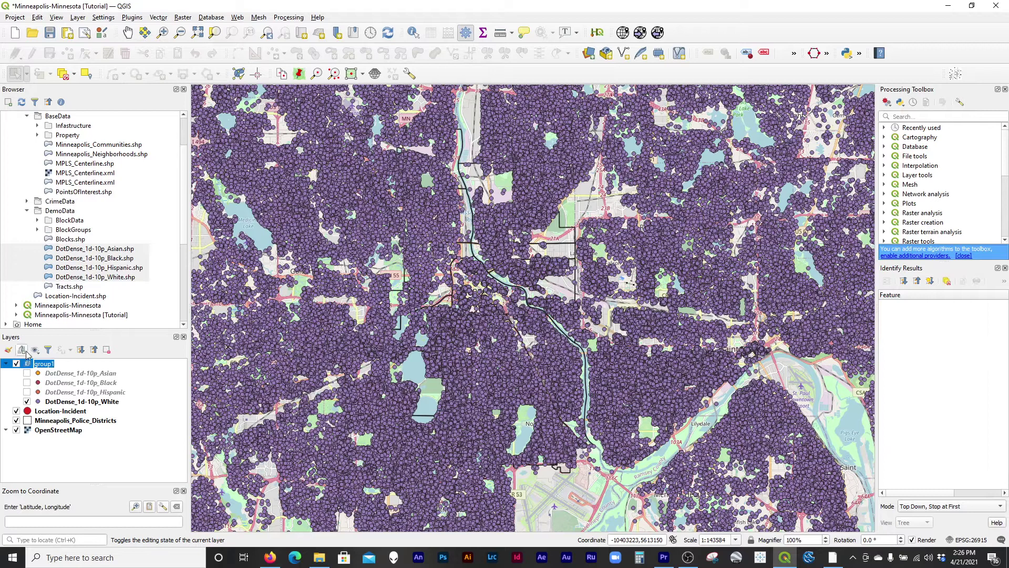
pyautogui.write('DEMOGRAPHICS')
pyautogui.press('Return')
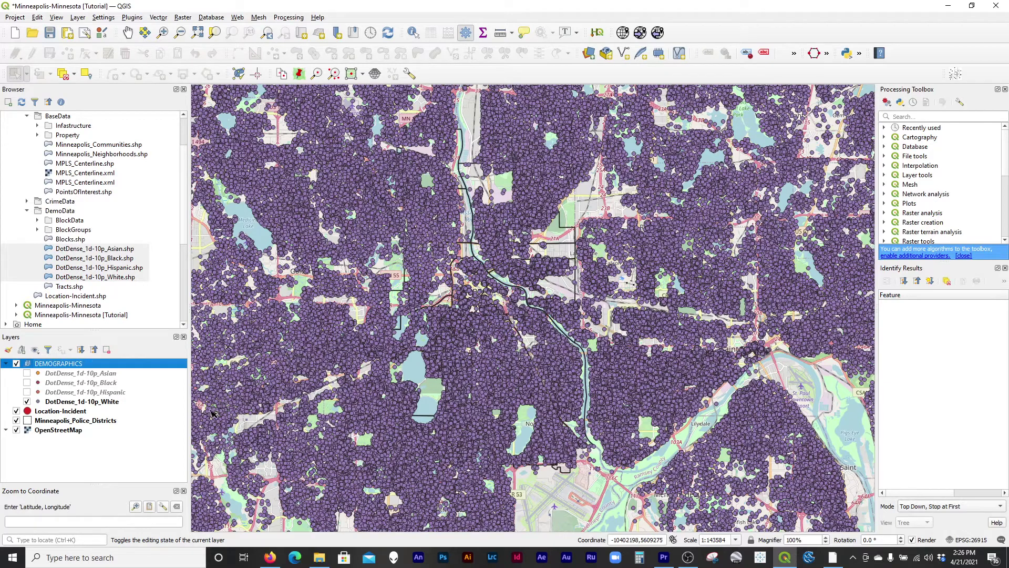
pyautogui.click(76, 404)
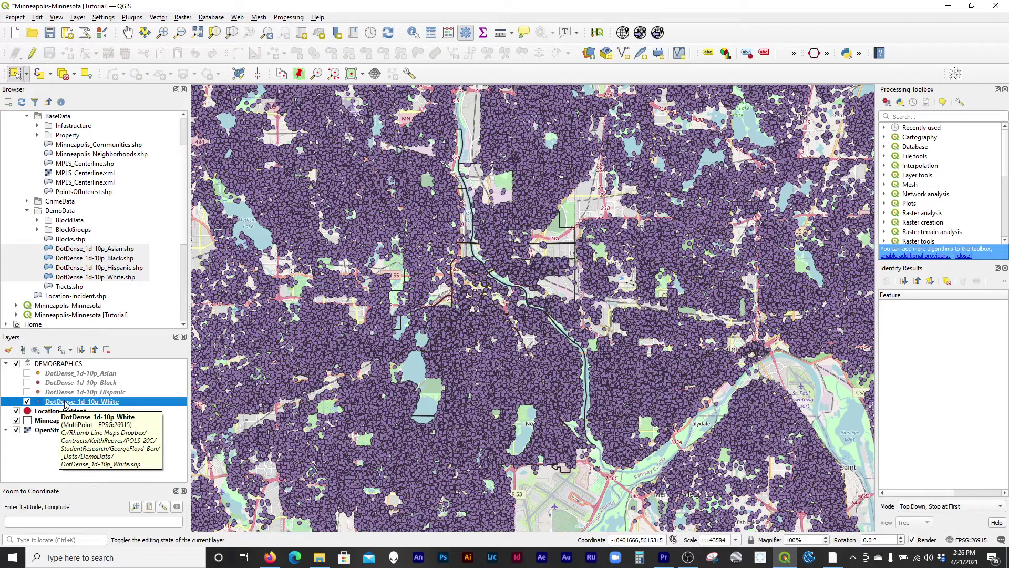
# Set the White layer's marker size to 0.6 mm in Layer Properties and apply it.
pyautogui.rightClick(65, 403)
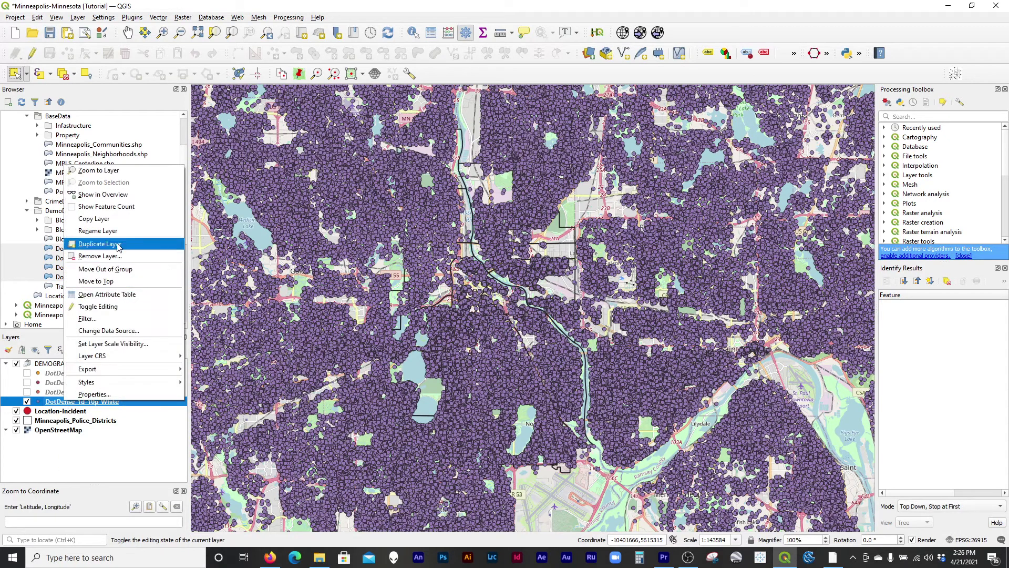
pyautogui.click(126, 394)
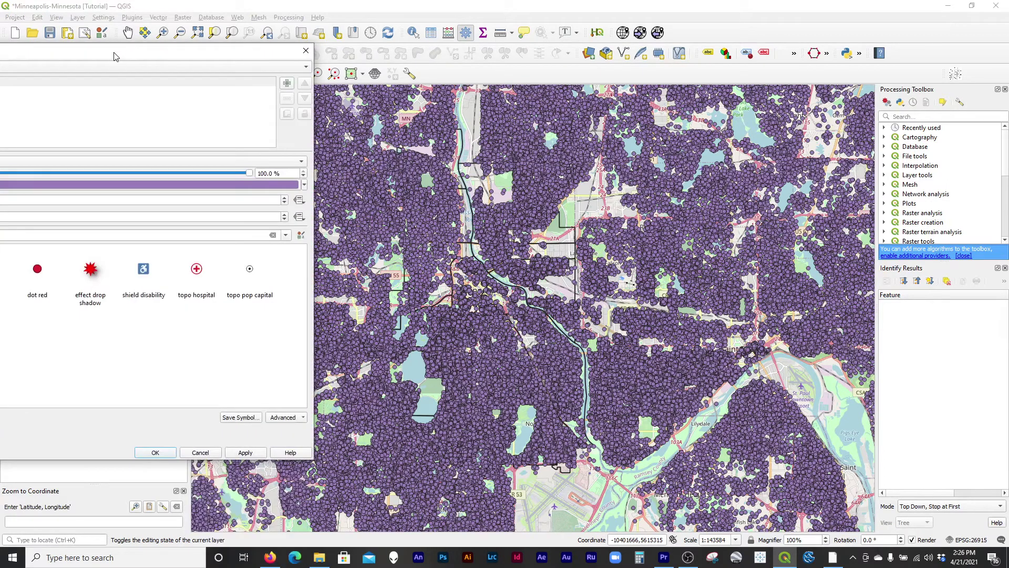
pyautogui.moveTo(115, 56); pyautogui.dragTo(515, 52)
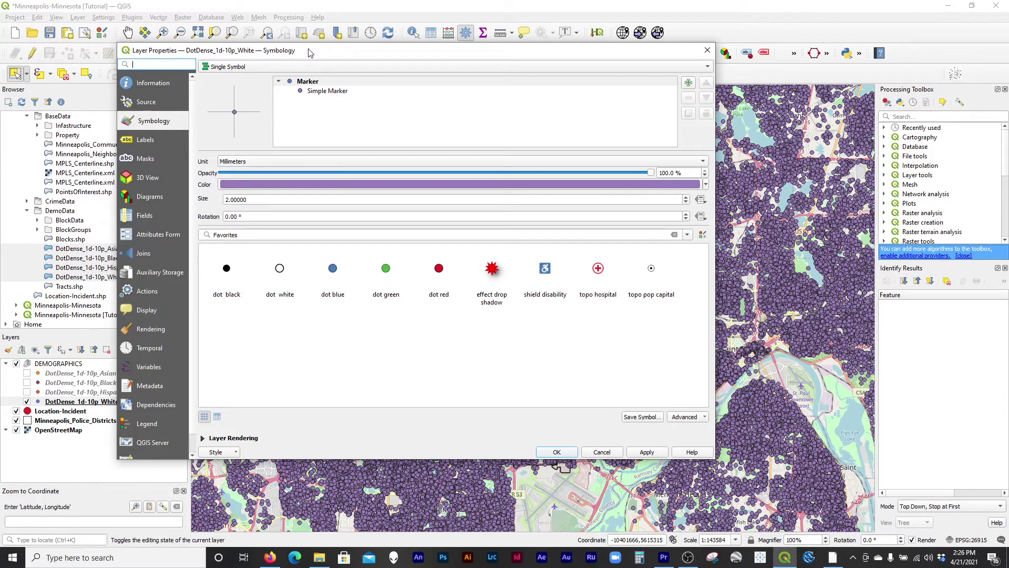
pyautogui.moveTo(309, 52); pyautogui.dragTo(295, 31)
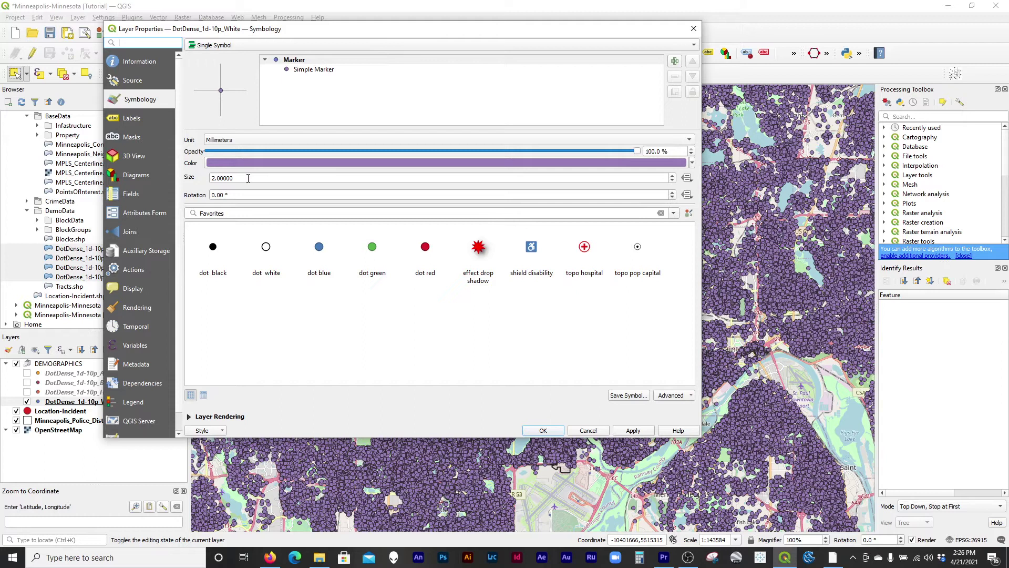
pyautogui.moveTo(248, 179); pyautogui.dragTo(205, 176)
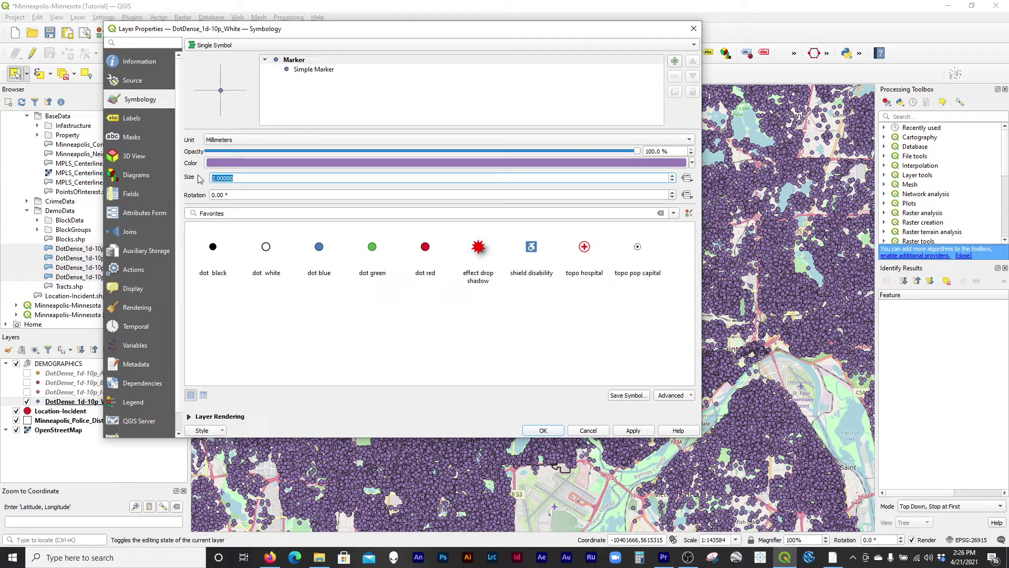
pyautogui.write('0.6')
pyautogui.click(633, 430)
pyautogui.moveTo(340, 33); pyautogui.dragTo(0, 12)
pyautogui.click(280, 412)
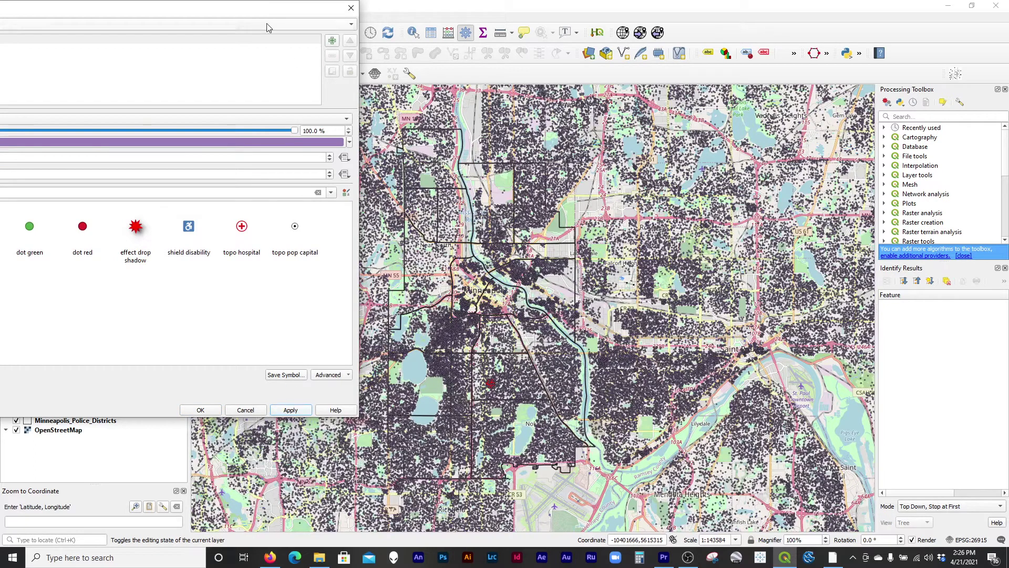
pyautogui.moveTo(250, 9); pyautogui.dragTo(636, 490)
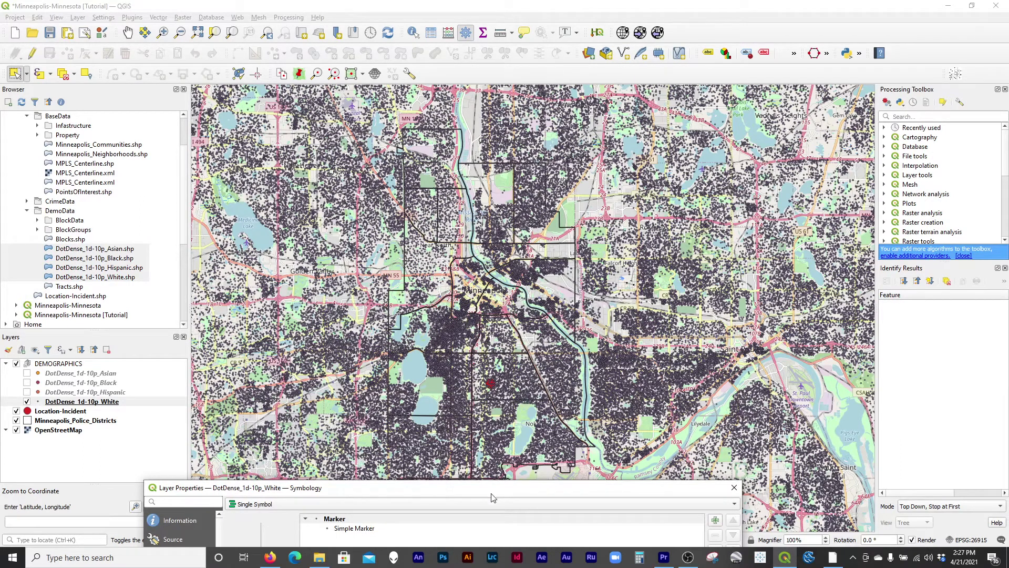
pyautogui.moveTo(492, 494); pyautogui.dragTo(952, 86)
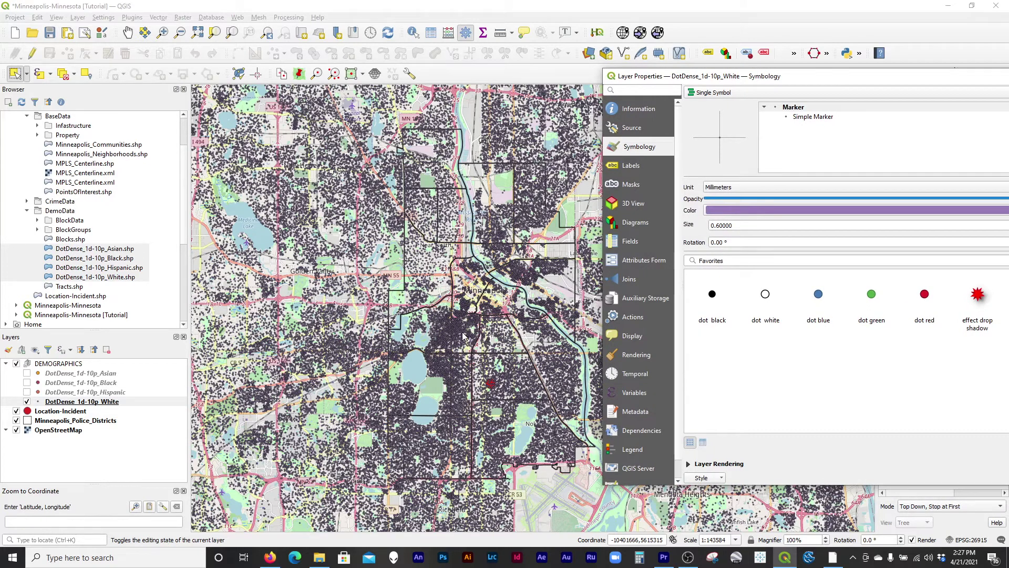
# Set the White dots' simple marker stroke style to No Pen, apply, and confirm with OK.
pyautogui.click(809, 117)
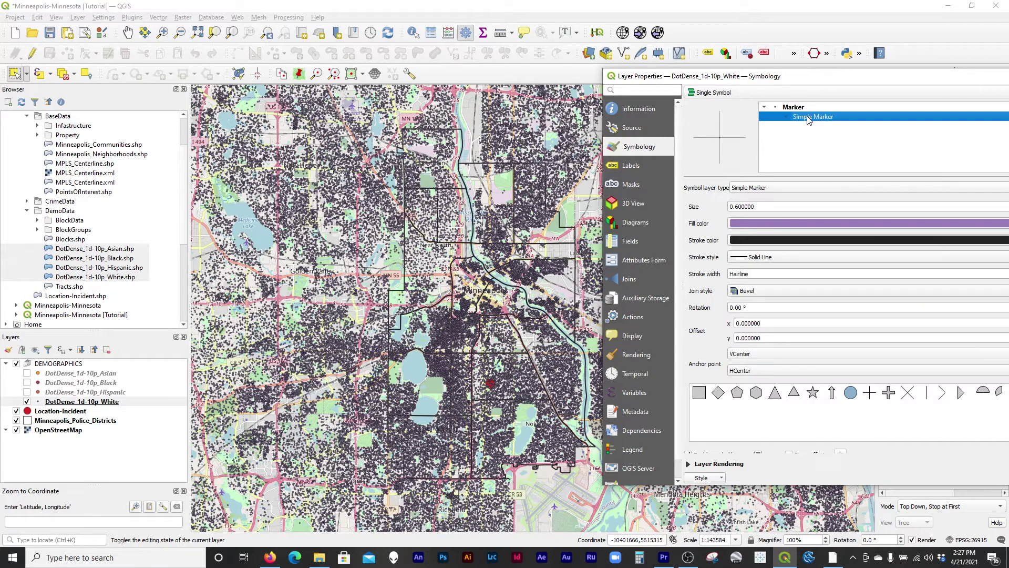
pyautogui.moveTo(795, 85); pyautogui.dragTo(733, 71)
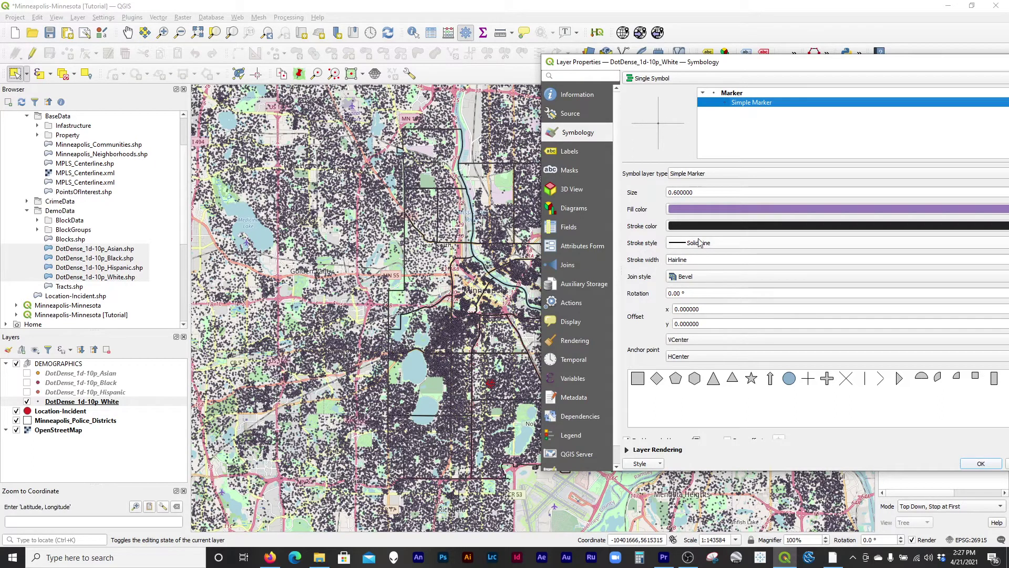
pyautogui.moveTo(761, 62); pyautogui.dragTo(695, 49)
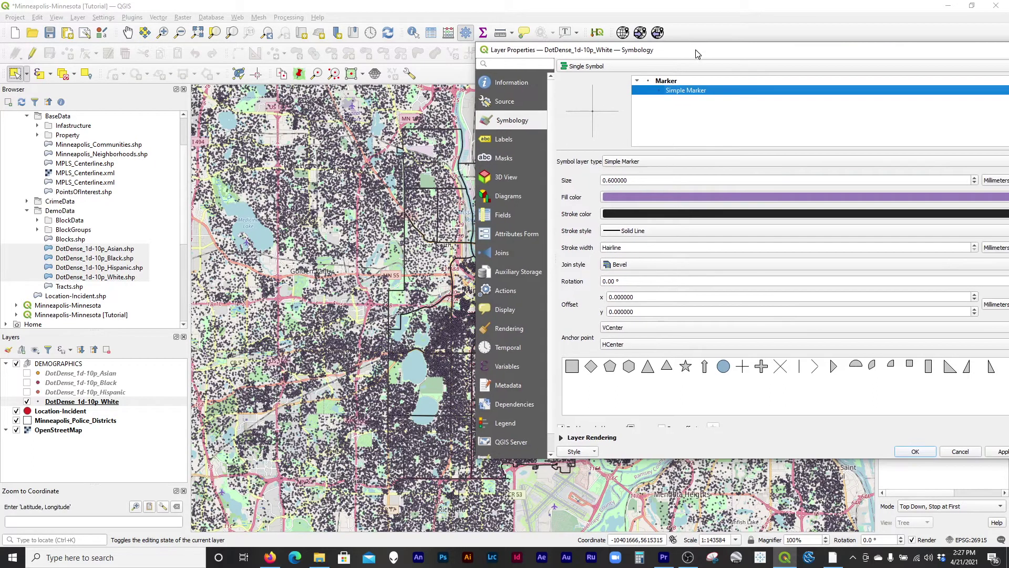
pyautogui.click(615, 232)
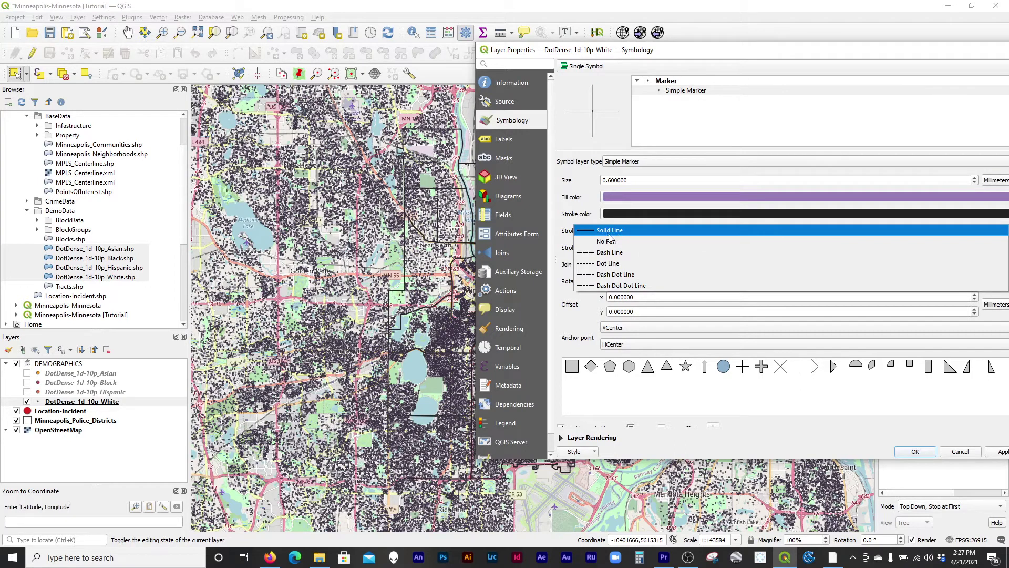
pyautogui.click(612, 243)
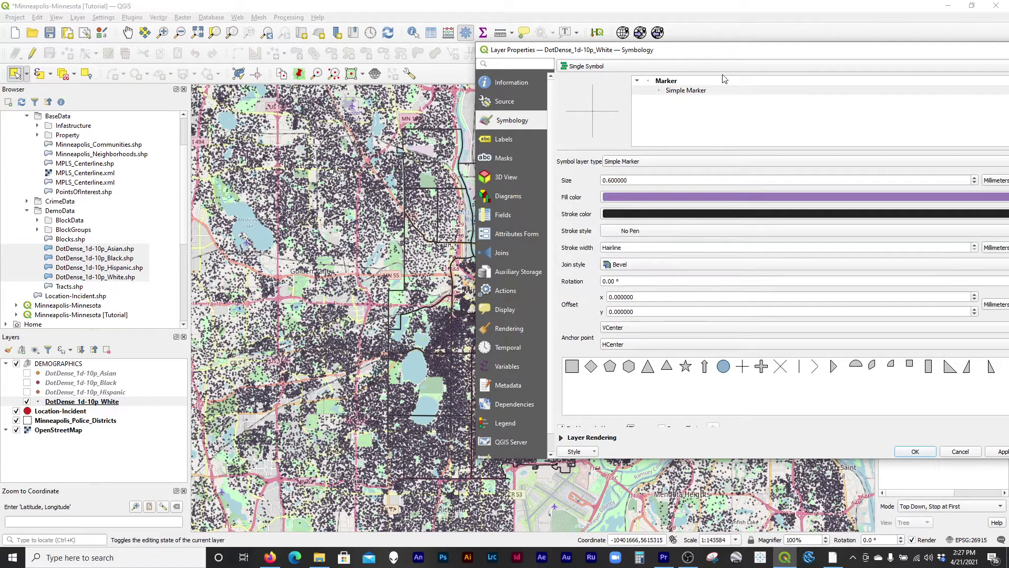
pyautogui.moveTo(792, 54)
pyautogui.mouseDown()
pyautogui.moveTo(747, 45)
pyautogui.moveTo(951, 96)
pyautogui.moveTo(769, 67)
pyautogui.moveTo(686, 40)
pyautogui.mouseUp()
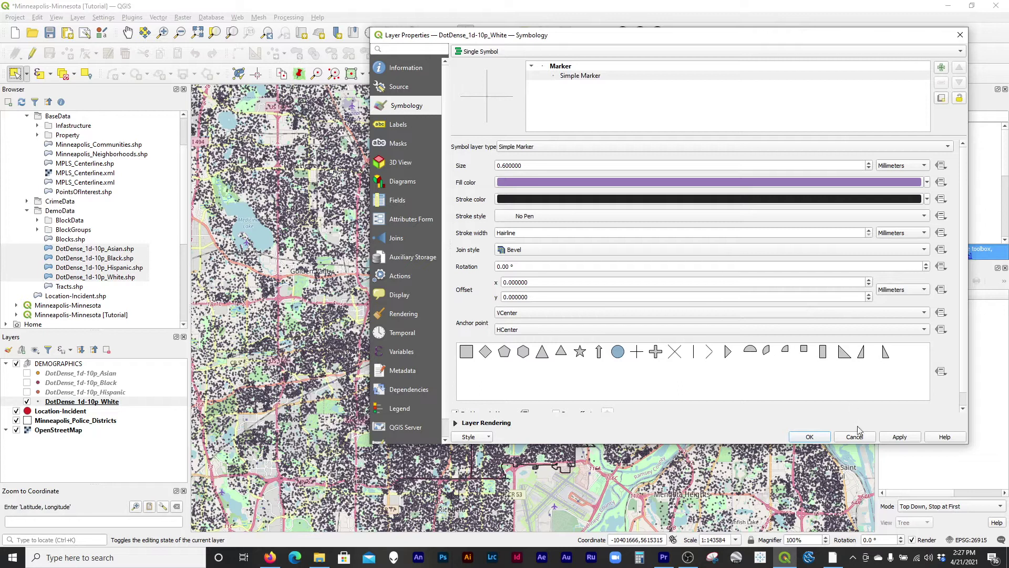
pyautogui.click(898, 437)
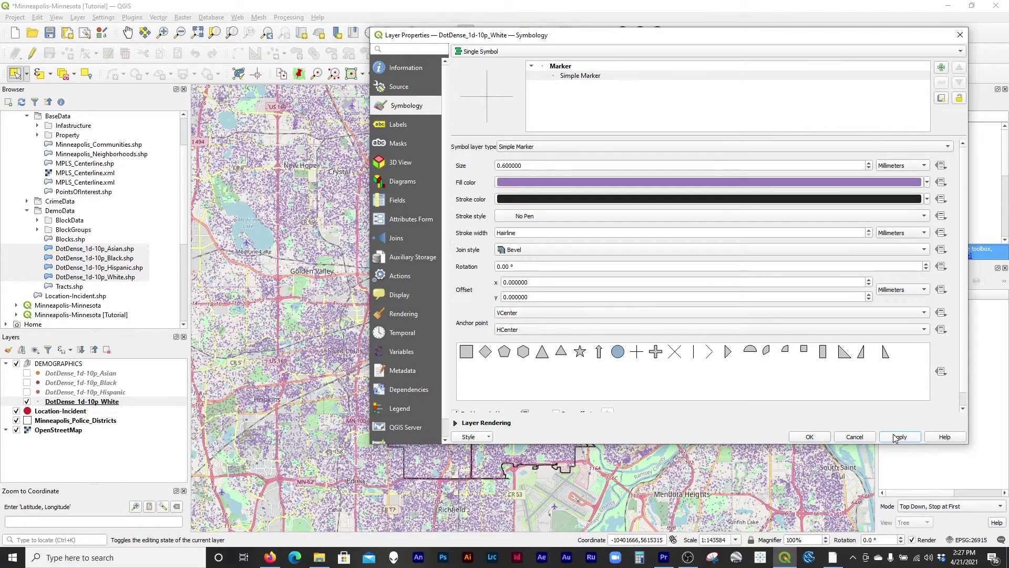
pyautogui.moveTo(541, 44); pyautogui.dragTo(834, 55)
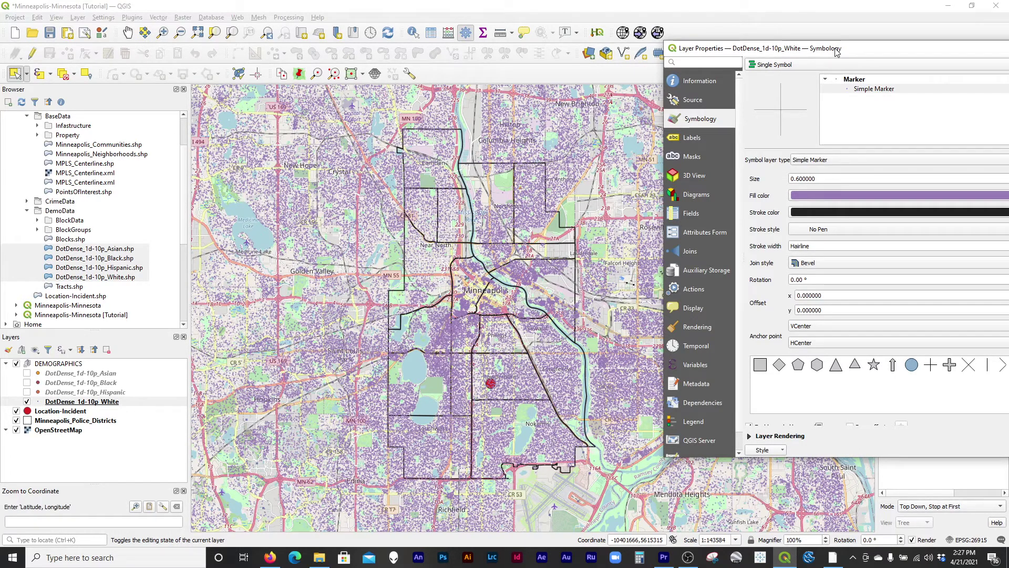
pyautogui.moveTo(837, 49); pyautogui.dragTo(790, 46)
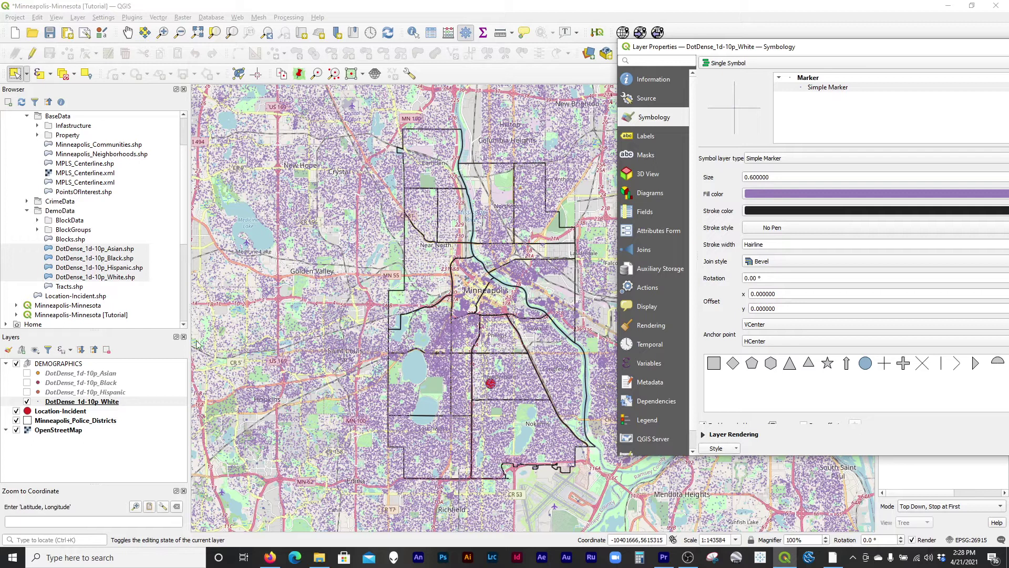
pyautogui.moveTo(865, 51); pyautogui.dragTo(526, 43)
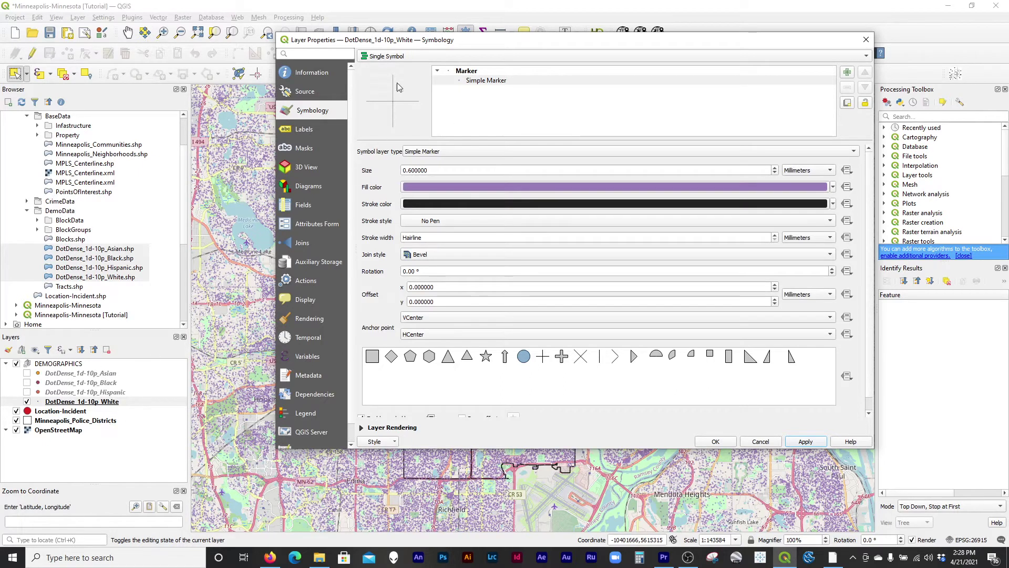
pyautogui.click(729, 442)
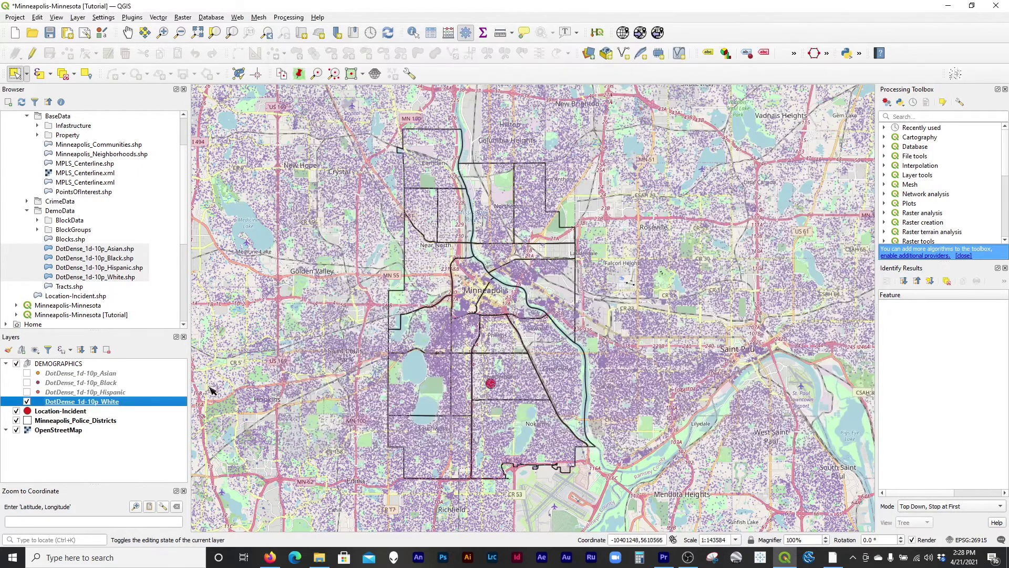
# Turn on the White dot layer and copy its style from the Styles menu.
pyautogui.click(27, 401)
pyautogui.click(53, 395)
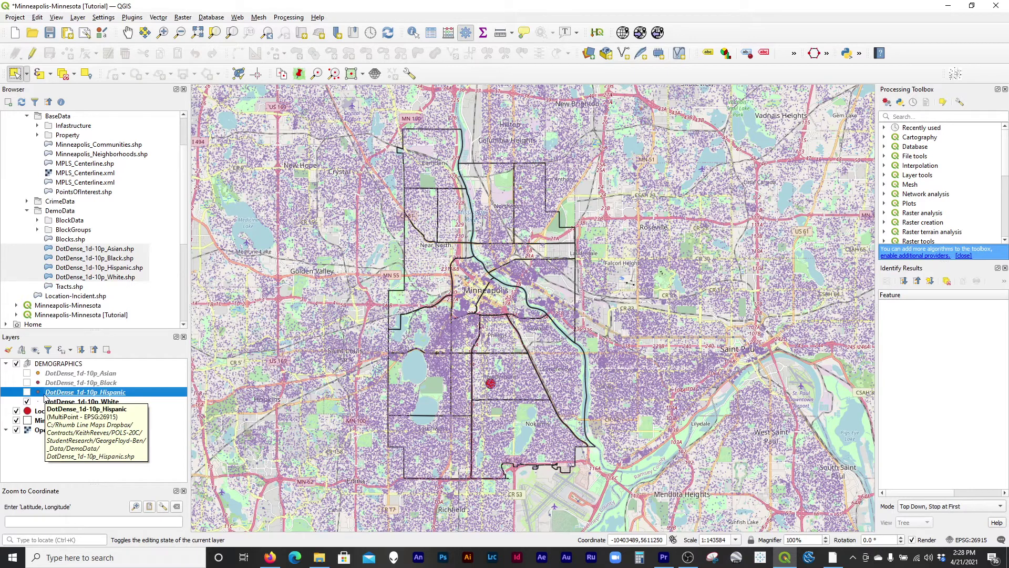
pyautogui.click(53, 375)
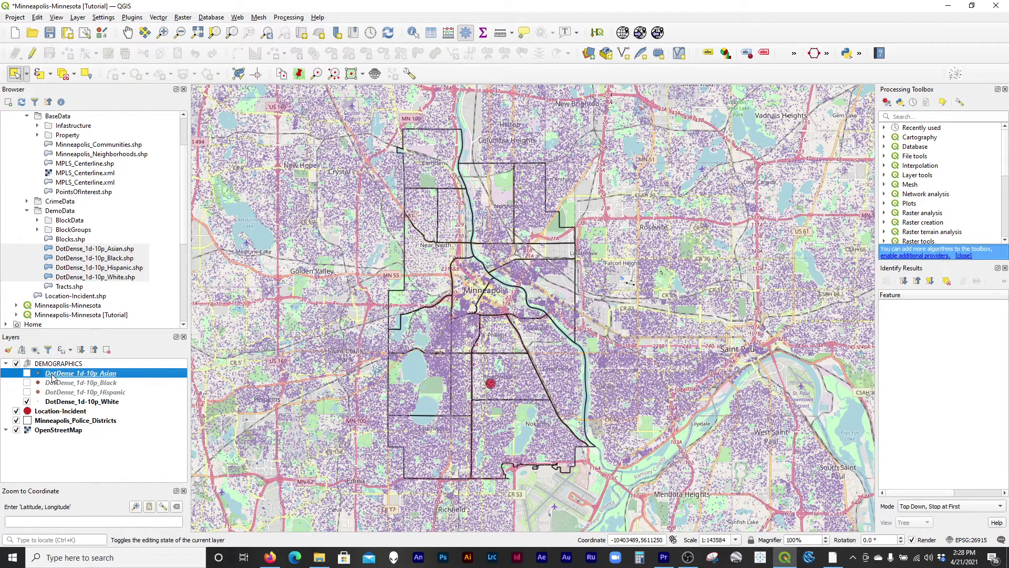
pyautogui.click(47, 403)
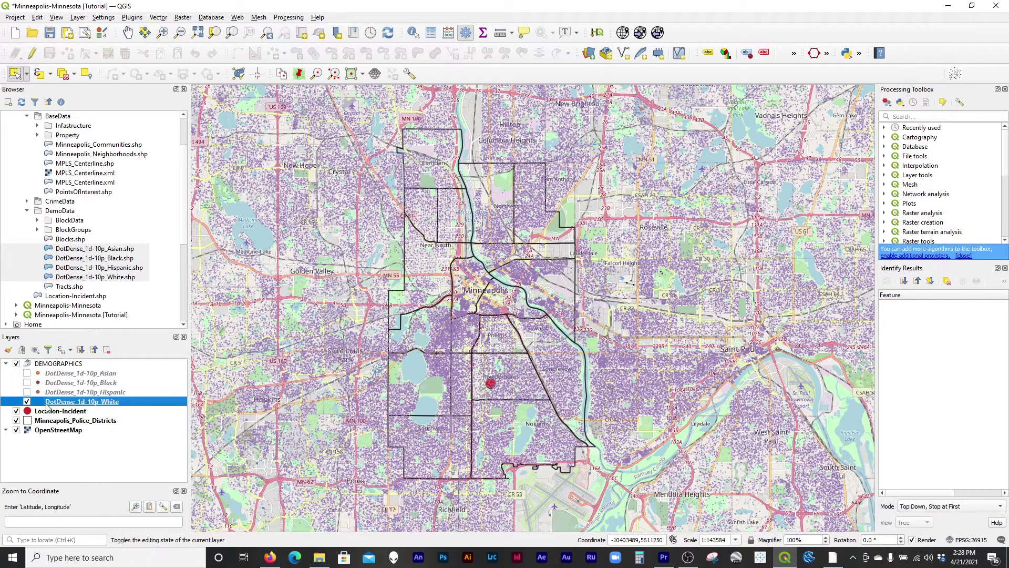
pyautogui.rightClick(51, 403)
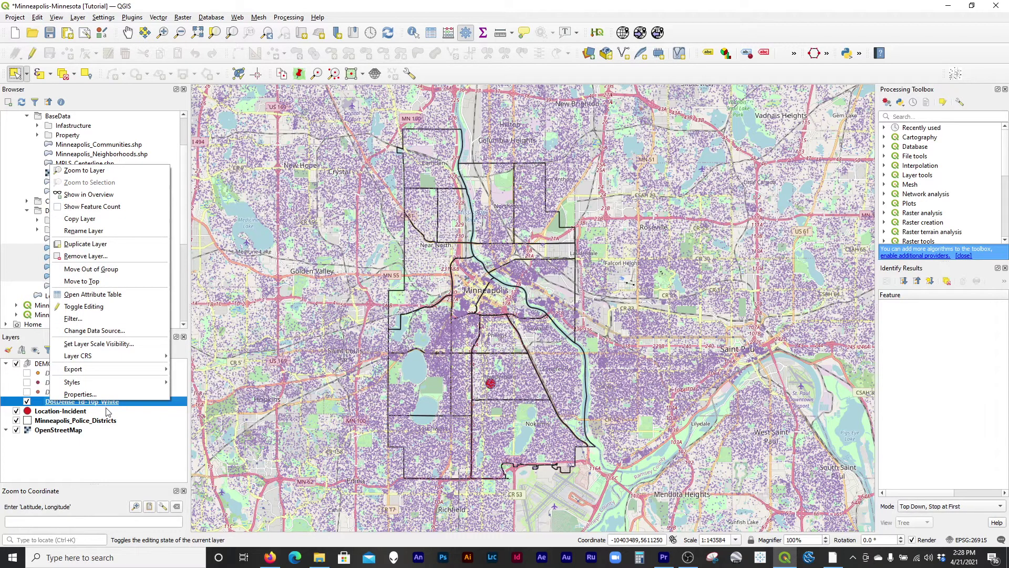
pyautogui.moveTo(135, 387)
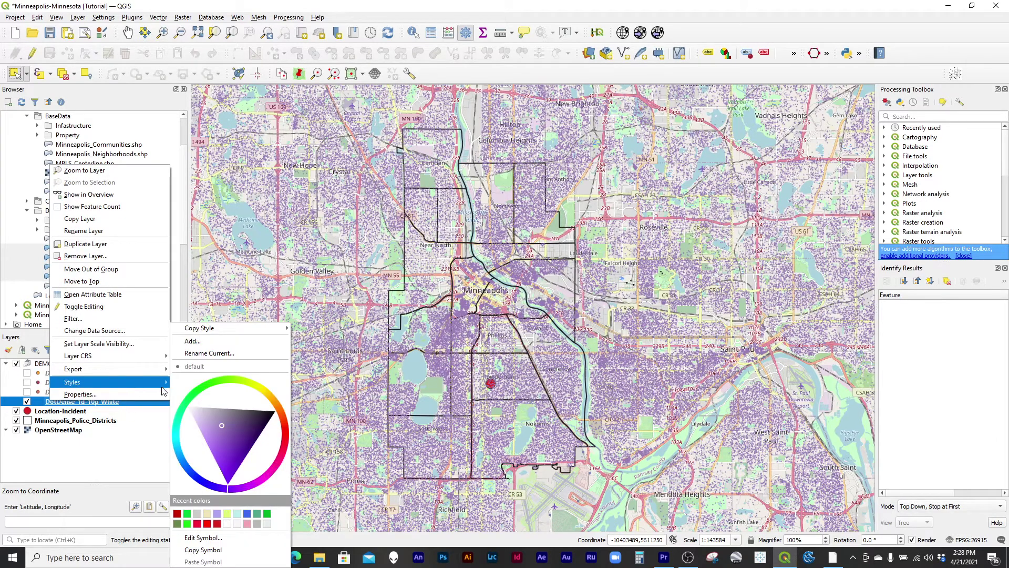
pyautogui.moveTo(228, 330)
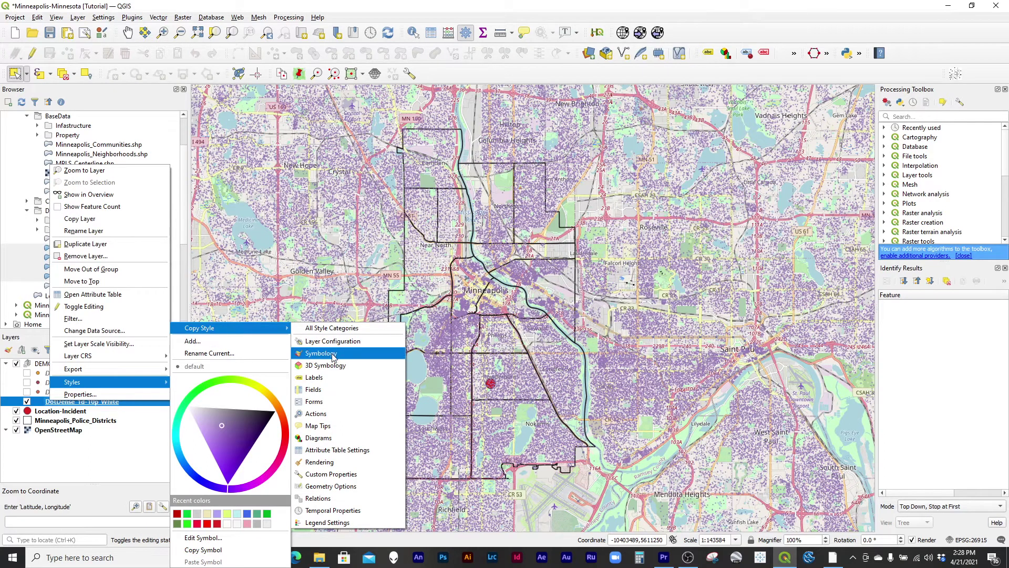
pyautogui.click(192, 550)
# Select the Asian, Black and Hispanic layers and bring up their context menu.
pyautogui.click(106, 392)
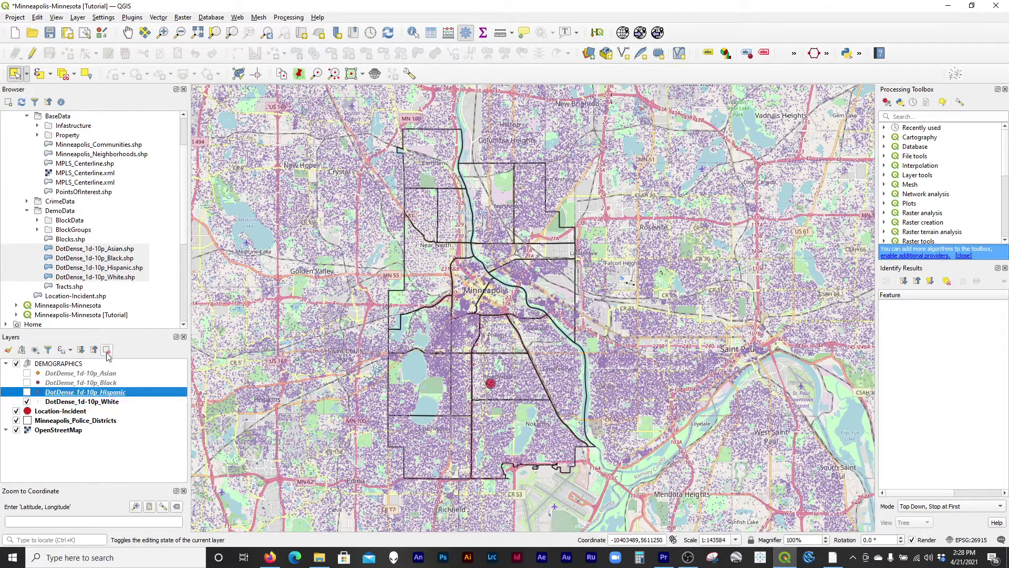
pyautogui.keyDown('shift'); pyautogui.click(106, 373); pyautogui.keyUp('shift')
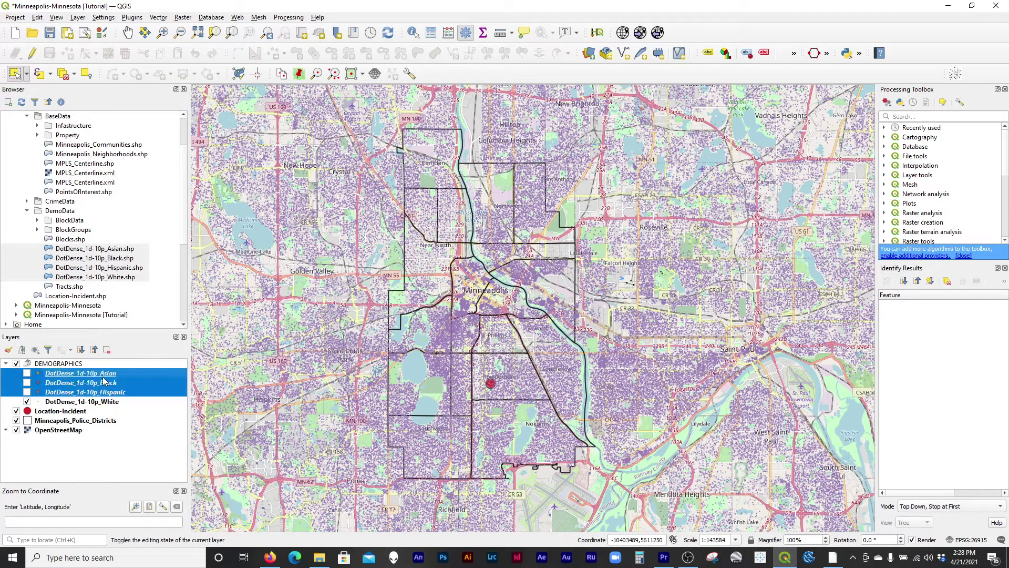
pyautogui.rightClick(104, 380)
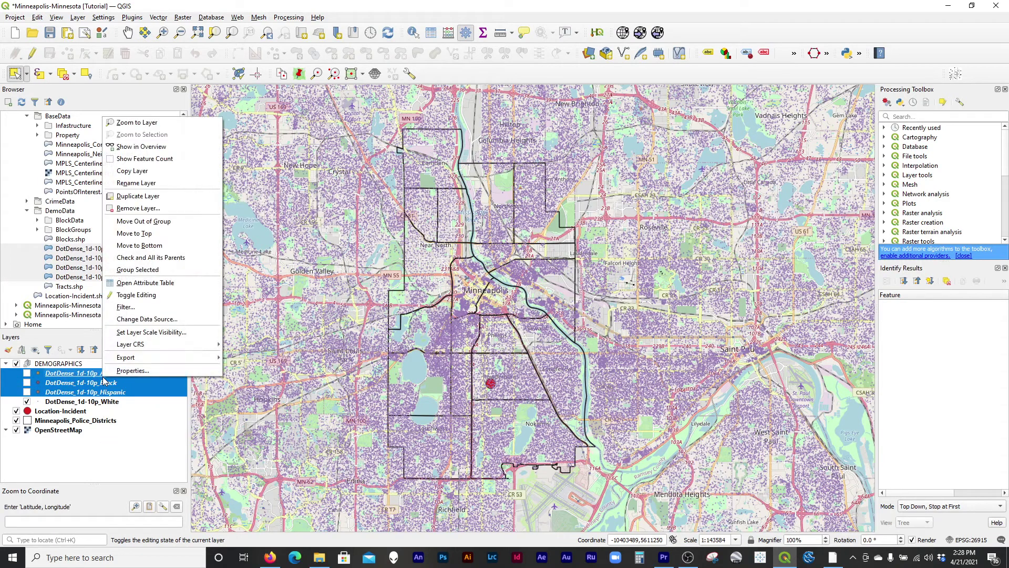
pyautogui.rightClick(63, 376)
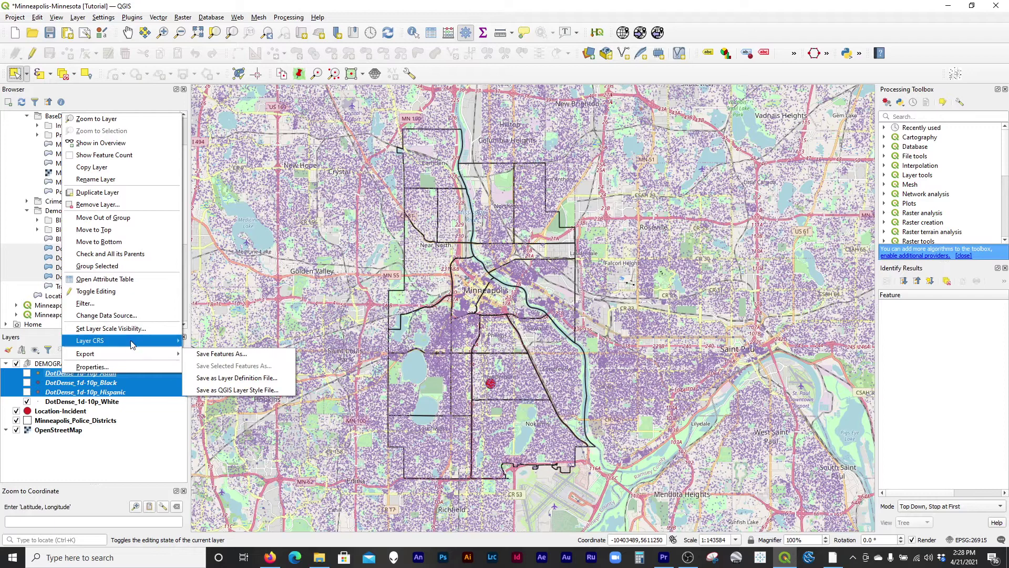
pyautogui.moveTo(131, 344)
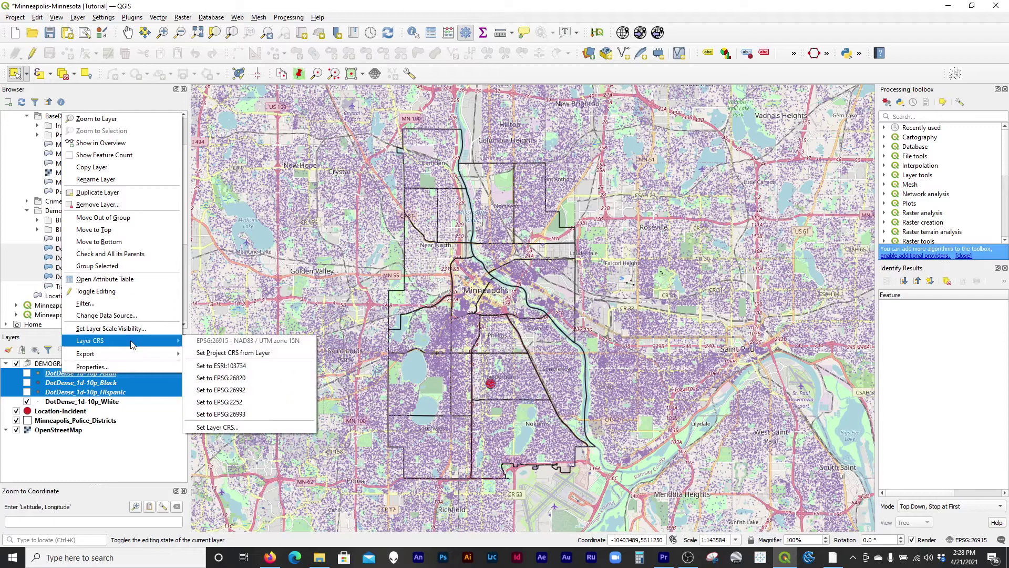
# Copy the White layer's symbology, then select the Asian, Black and Hispanic layers.
pyautogui.click(114, 401)
pyautogui.rightClick(114, 401)
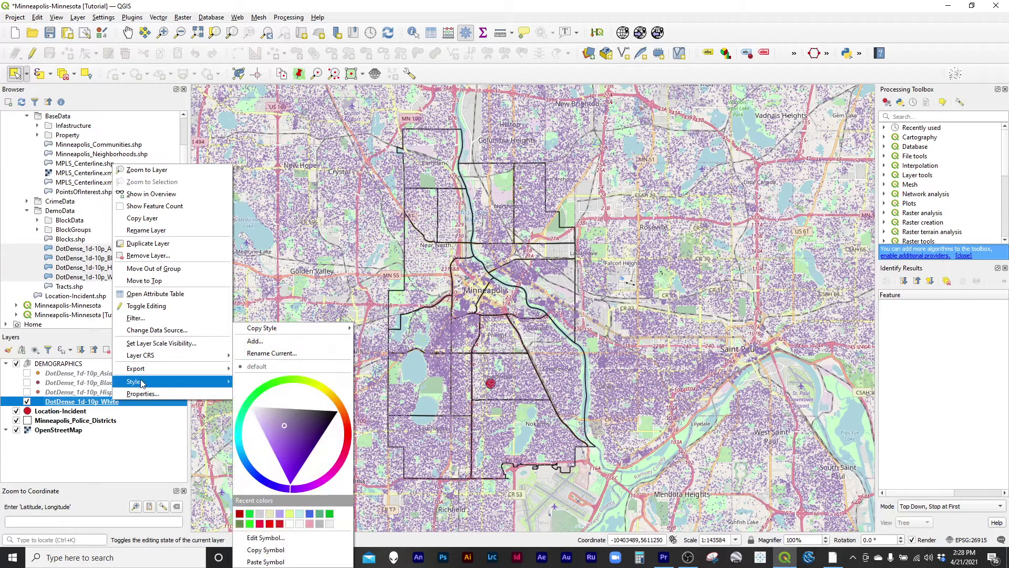
pyautogui.moveTo(313, 331)
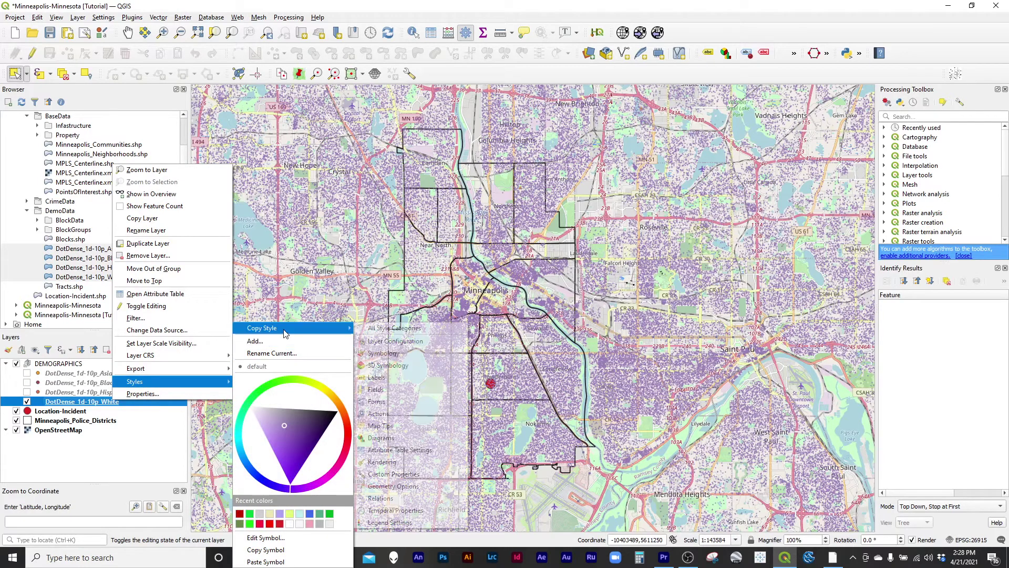
pyautogui.click(382, 354)
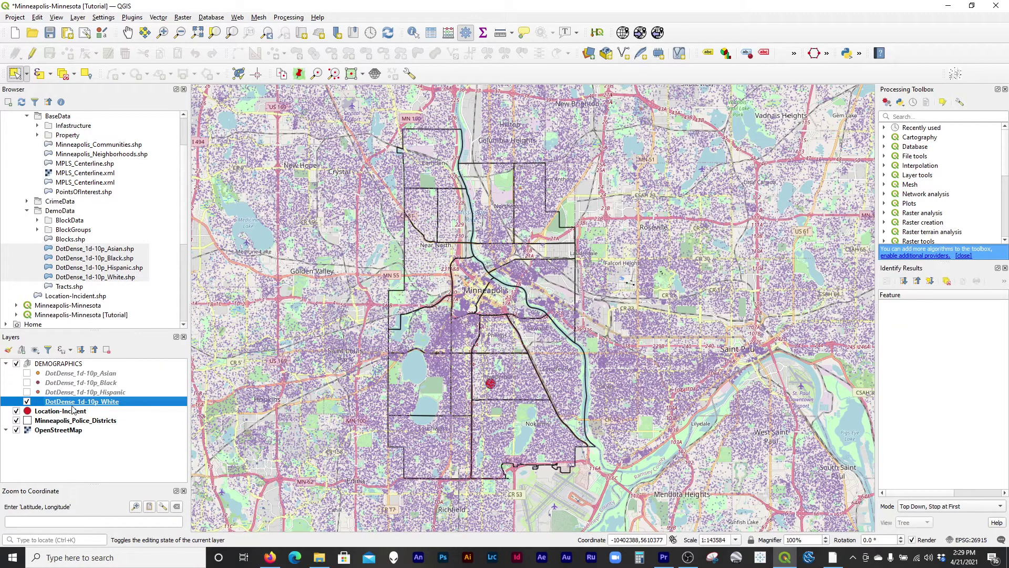
pyautogui.click(92, 392)
pyautogui.keyDown('shift'); pyautogui.click(96, 374); pyautogui.keyUp('shift')
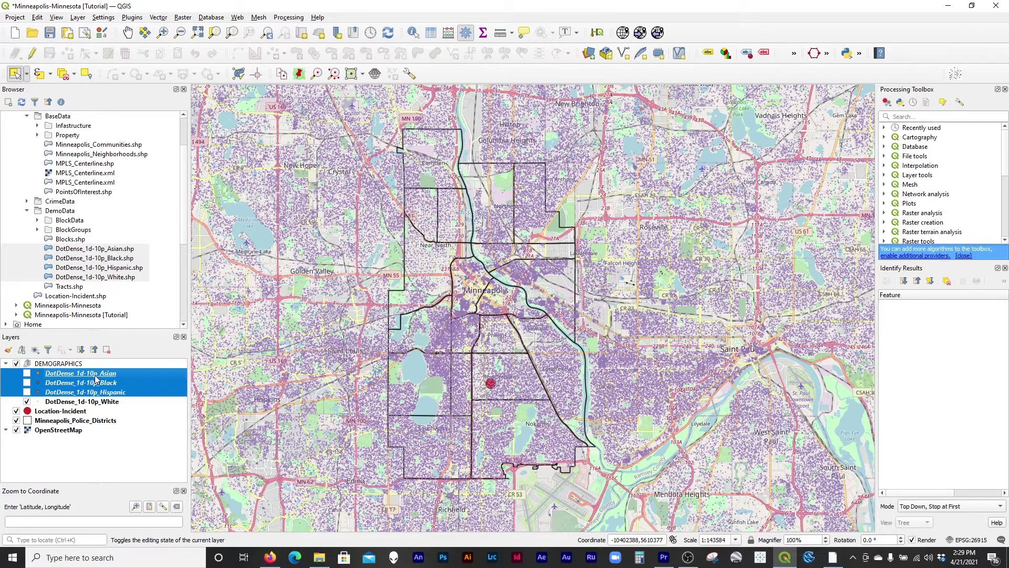
pyautogui.rightClick(95, 374)
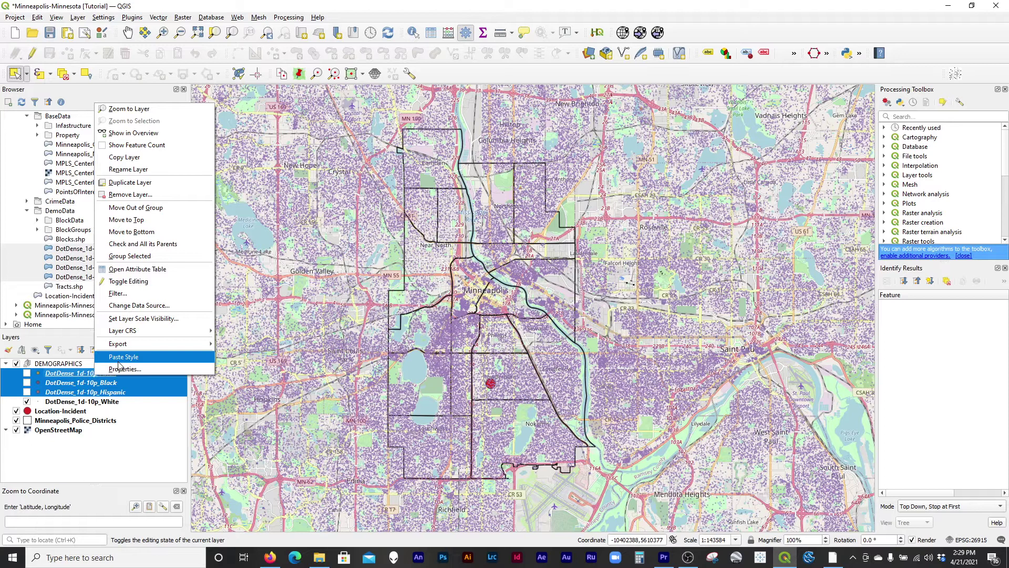
# Turn on the Hispanic, Black and Asian dot layers.
pyautogui.click(27, 392)
pyautogui.click(27, 382)
pyautogui.click(27, 374)
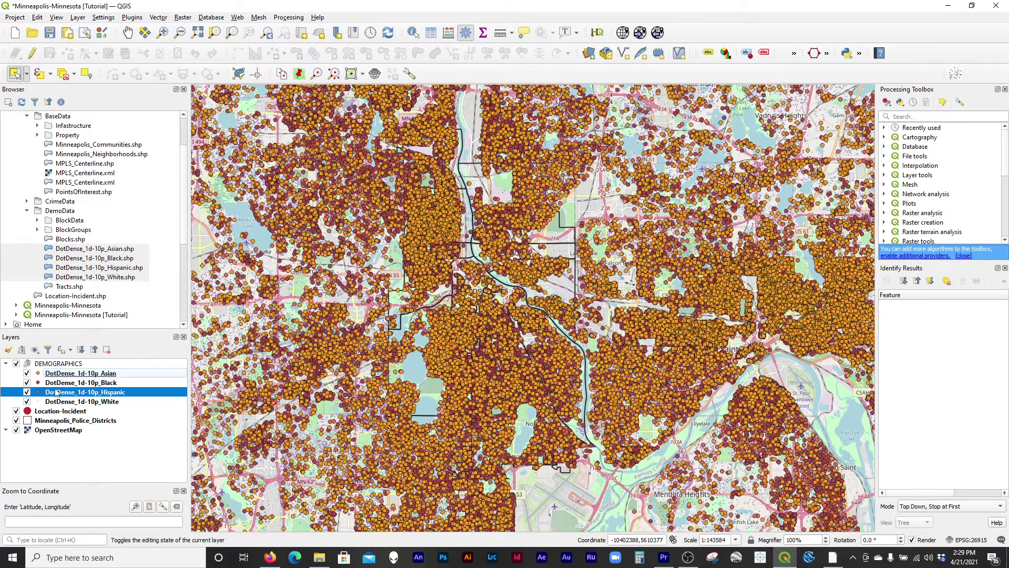
# Paste the White layer's symbology onto the Asian, Black and Hispanic layers.
pyautogui.click(82, 375)
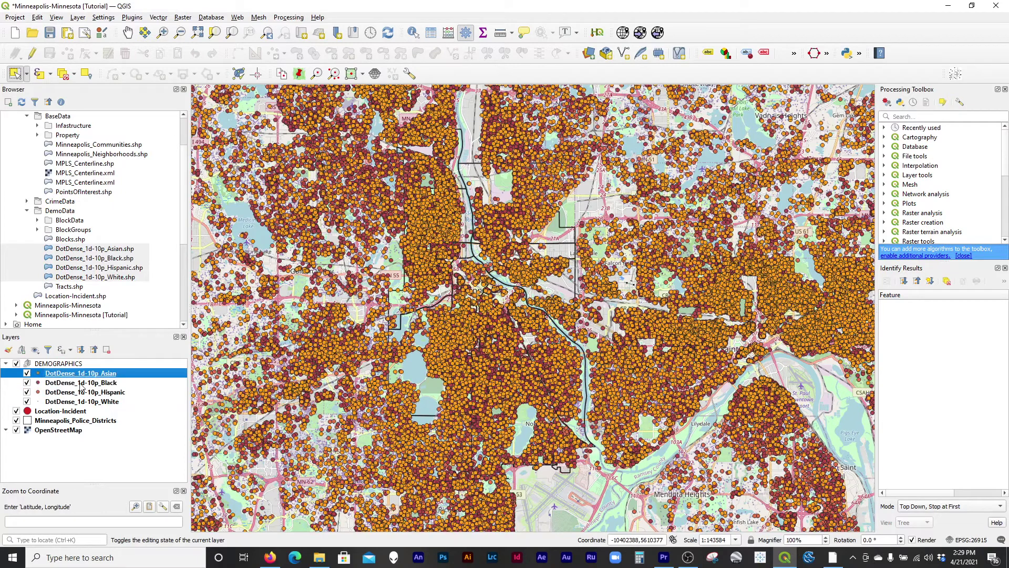
pyautogui.keyDown('shift'); pyautogui.click(81, 392); pyautogui.keyUp('shift')
pyautogui.rightClick(80, 391)
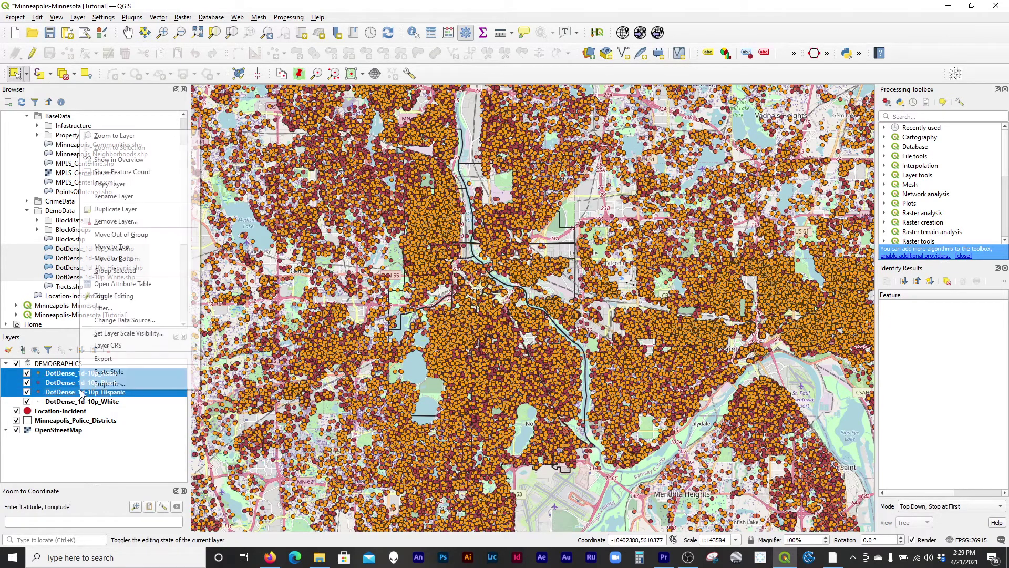
pyautogui.click(109, 372)
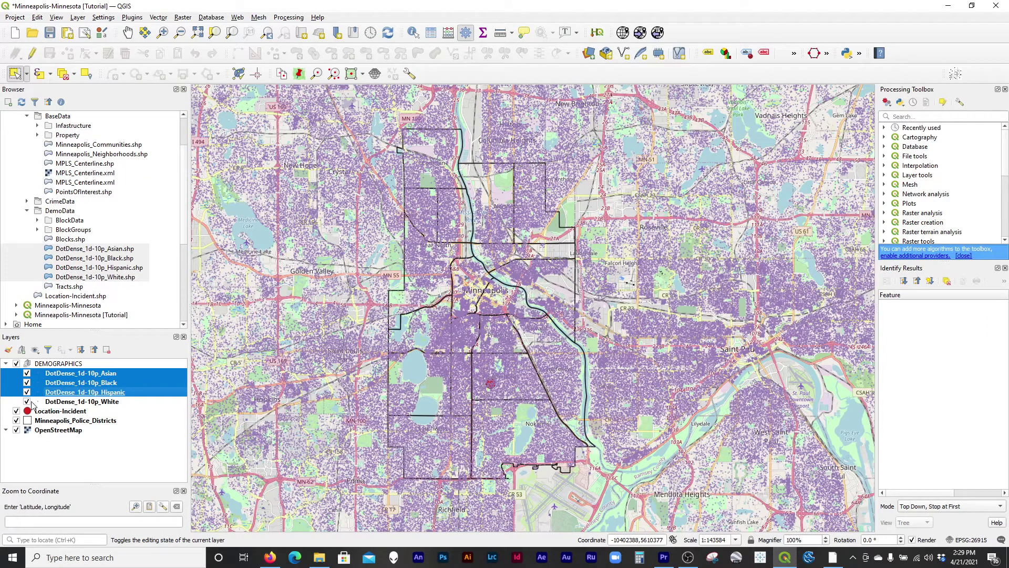
pyautogui.click(59, 393)
pyautogui.click(103, 374)
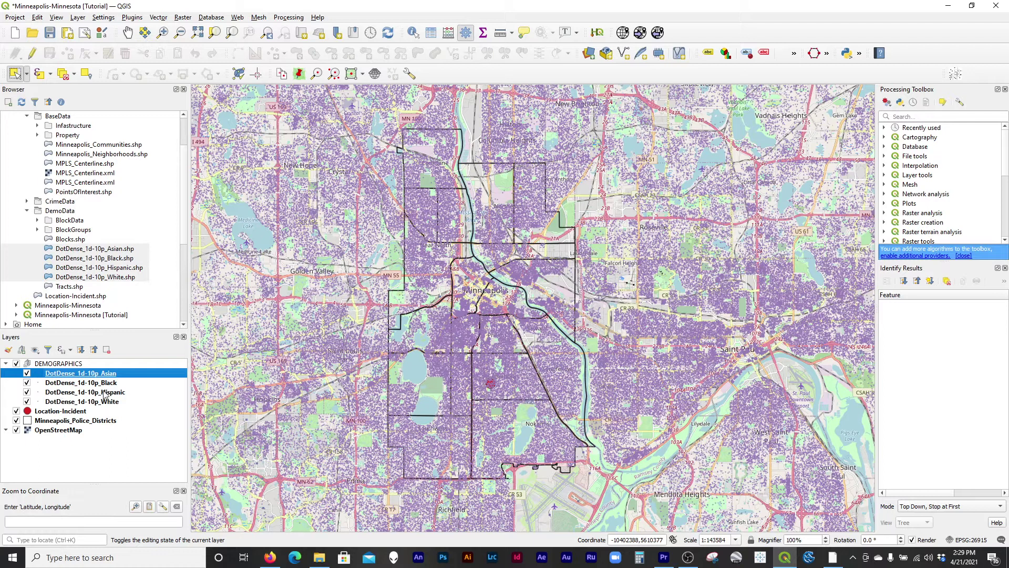
pyautogui.scroll(1, 478, 335)
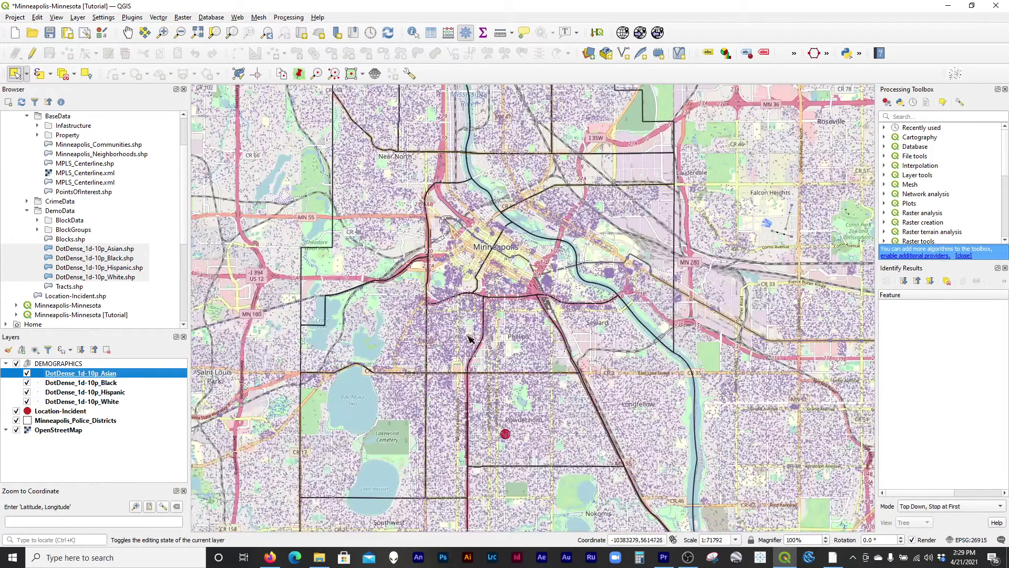
# Recolour the White dot layer orange using the Styles colour wheel.
pyautogui.rightClick(39, 402)
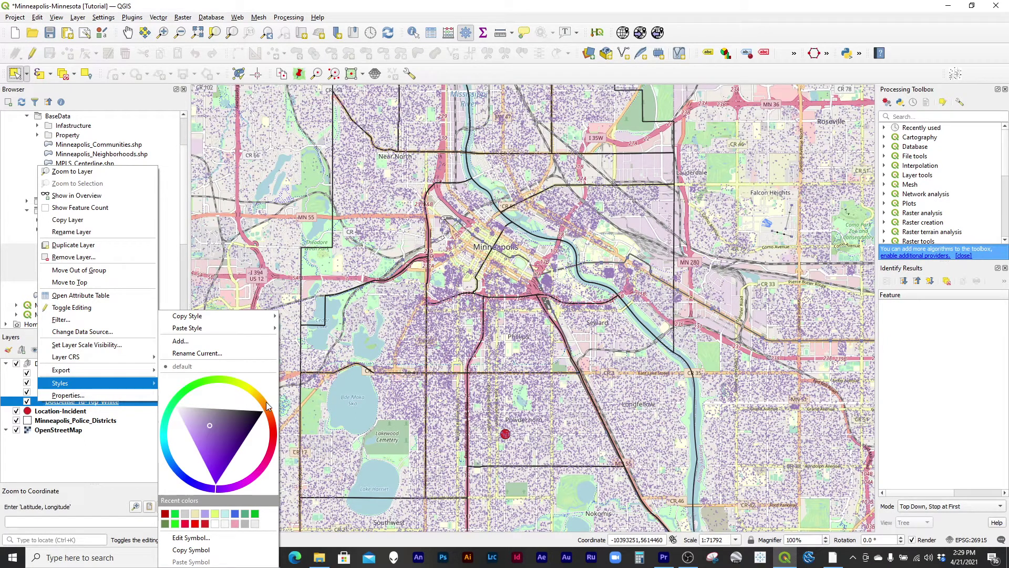
pyautogui.moveTo(267, 406); pyautogui.dragTo(269, 407)
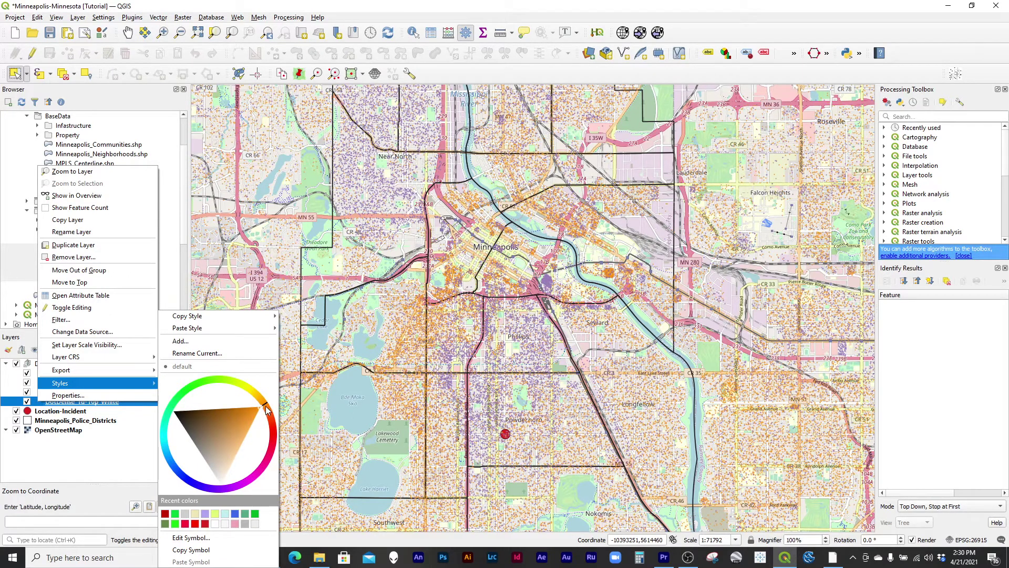
pyautogui.moveTo(266, 410); pyautogui.dragTo(269, 406)
pyautogui.click(108, 415)
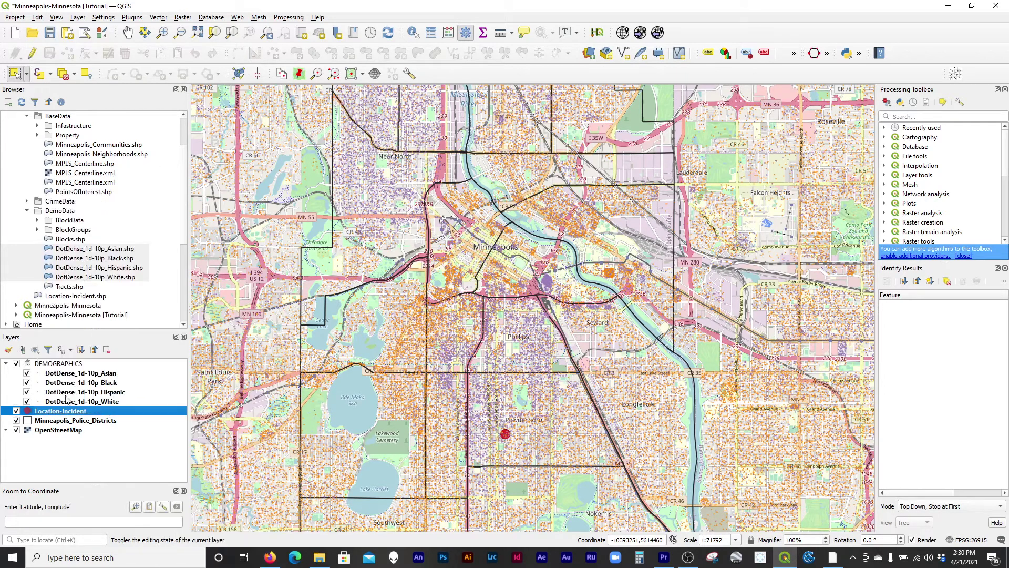
# Recolour the Hispanic dot layer blue using the Styles colour wheel.
pyautogui.rightClick(37, 397)
pyautogui.moveTo(107, 373)
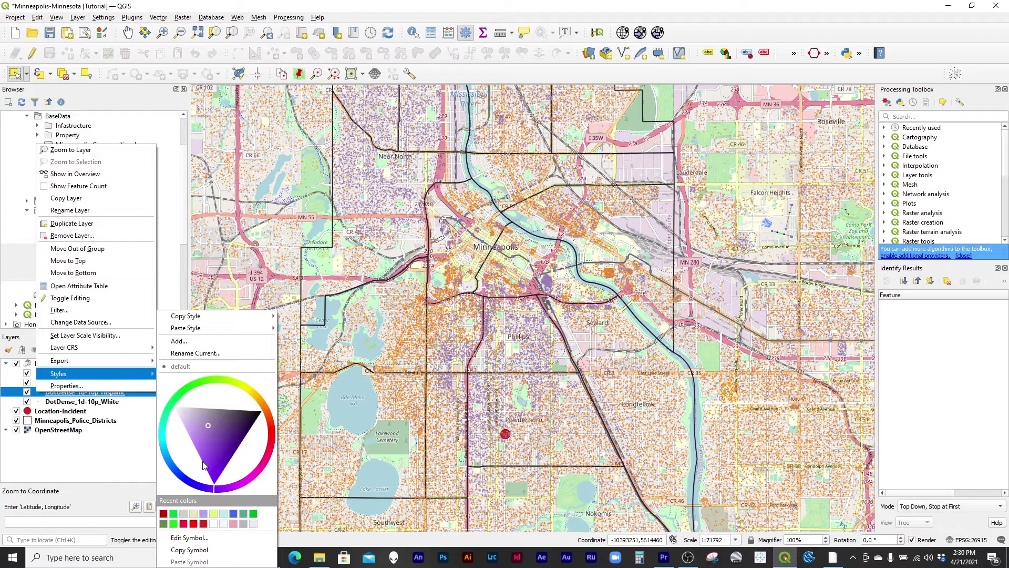
pyautogui.moveTo(187, 481); pyautogui.dragTo(182, 482)
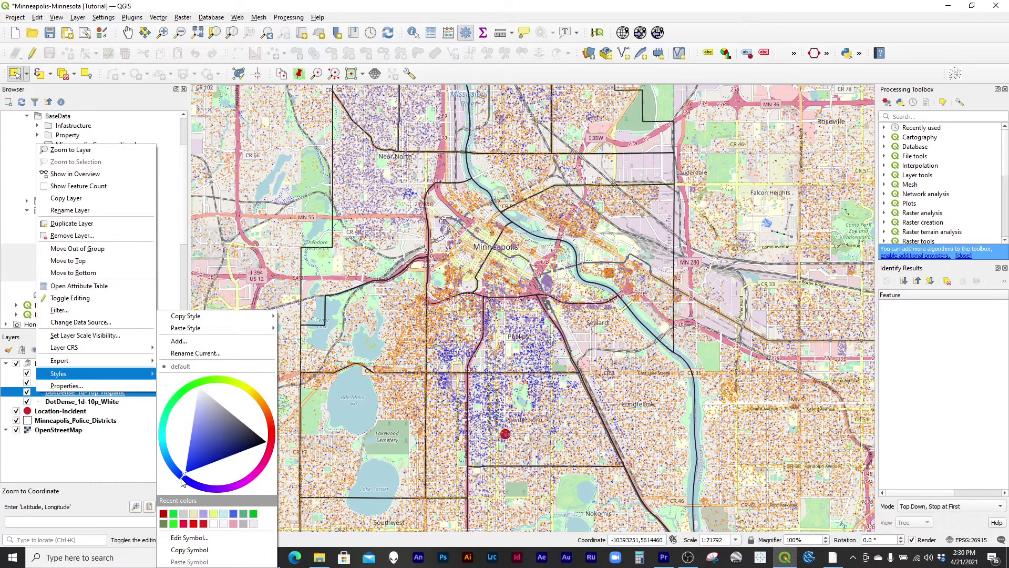
# Make the Black dot layer bright green with the Styles colour wheel.
pyautogui.click(86, 430)
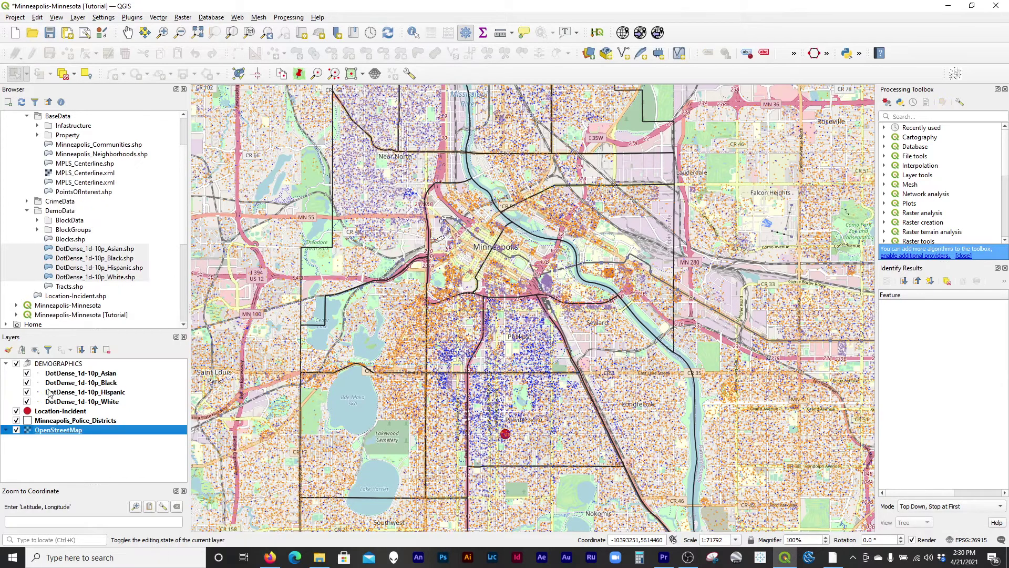
pyautogui.click(52, 384)
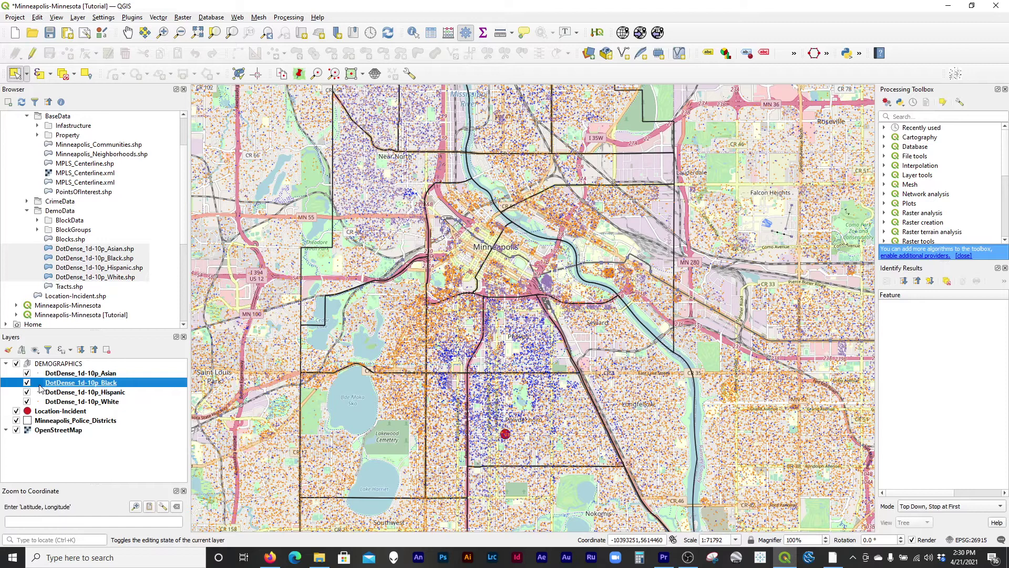
pyautogui.rightClick(39, 388)
pyautogui.moveTo(111, 370)
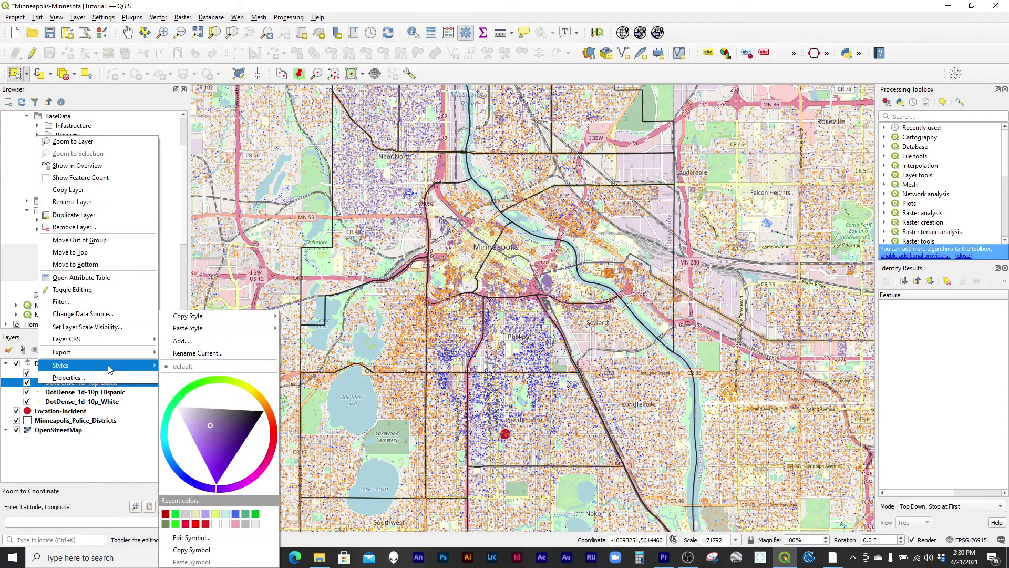
pyautogui.click(190, 388)
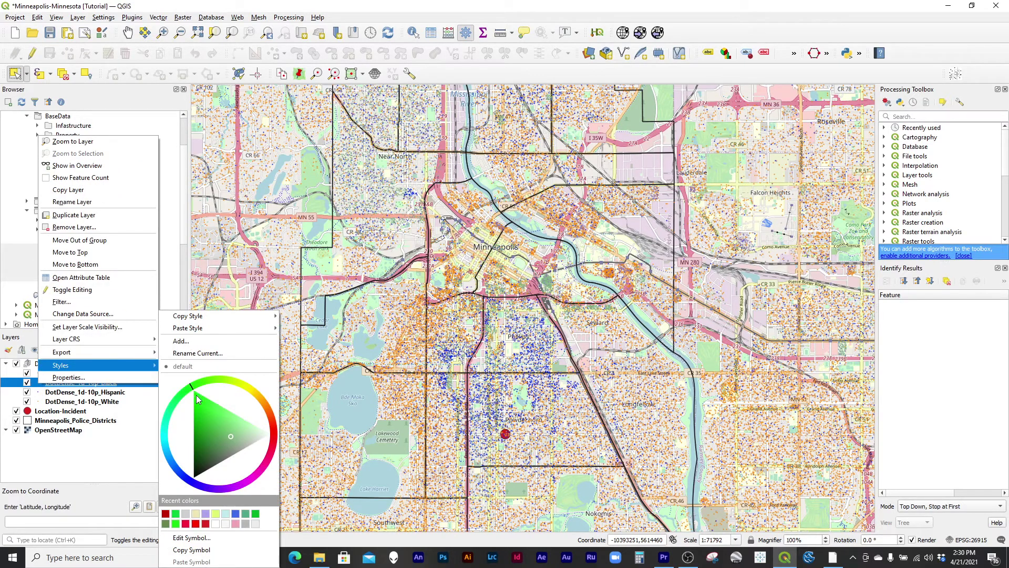
pyautogui.moveTo(197, 395); pyautogui.dragTo(192, 391)
pyautogui.click(112, 403)
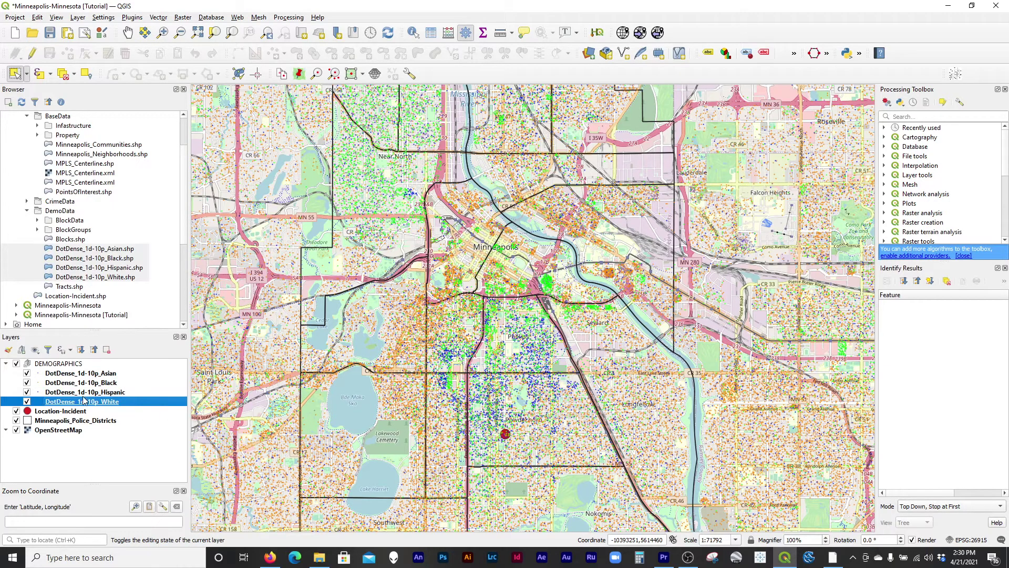
# Make the Asian dot layer red with the Styles colour wheel.
pyautogui.click(38, 374)
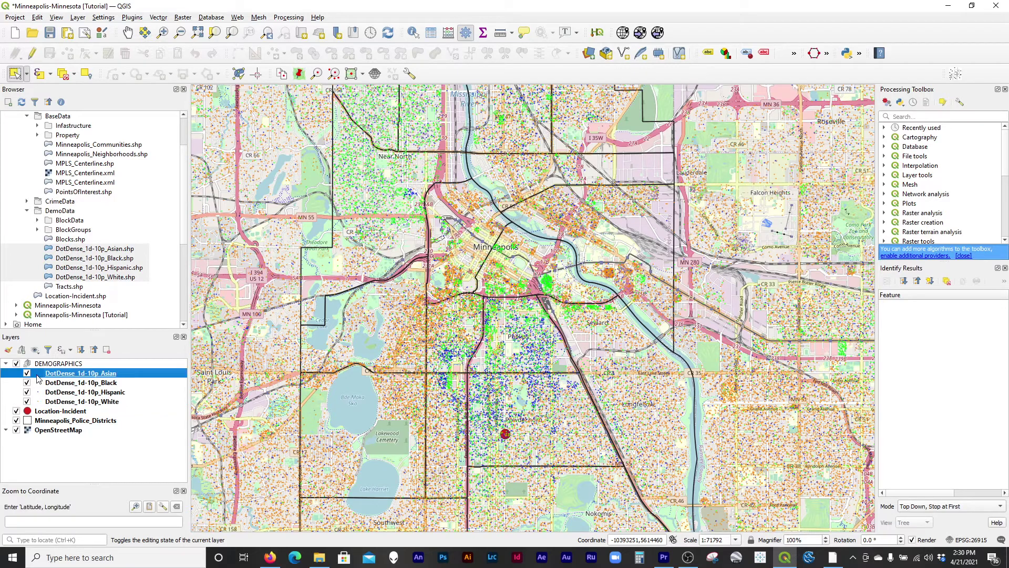
pyautogui.rightClick(38, 377)
pyautogui.moveTo(105, 357)
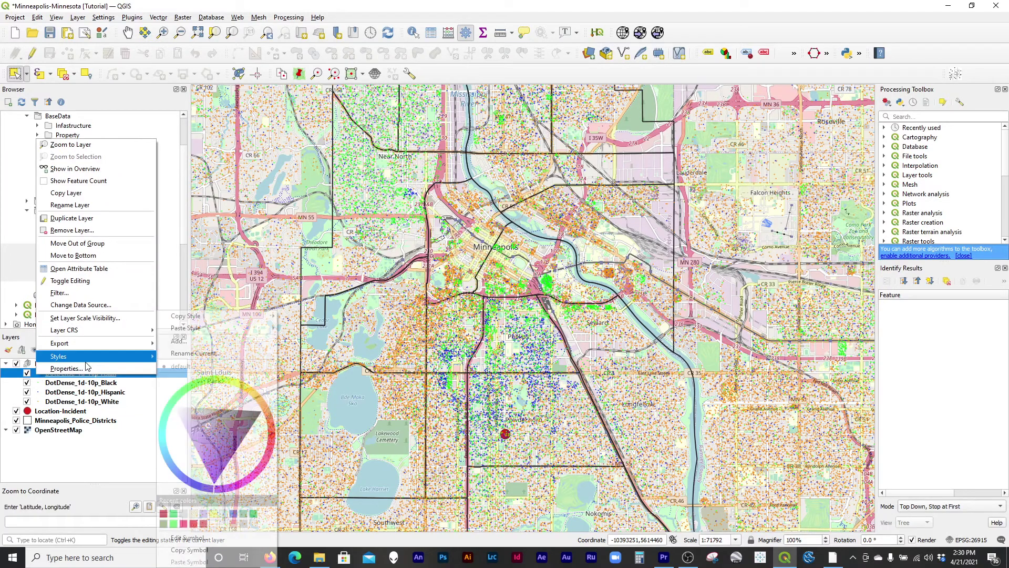
pyautogui.click(271, 435)
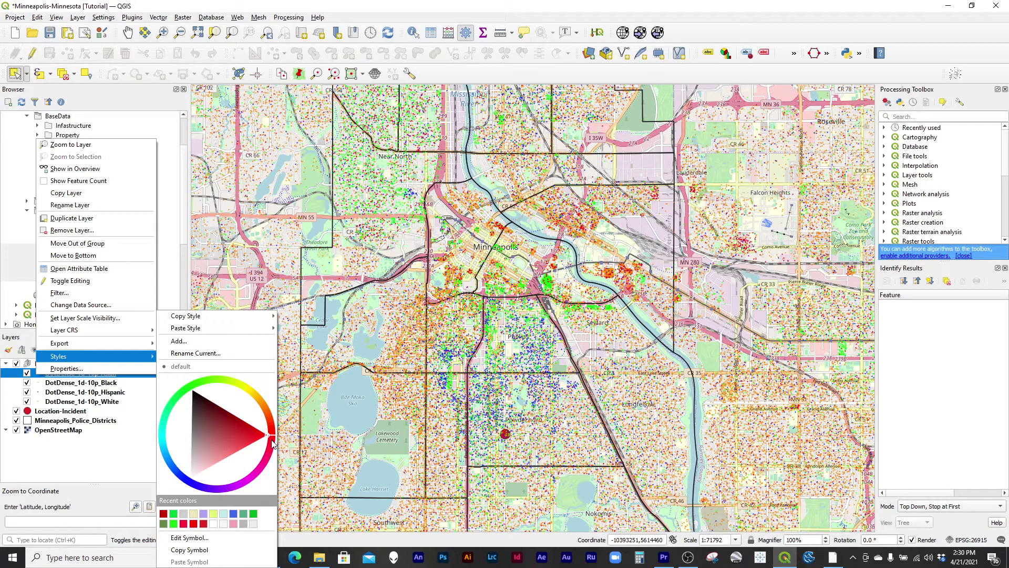
pyautogui.moveTo(267, 460); pyautogui.dragTo(264, 439)
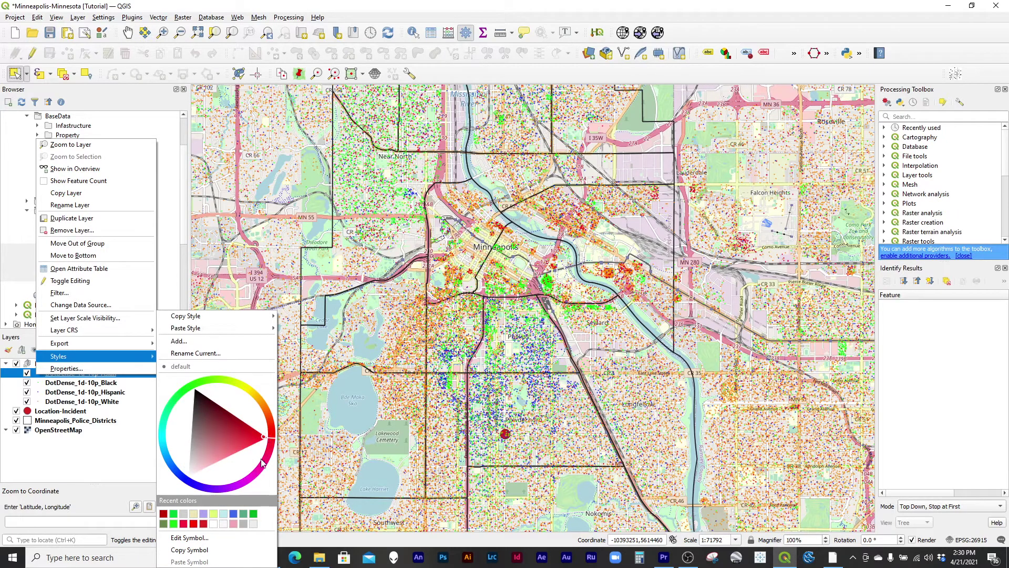
pyautogui.press('Escape')
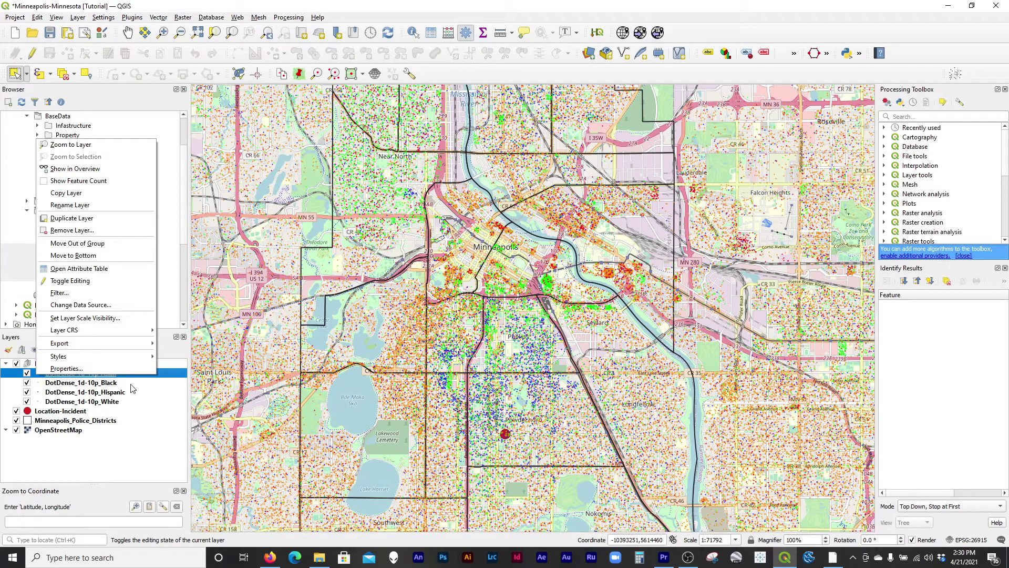
pyautogui.press('Escape')
# Darken the White dots to a final orange shade and confirm its symbology with OK.
pyautogui.rightClick(45, 402)
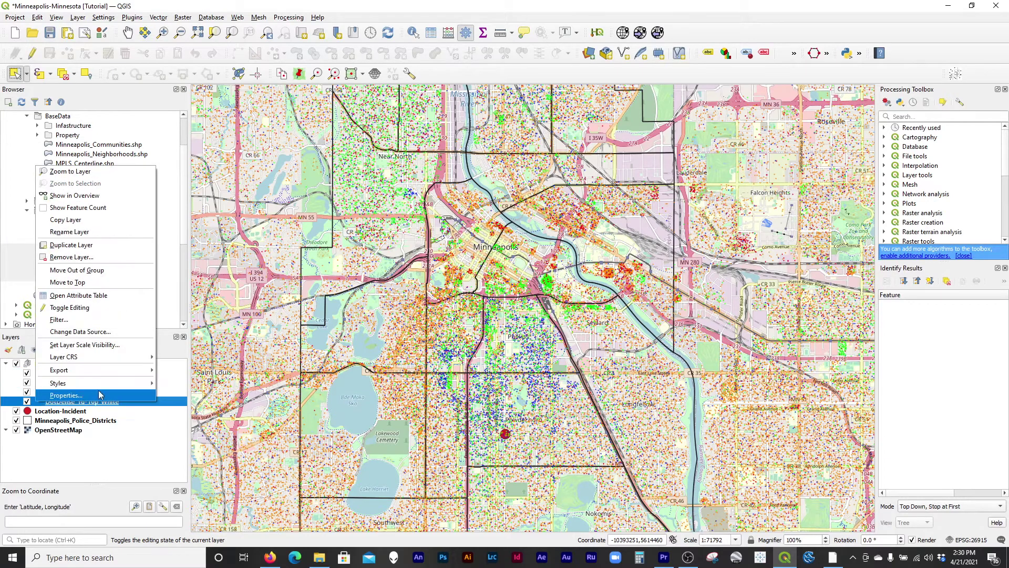
pyautogui.moveTo(138, 389)
pyautogui.click(259, 431)
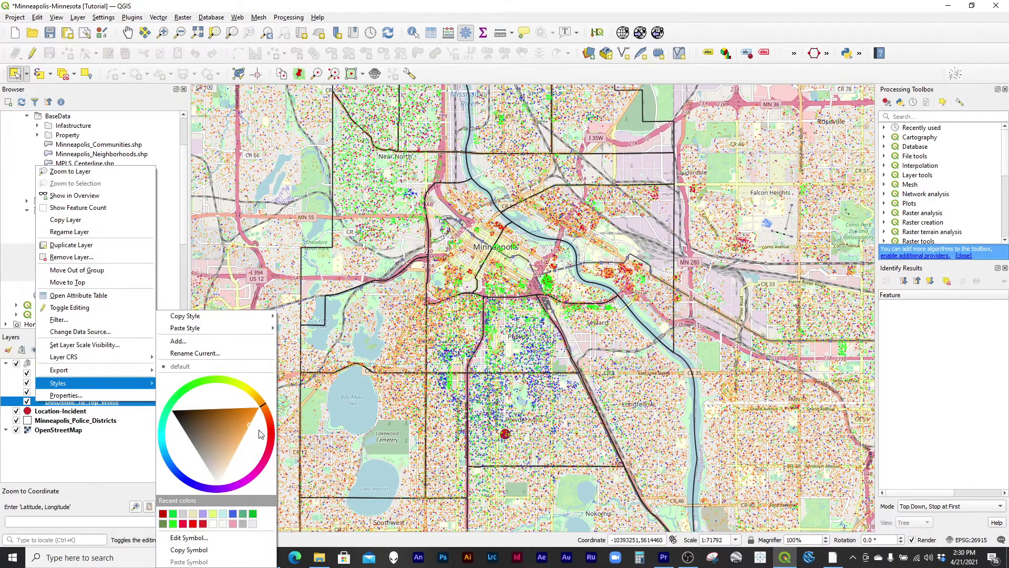
pyautogui.moveTo(258, 433); pyautogui.dragTo(242, 436)
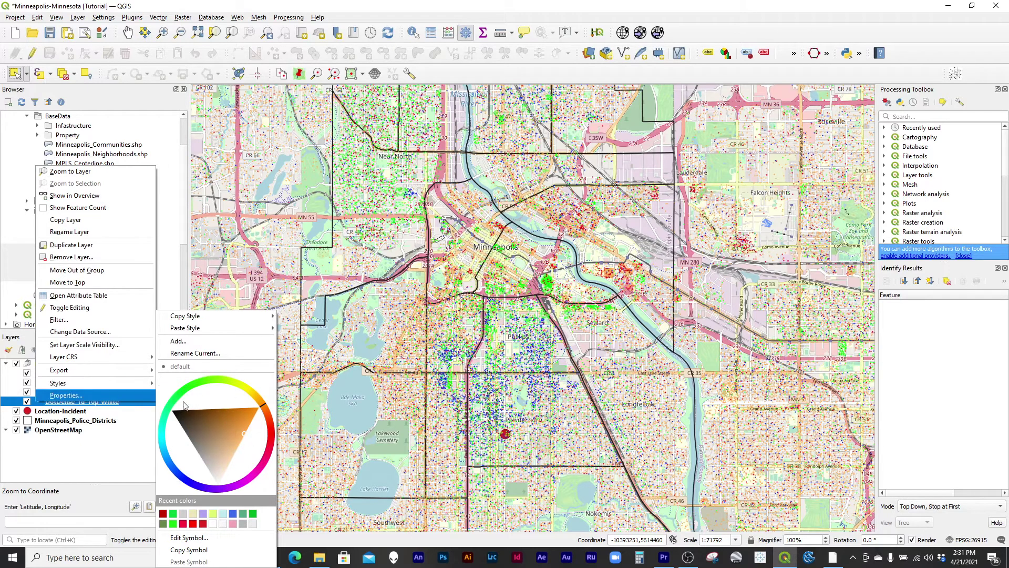
pyautogui.click(61, 404)
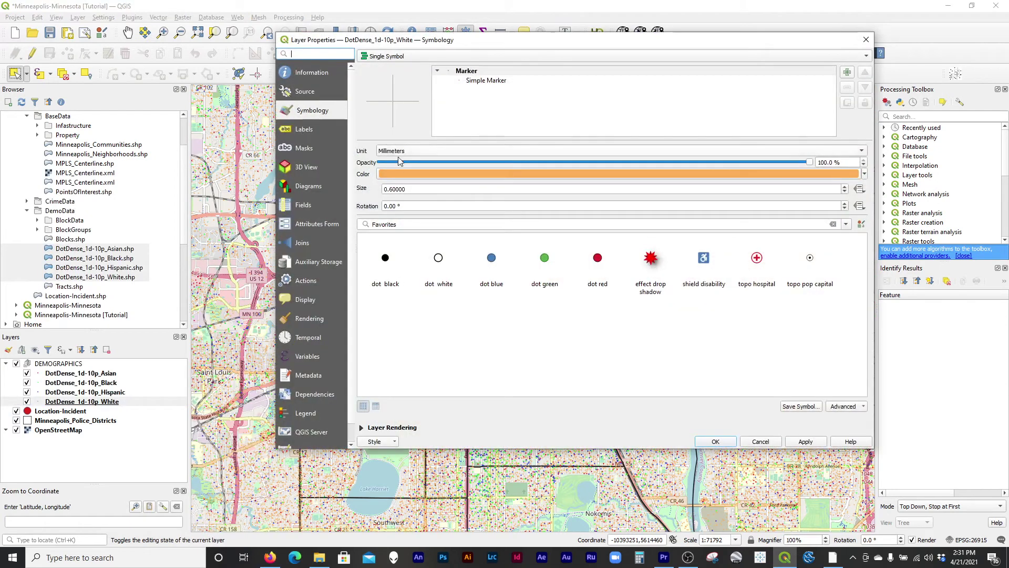
pyautogui.click(722, 440)
# Zoom out over the metro area and toggle the OpenStreetMap basemap off, then back on.
pyautogui.scroll(-1, 528, 339)
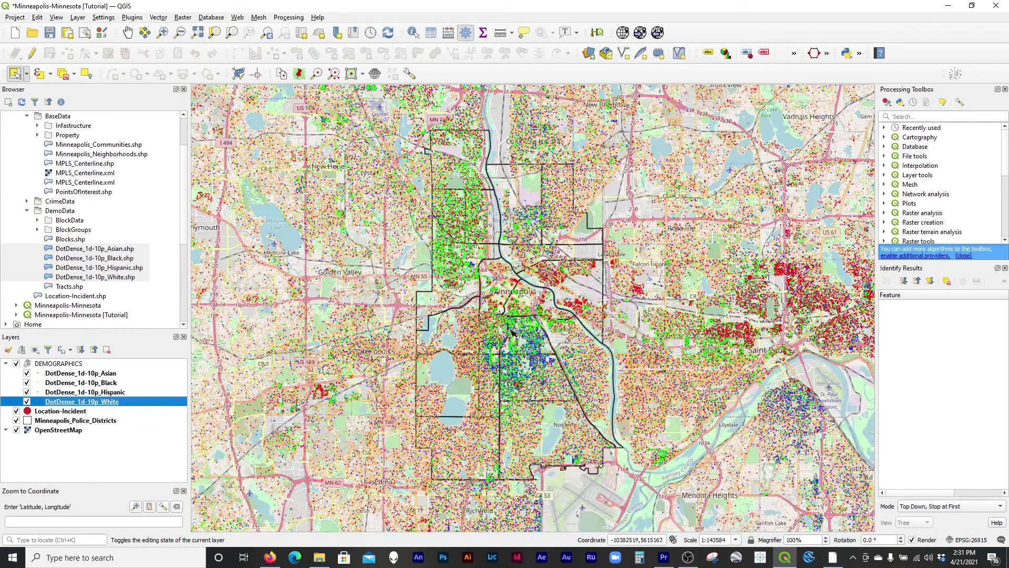
pyautogui.scroll(1, 516, 321)
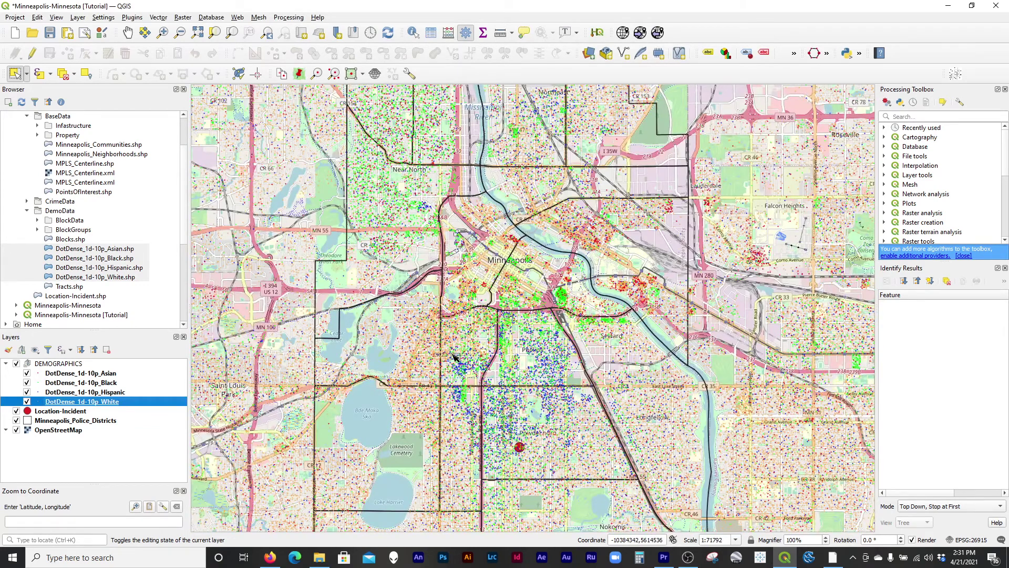
pyautogui.scroll(-1, 448, 326)
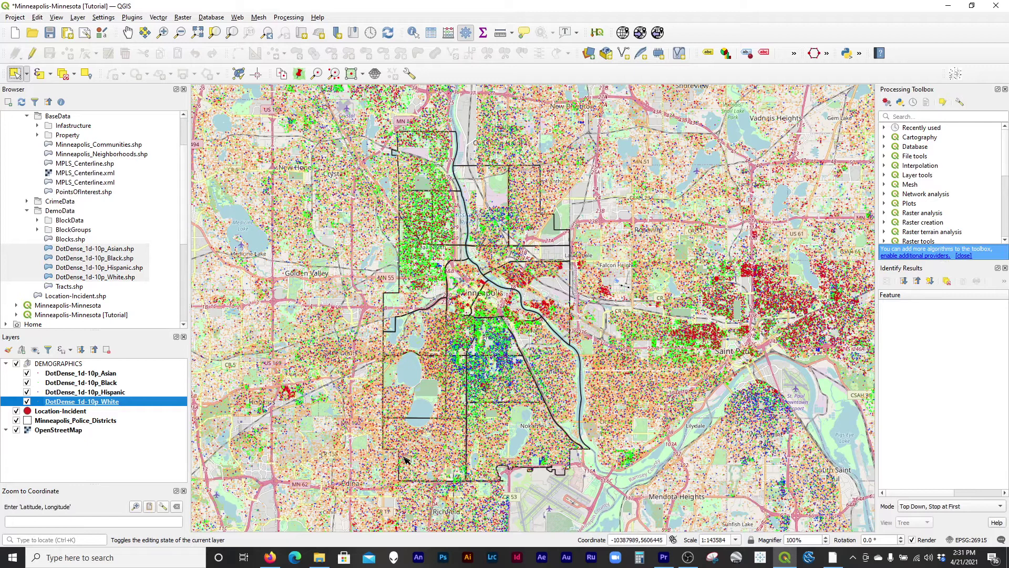
pyautogui.click(16, 431)
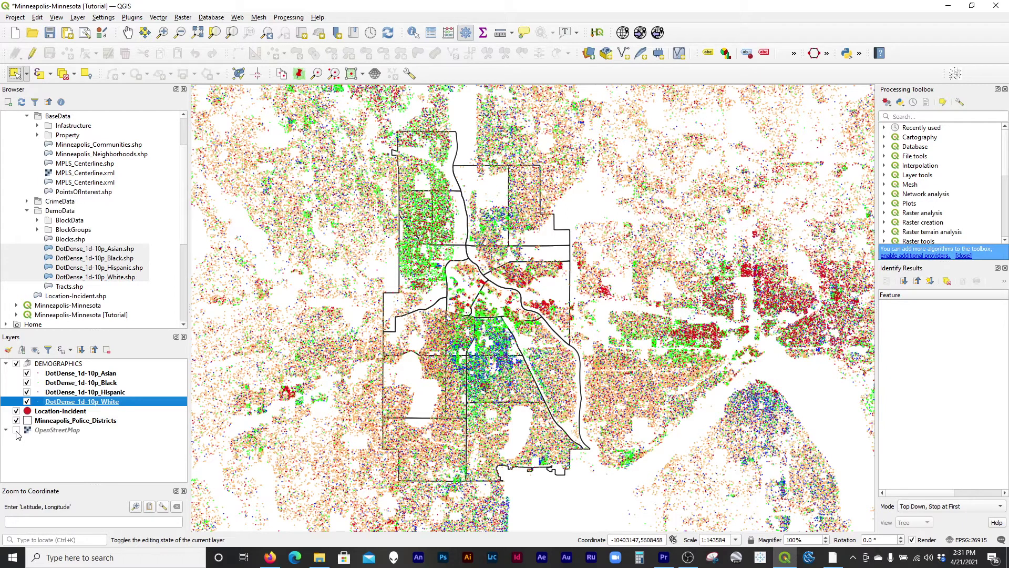
pyautogui.click(16, 430)
# Hide OpenStreetMap and add a Stamen Toner Lite/OSM basemap through the OpenLayers plugin.
pyautogui.click(16, 430)
pyautogui.click(22, 431)
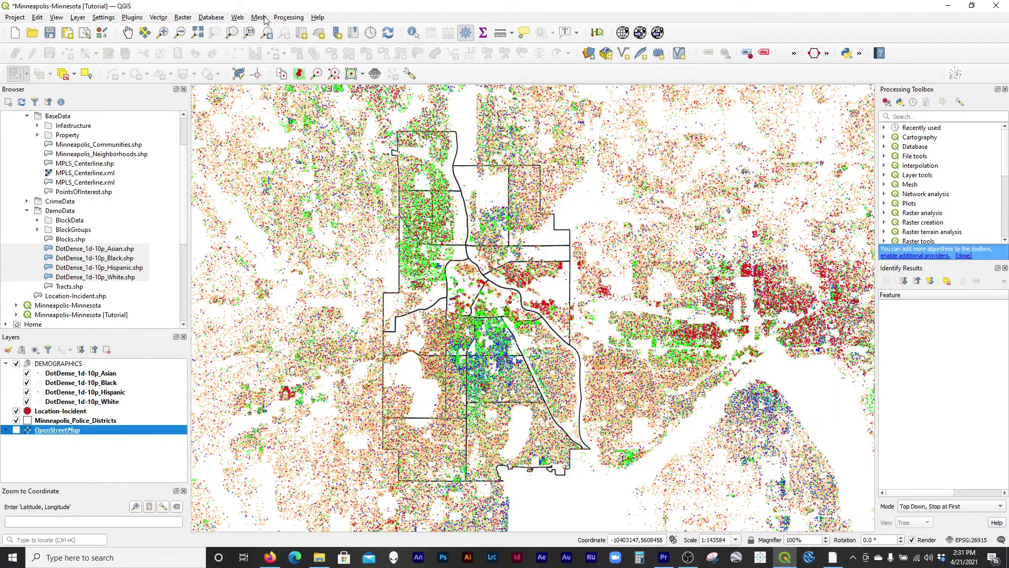
pyautogui.click(238, 17)
pyautogui.moveTo(303, 102)
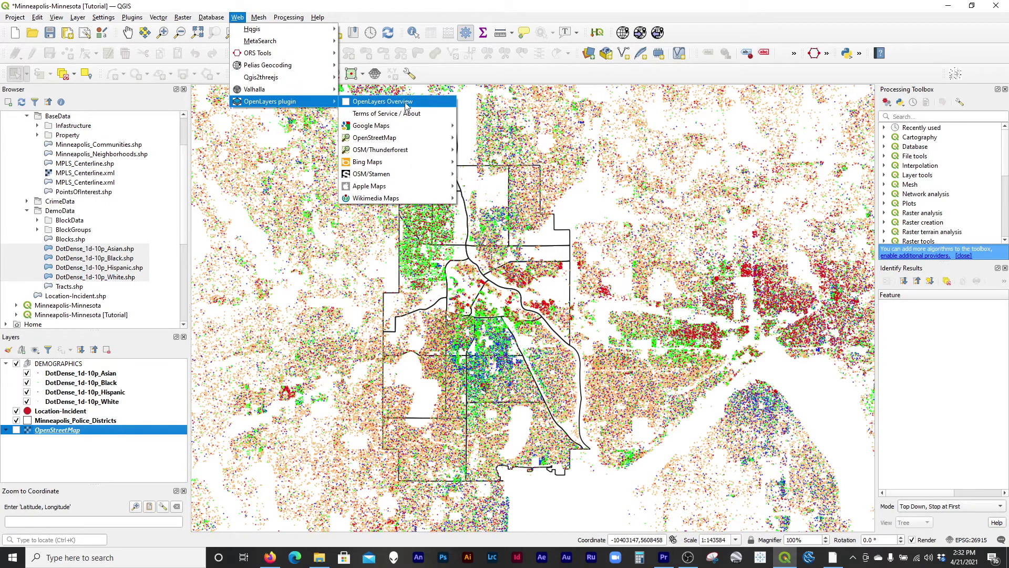
pyautogui.moveTo(420, 178)
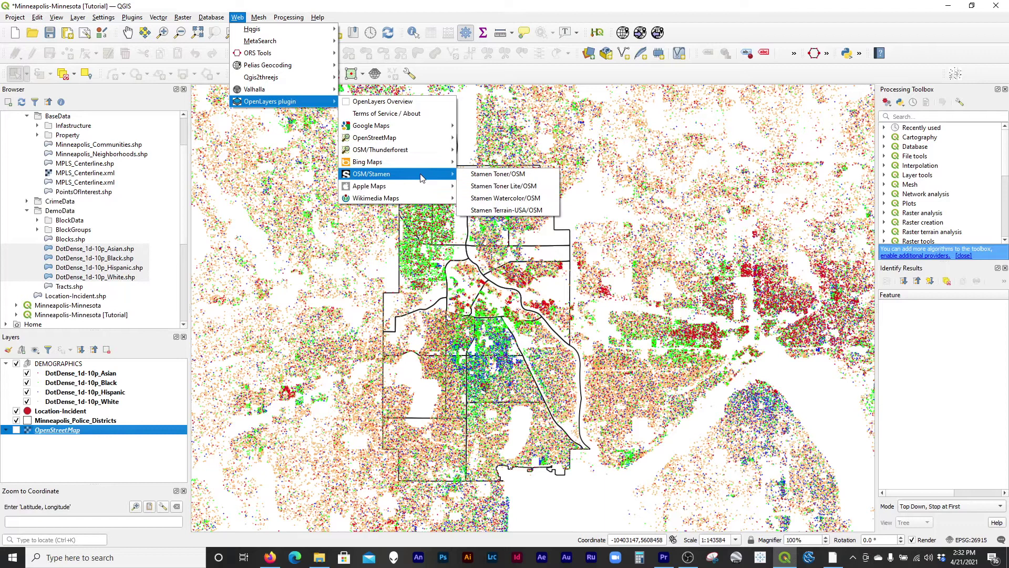
pyautogui.click(483, 186)
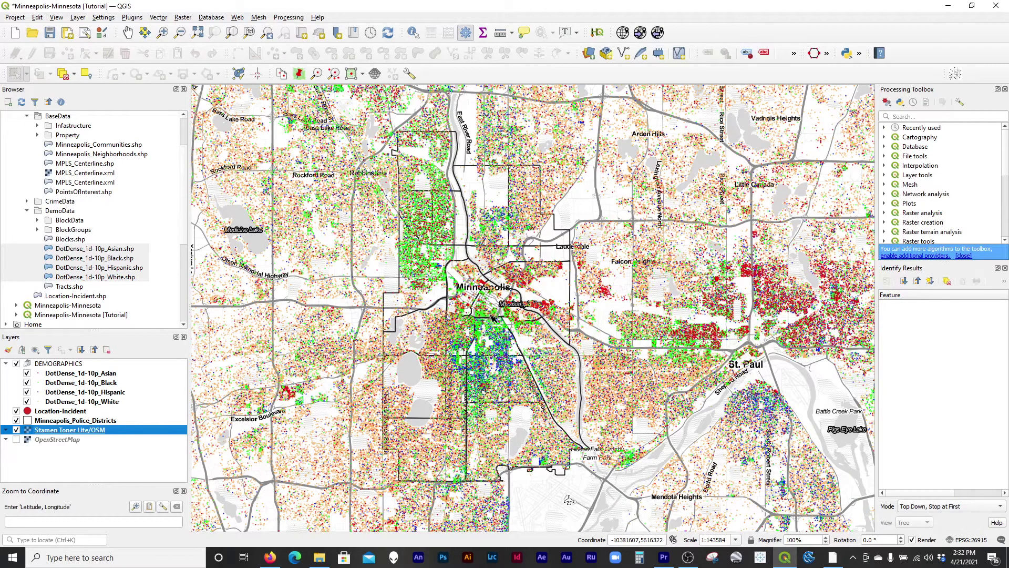
pyautogui.scroll(1, 485, 314)
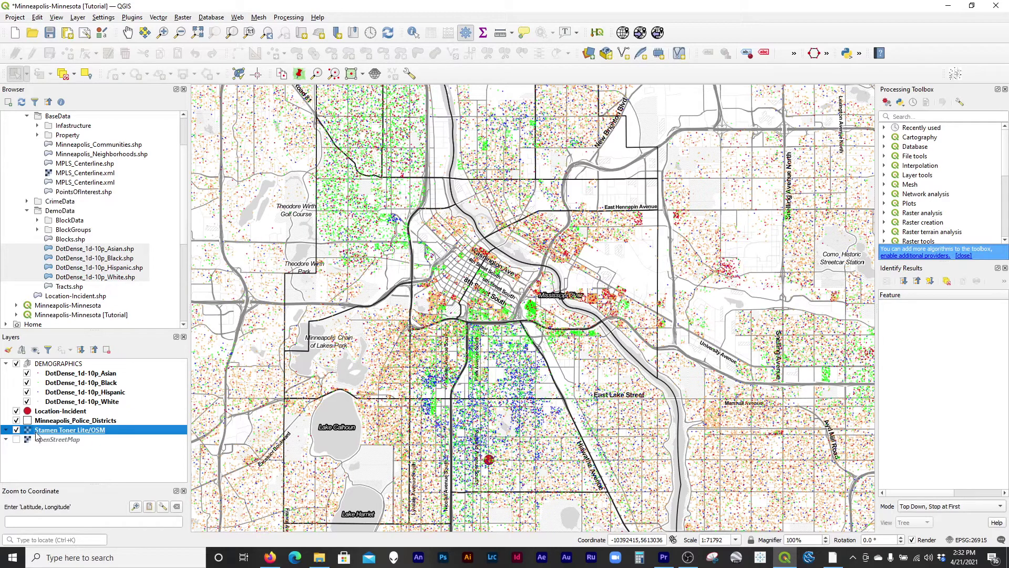
pyautogui.rightClick(90, 431)
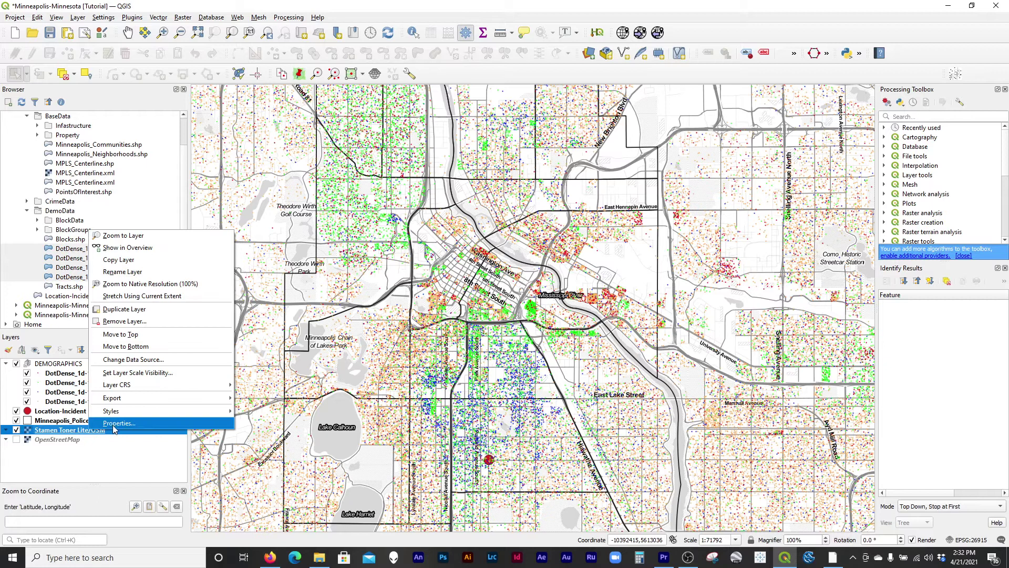
# Set the Stamen Toner Lite/OSM layer's global opacity to 50% in its Transparency properties.
pyautogui.click(114, 425)
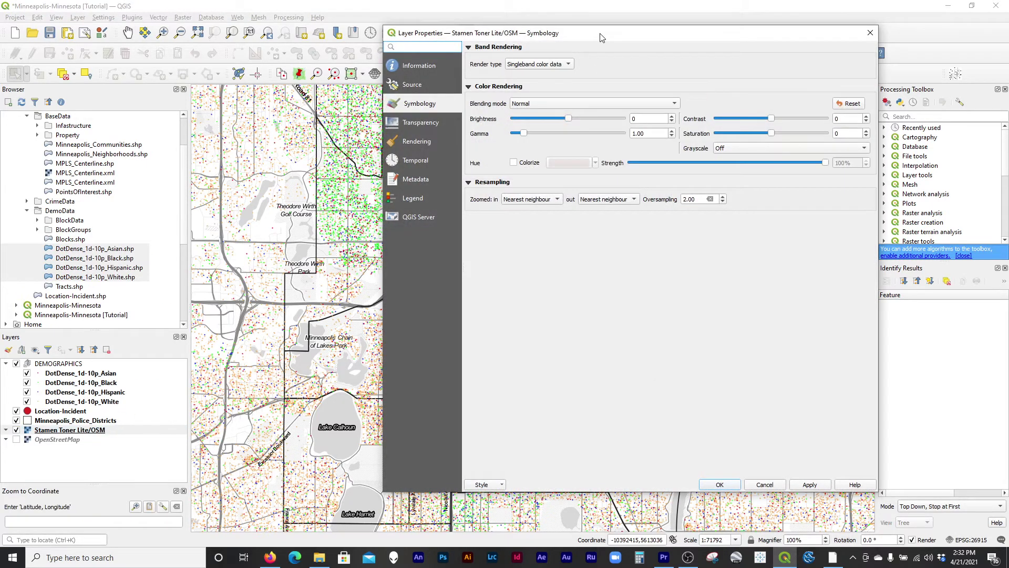
pyautogui.moveTo(599, 34); pyautogui.dragTo(759, 50)
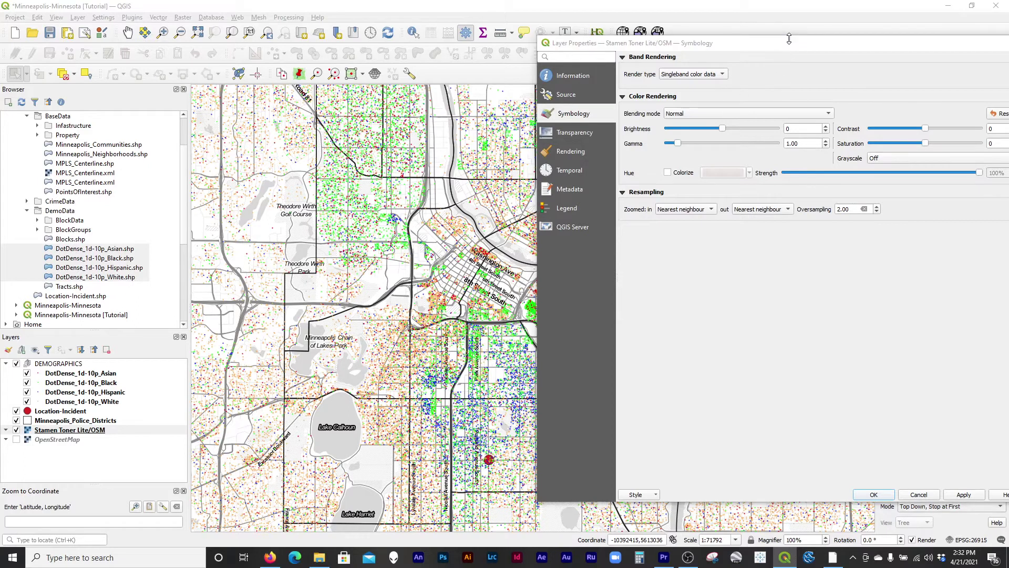
pyautogui.moveTo(795, 37); pyautogui.dragTo(712, 34)
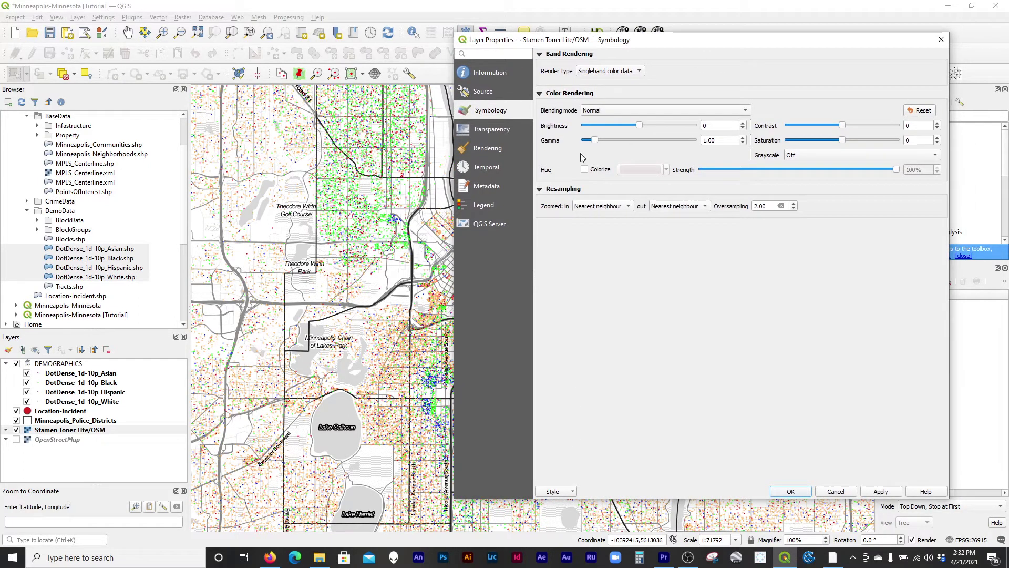
pyautogui.click(500, 129)
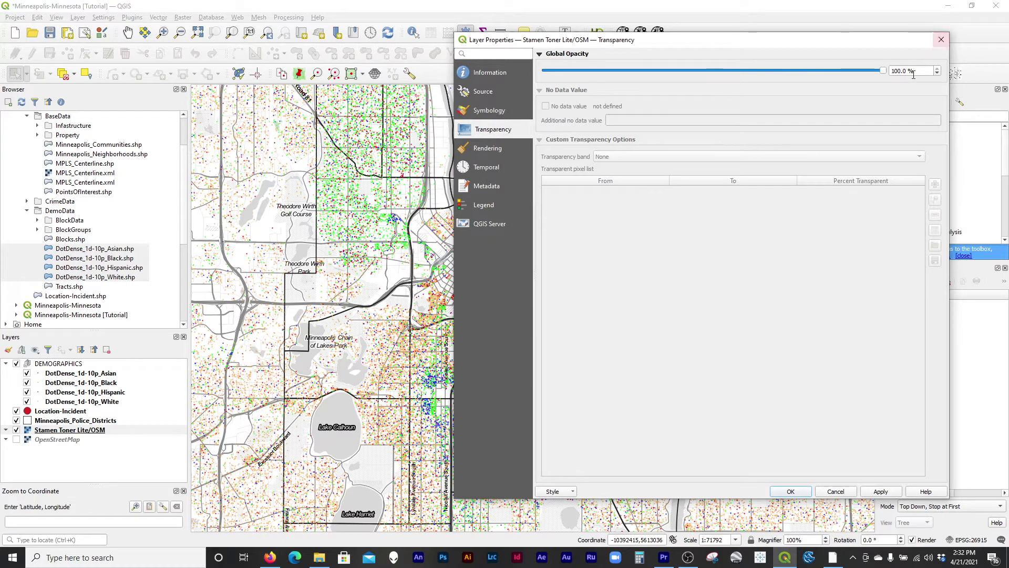
pyautogui.click(760, 71)
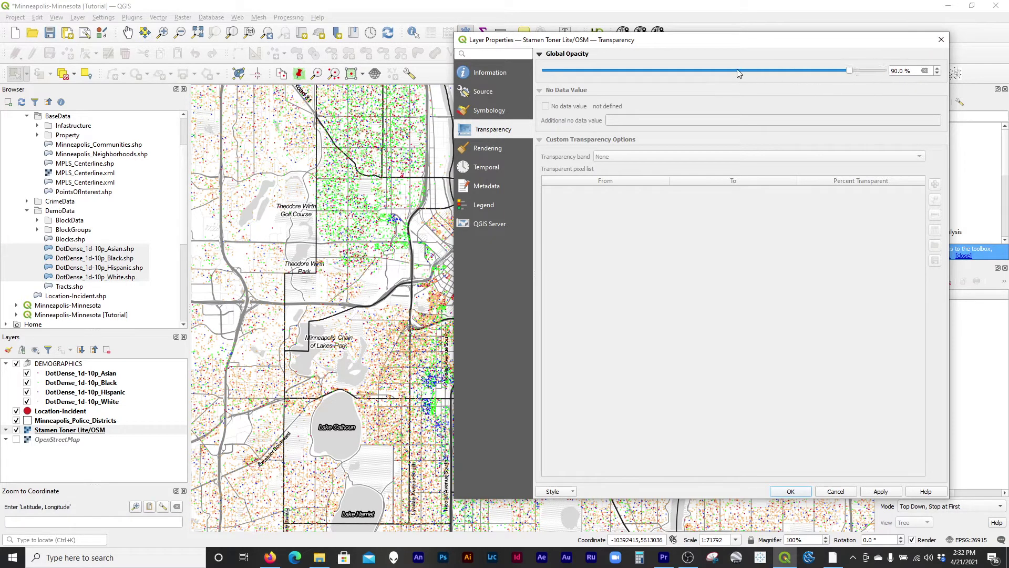
pyautogui.click(881, 492)
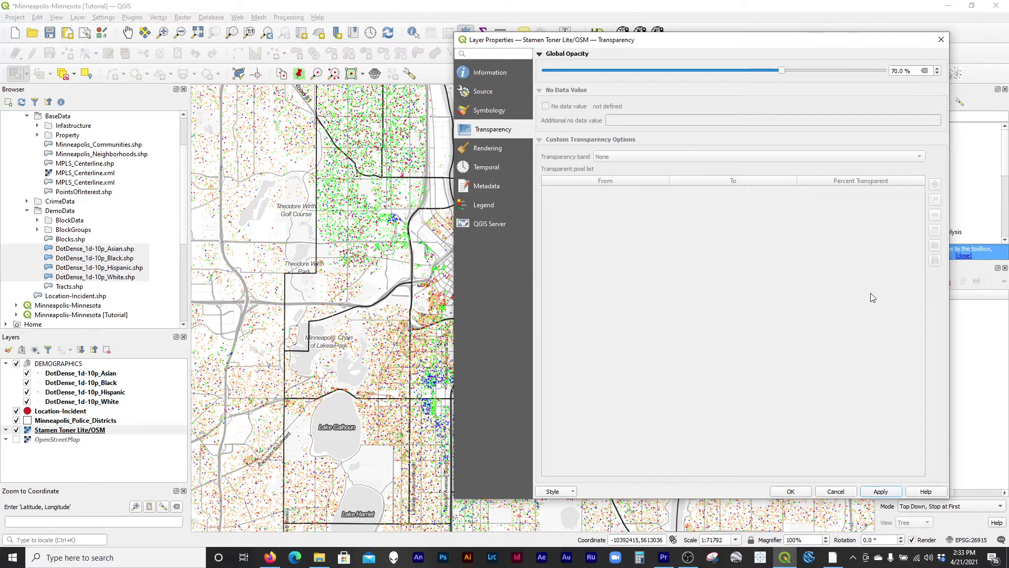
pyautogui.click(701, 72)
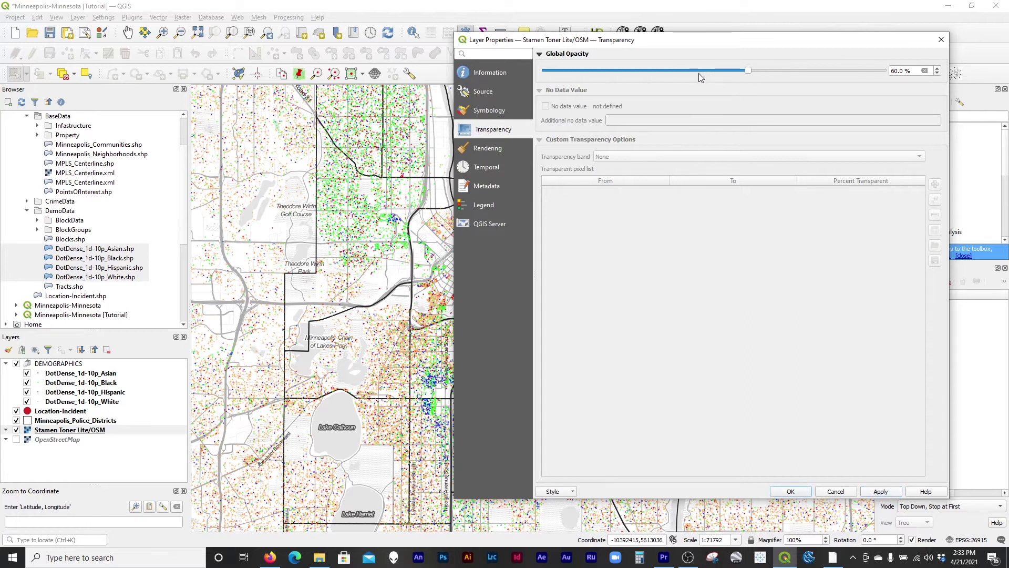
pyautogui.click(888, 493)
pyautogui.click(798, 495)
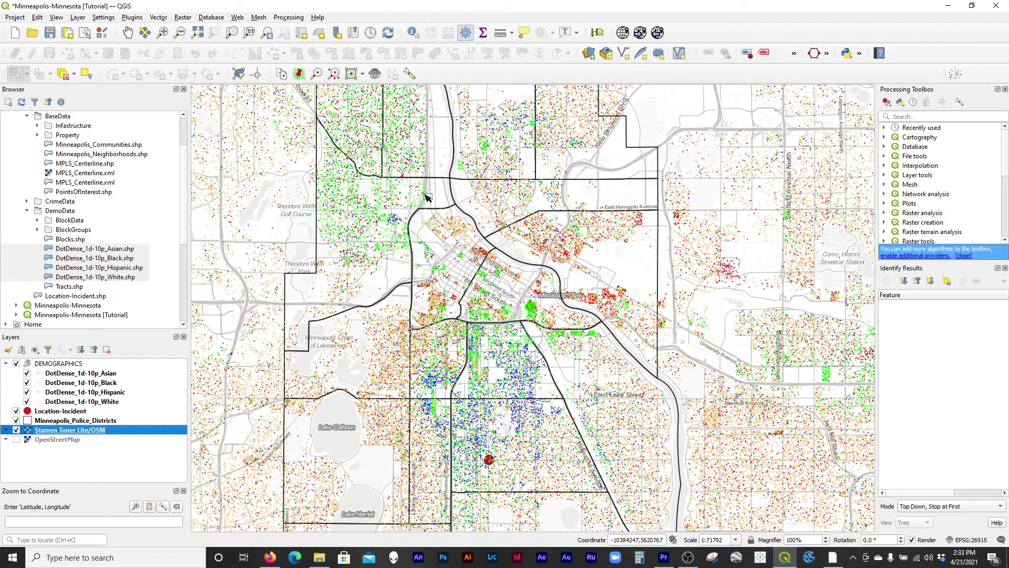
# Move Minneapolis_Police_Districts above the DEMOGRAPHICS group in the layer order.
pyautogui.moveTo(426, 197); pyautogui.dragTo(451, 294)
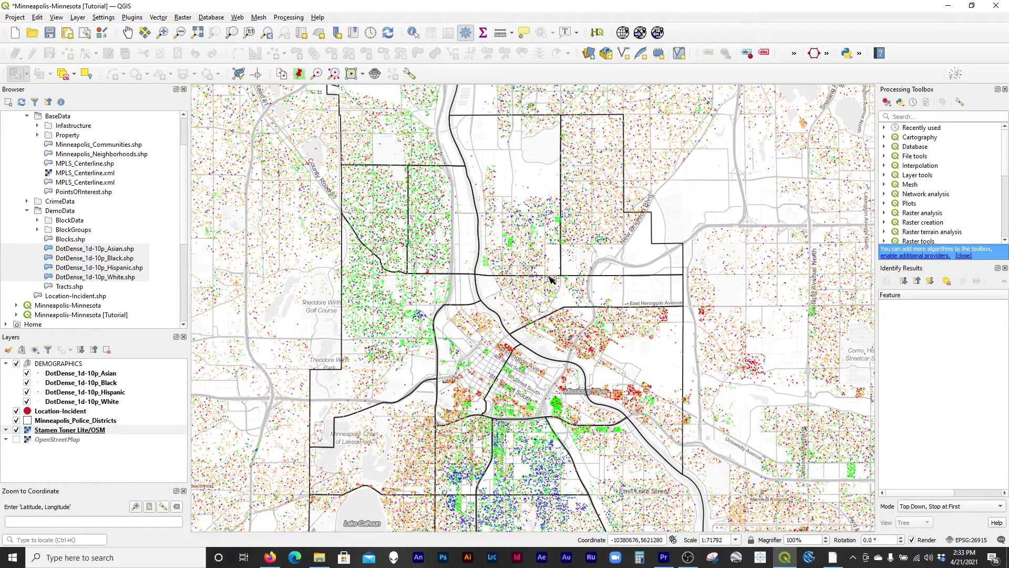
pyautogui.click(78, 424)
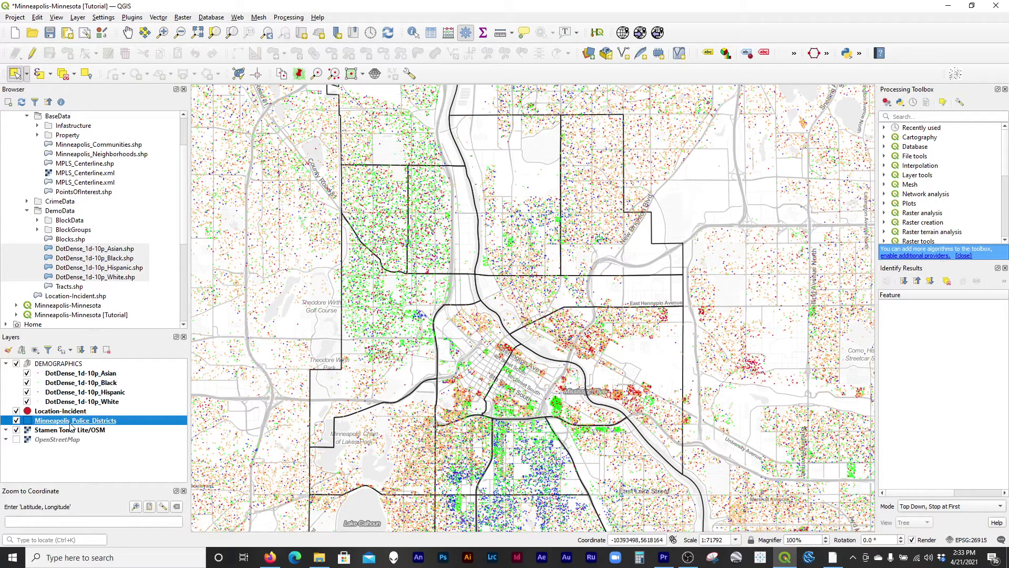
pyautogui.moveTo(73, 423); pyautogui.dragTo(97, 362)
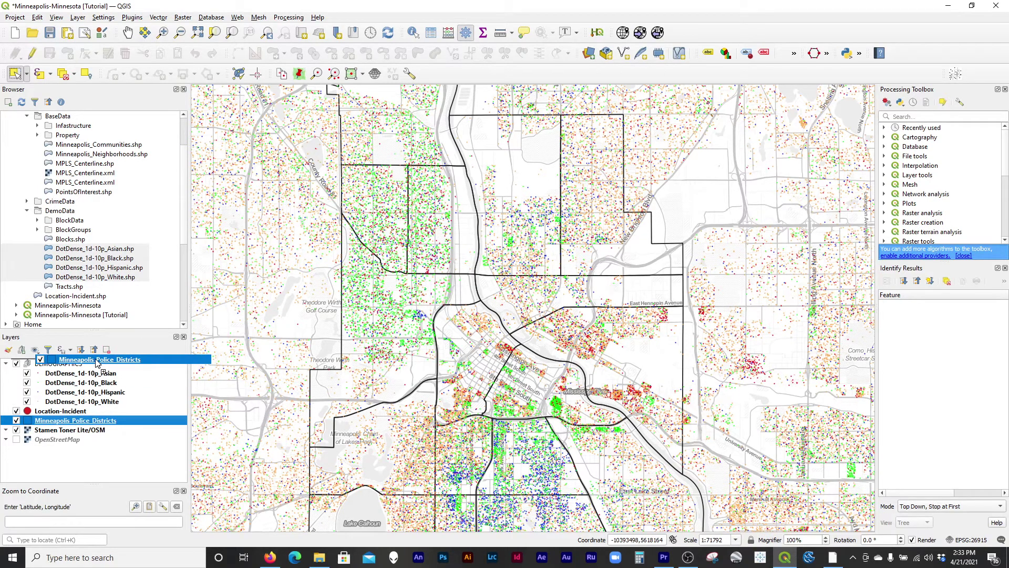
pyautogui.moveTo(96, 361); pyautogui.dragTo(96, 362)
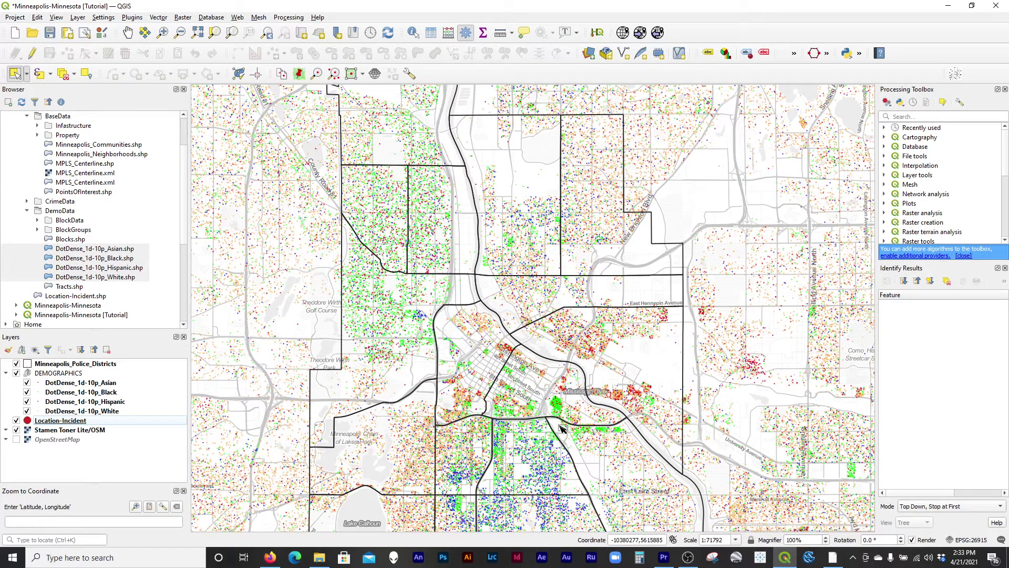
# Drag Location-Incident to the top of the Layers panel.
pyautogui.moveTo(486, 456); pyautogui.dragTo(508, 304)
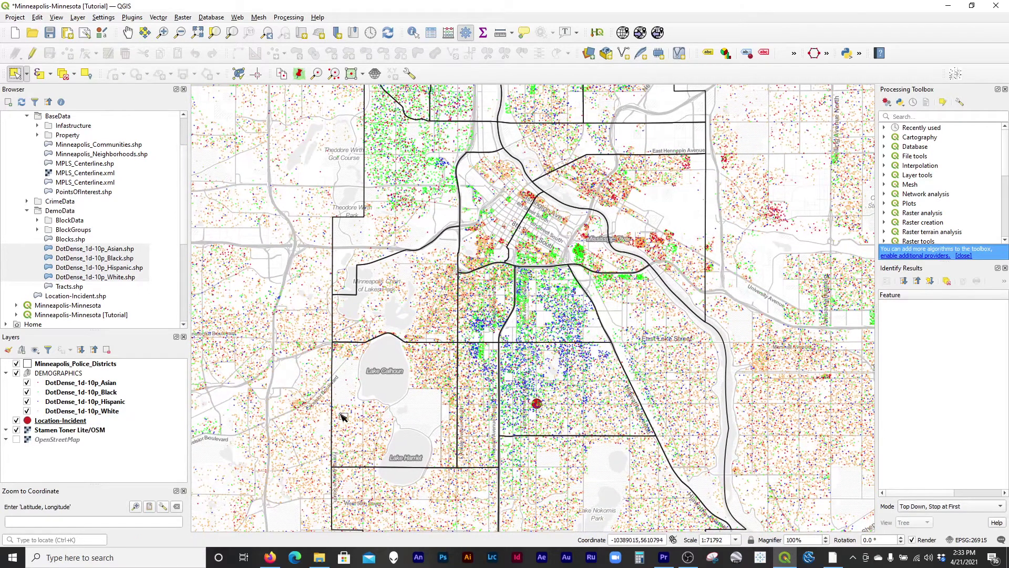
pyautogui.click(98, 423)
pyautogui.moveTo(98, 424); pyautogui.dragTo(126, 365)
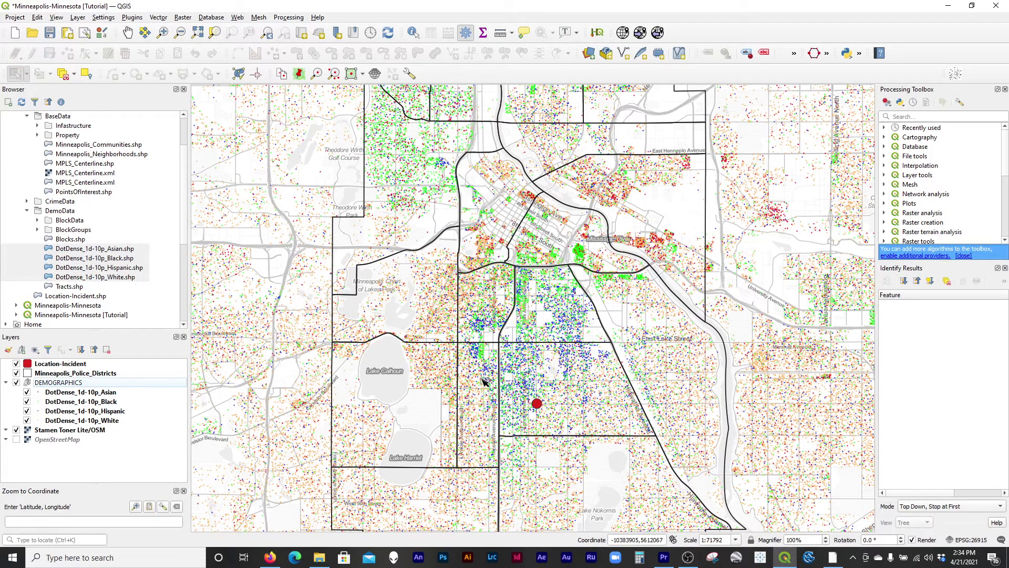
# Save the project and collapse the DEMOGRAPHICS group in the Layers panel.
pyautogui.click(50, 33)
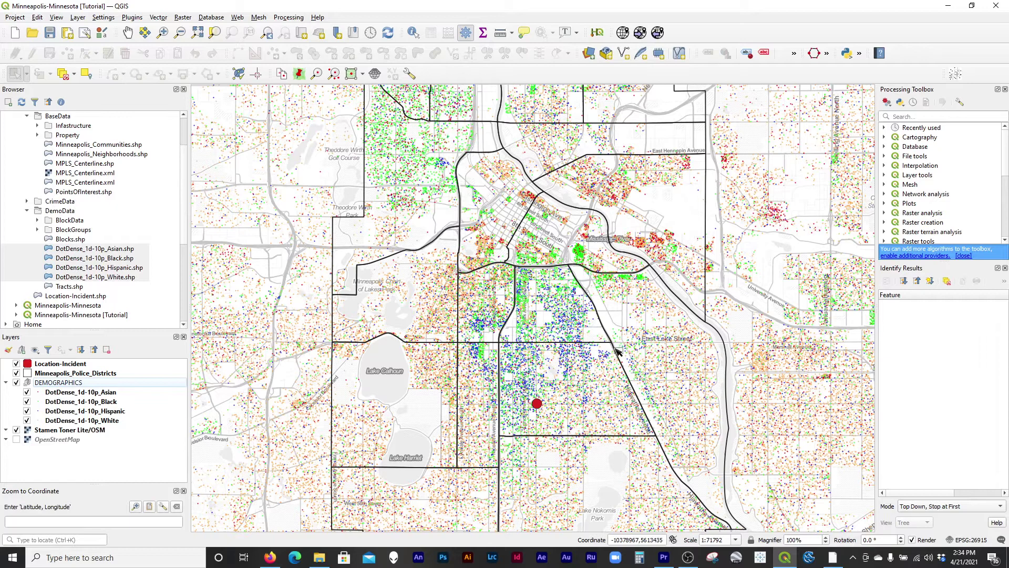
pyautogui.click(6, 383)
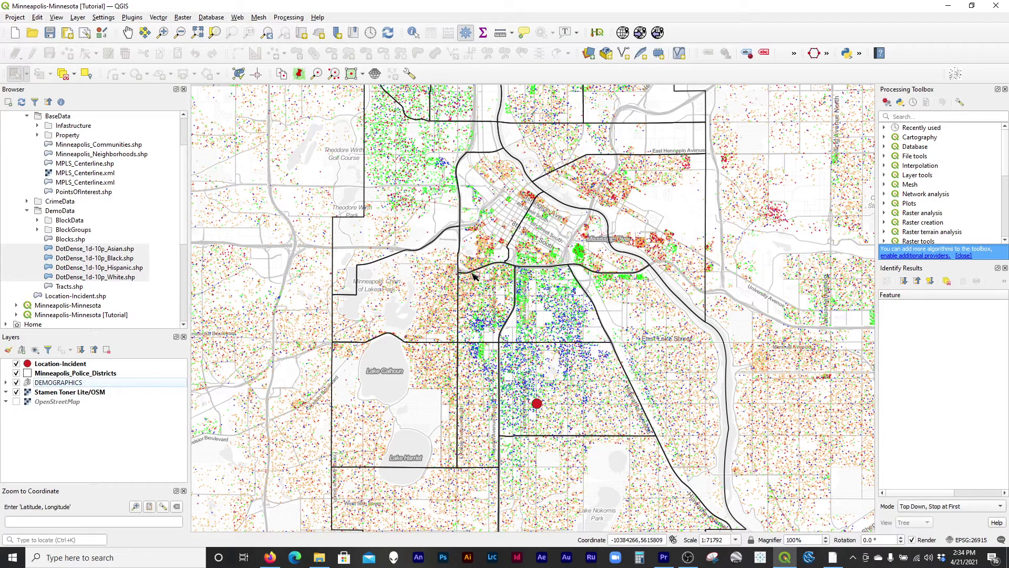
pyautogui.click(15, 17)
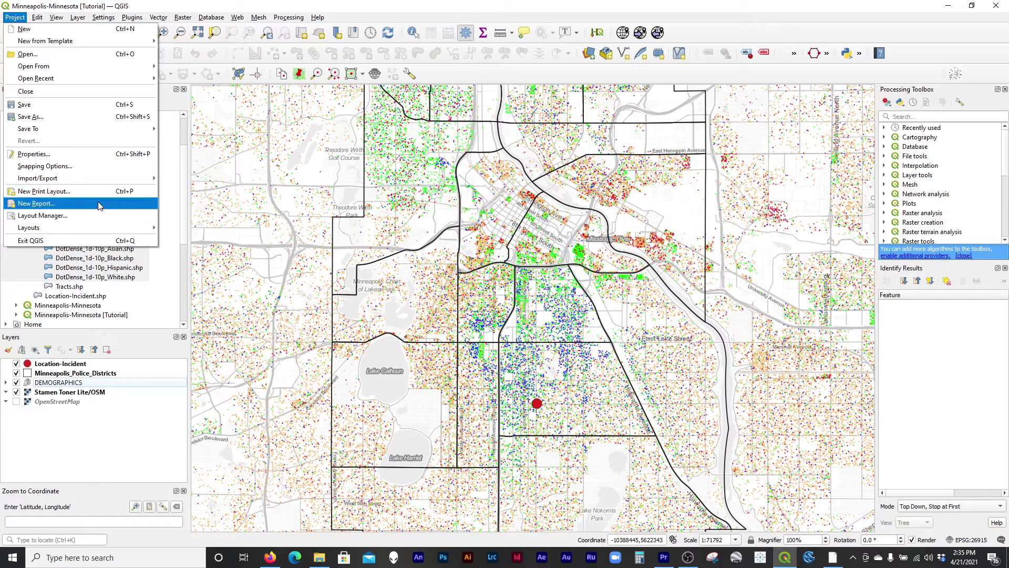
# Duplicate the Context Map layout in Layout Manager as a new layout named 'Dot Density'.
pyautogui.click(55, 220)
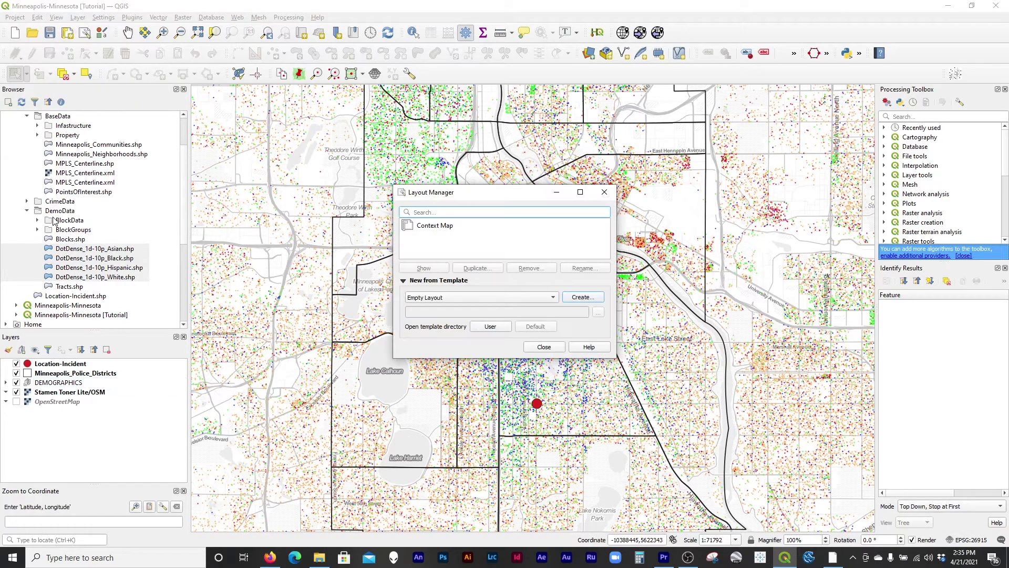
pyautogui.click(435, 227)
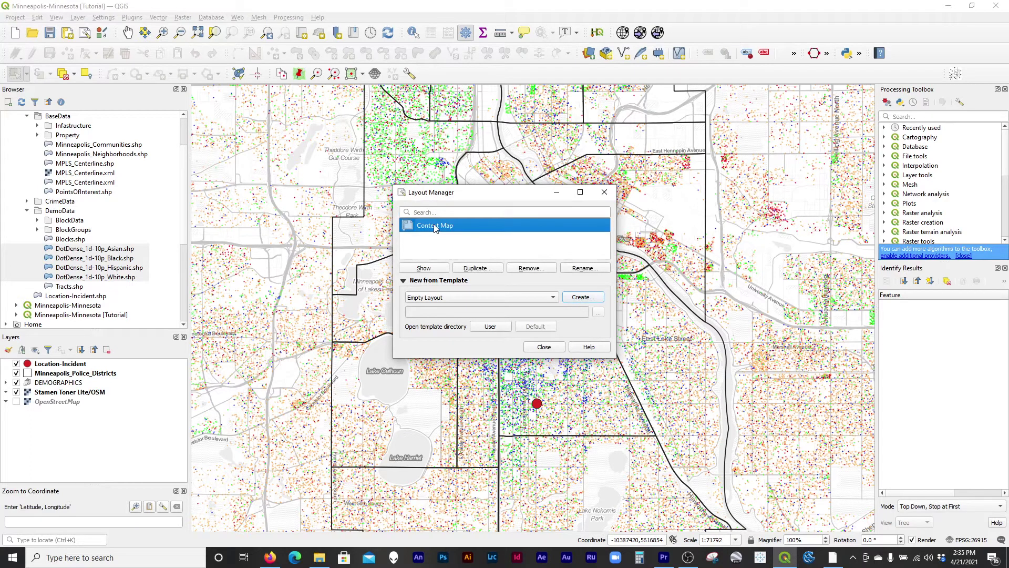
pyautogui.click(479, 268)
pyautogui.write('Dot Density')
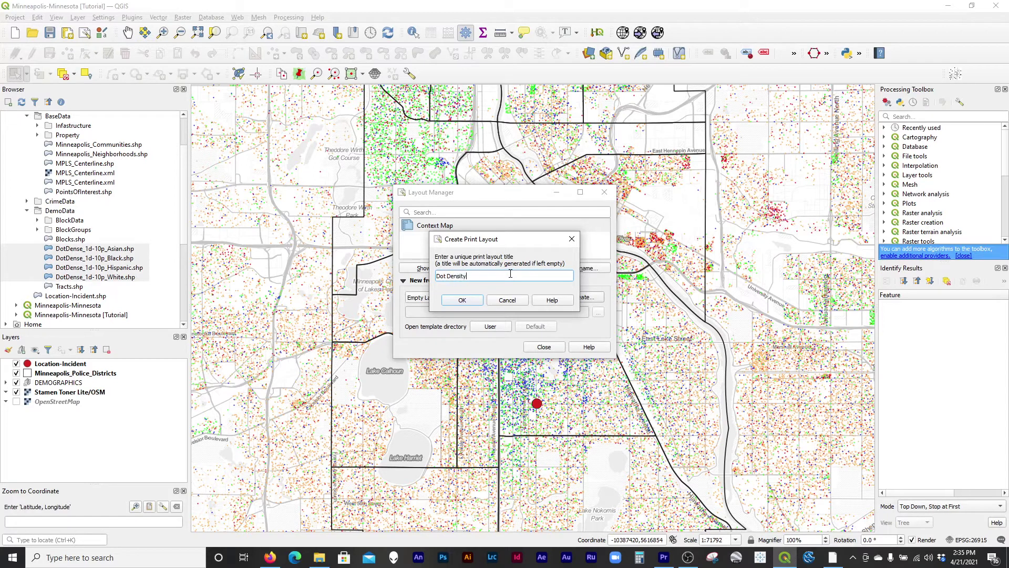
pyautogui.click(462, 300)
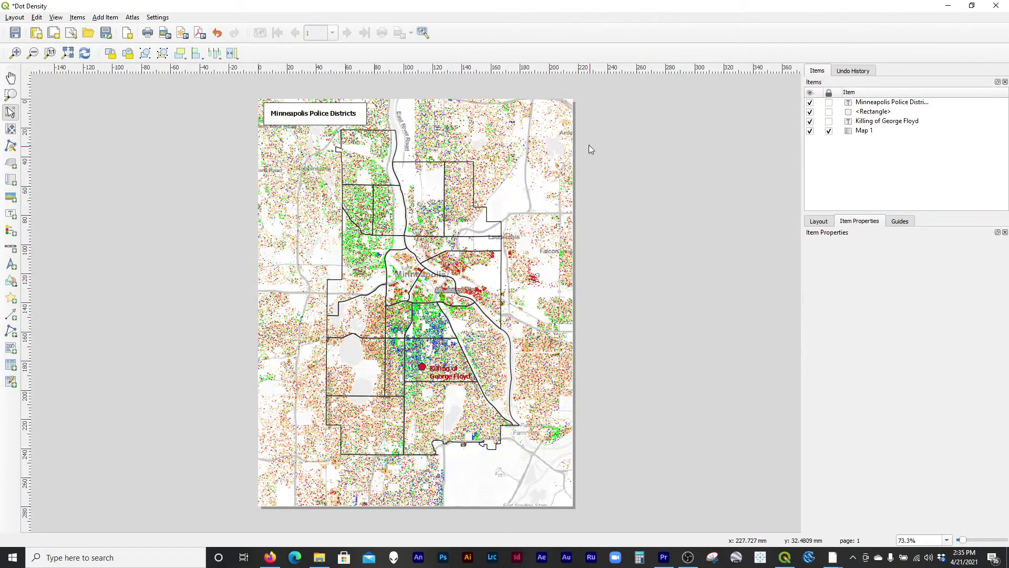
# Maximize the layout window and change the title label to 'Population by Race, Dot Density'.
pyautogui.moveTo(485, 13); pyautogui.dragTo(555, 20)
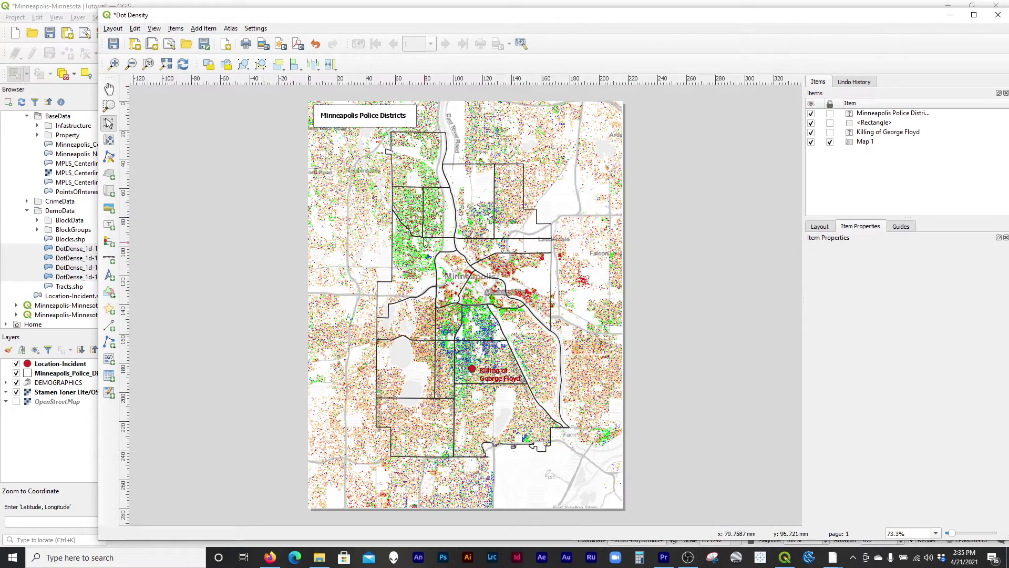
pyautogui.moveTo(322, 25); pyautogui.dragTo(262, 23)
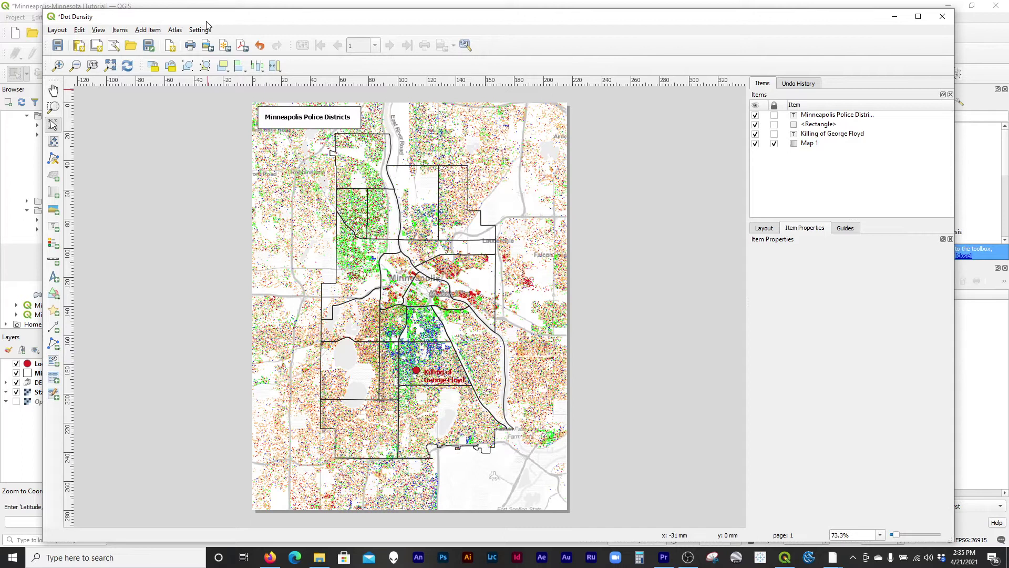
pyautogui.moveTo(203, 19)
pyautogui.mouseDown()
pyautogui.moveTo(235, 27)
pyautogui.moveTo(191, 20)
pyautogui.mouseUp()
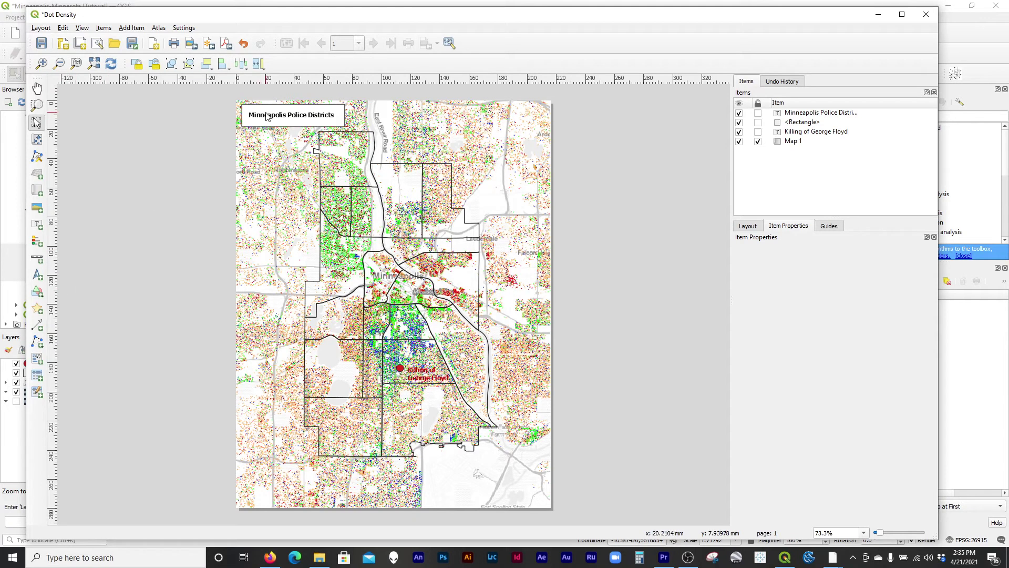
pyautogui.click(295, 115)
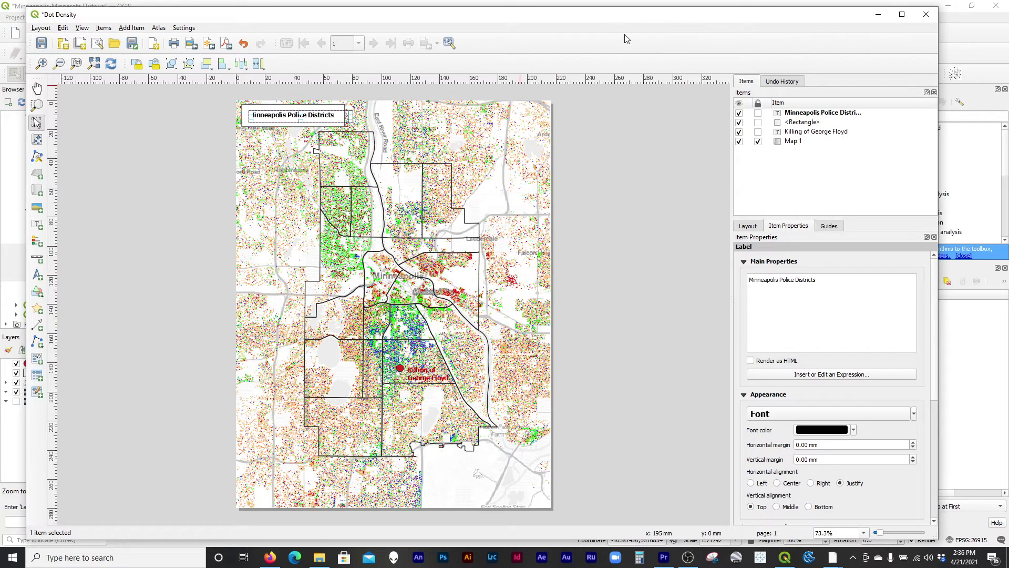
pyautogui.moveTo(615, 23); pyautogui.dragTo(615, 20)
pyautogui.doubleClick(614, 16)
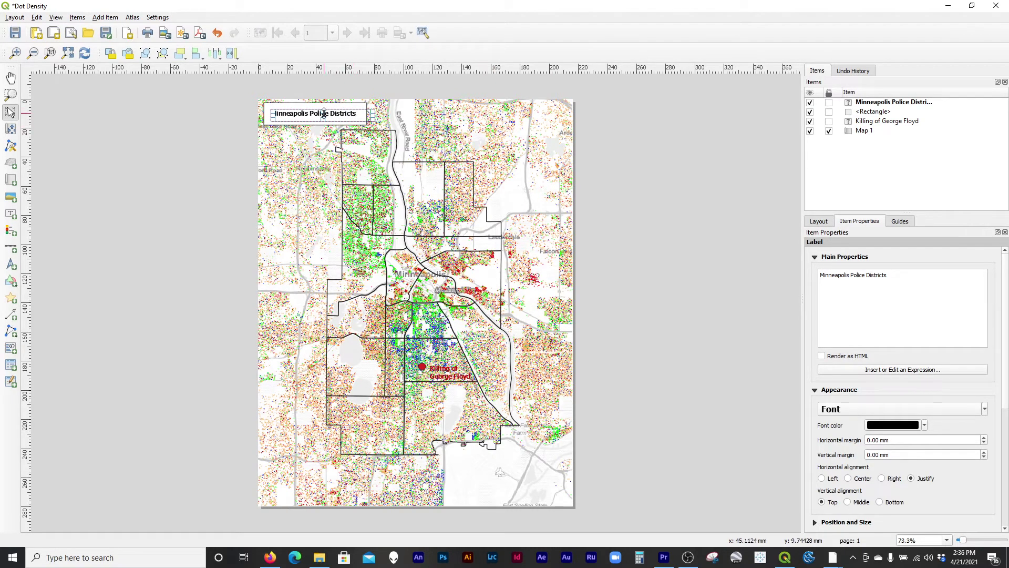
pyautogui.moveTo(916, 276); pyautogui.dragTo(785, 276)
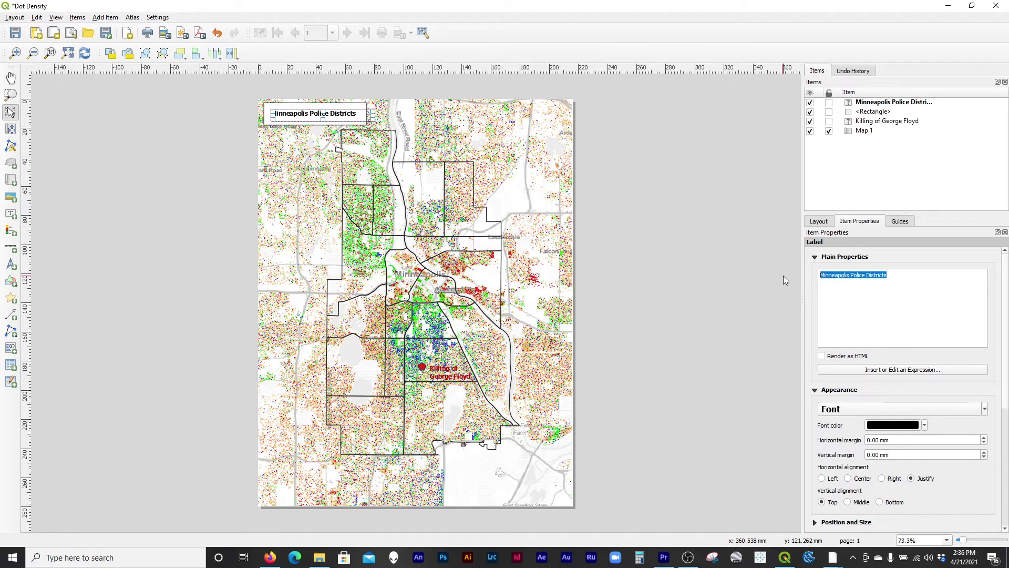
pyautogui.write('Population')
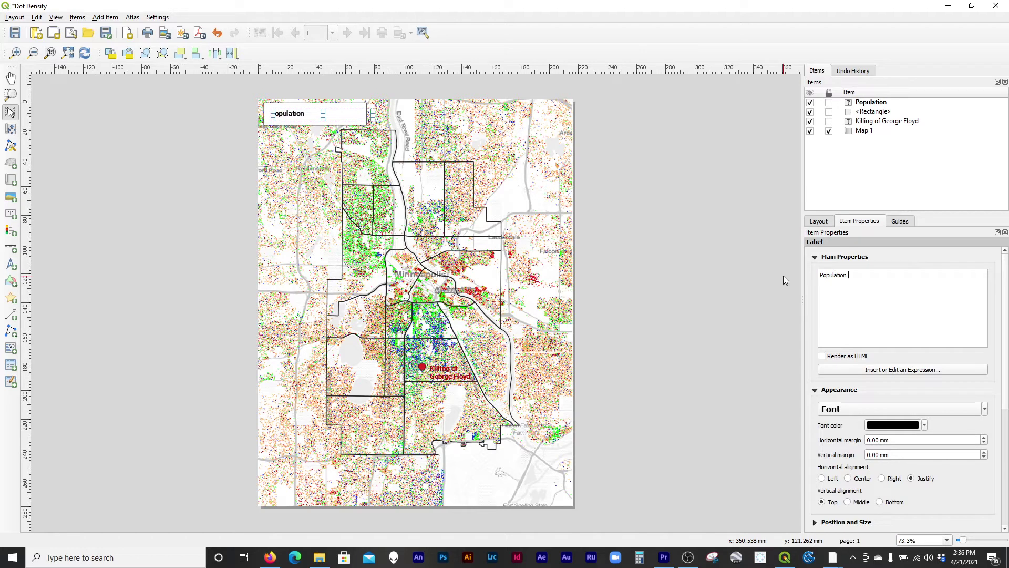
pyautogui.write(' by Race, Dot Den')
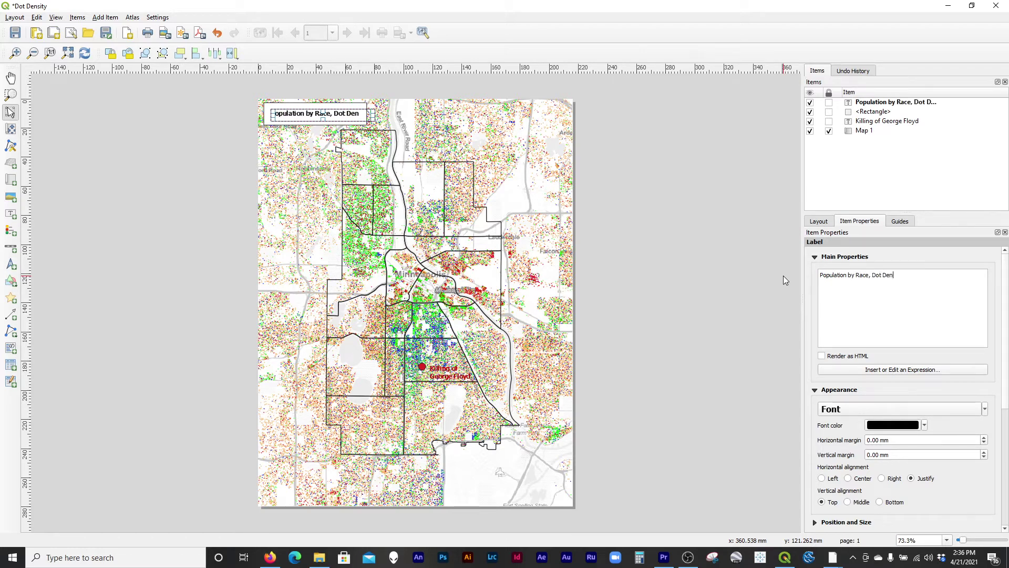
pyautogui.write('sity')
# Widen the title's white background box to fit the new heading.
pyautogui.click(705, 190)
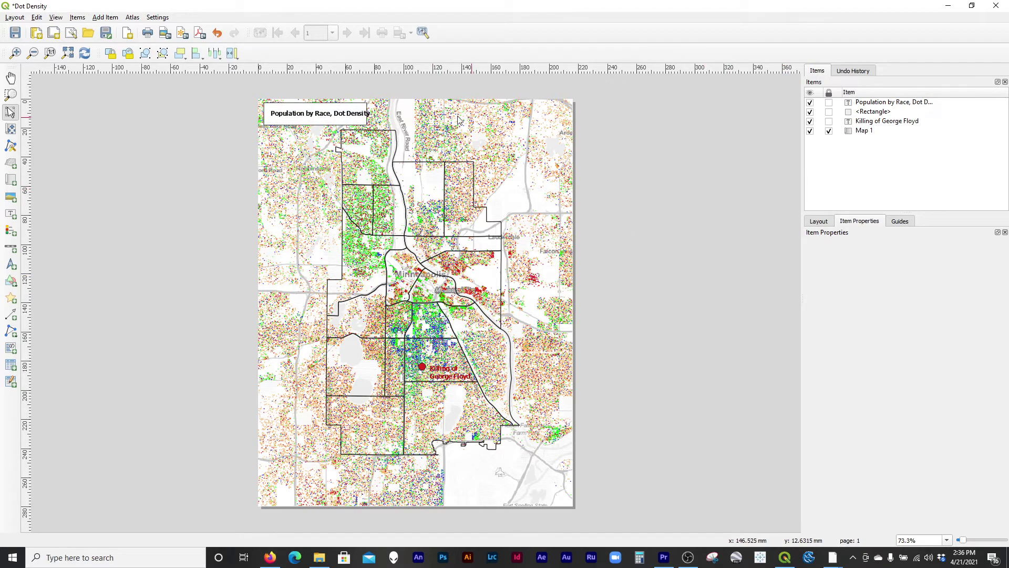
pyautogui.click(348, 112)
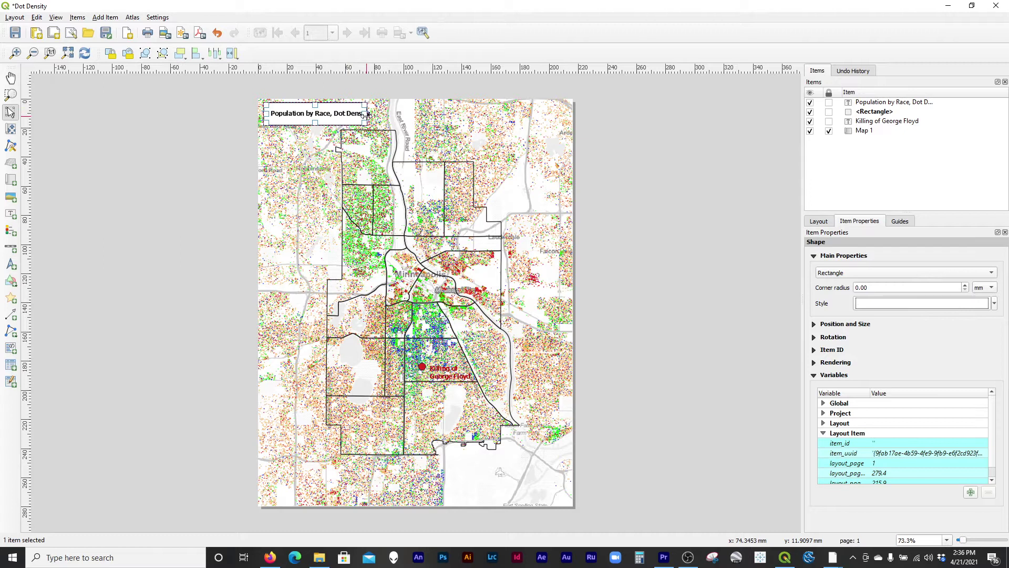
pyautogui.moveTo(367, 114); pyautogui.dragTo(378, 114)
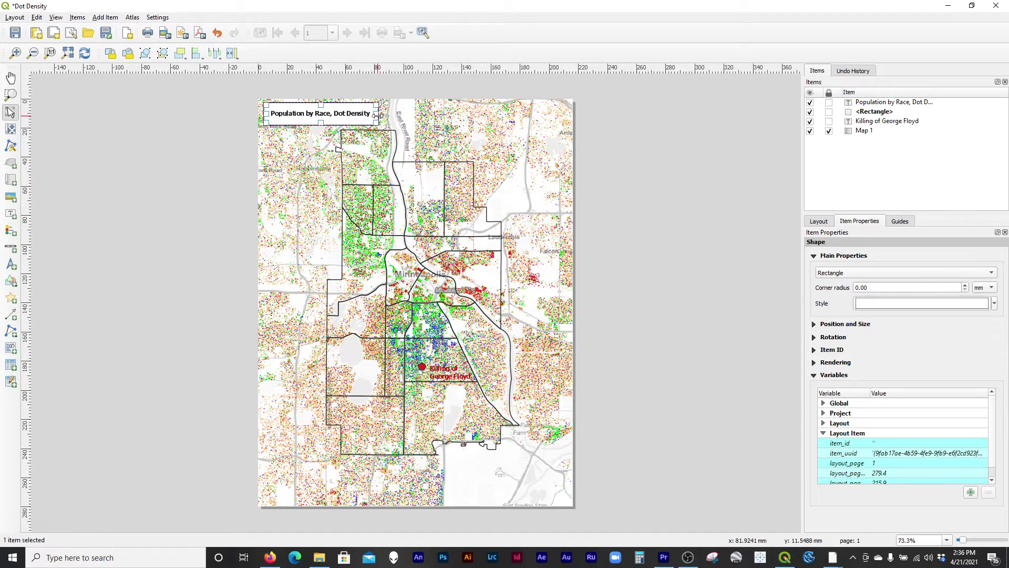
pyautogui.click(691, 193)
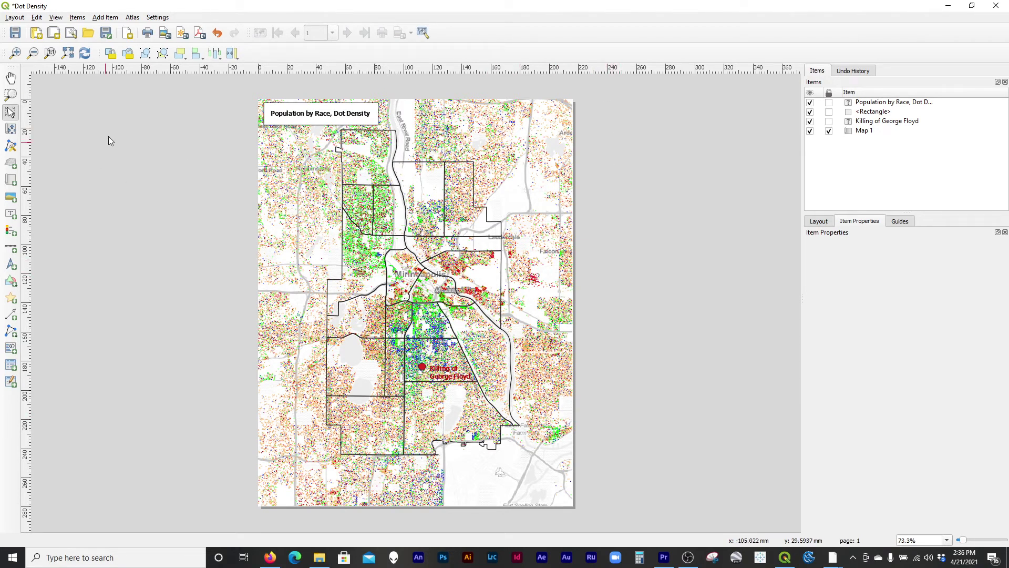
# Change the 'Killing of George Floyd' label's font colour from red to black.
pyautogui.click(11, 78)
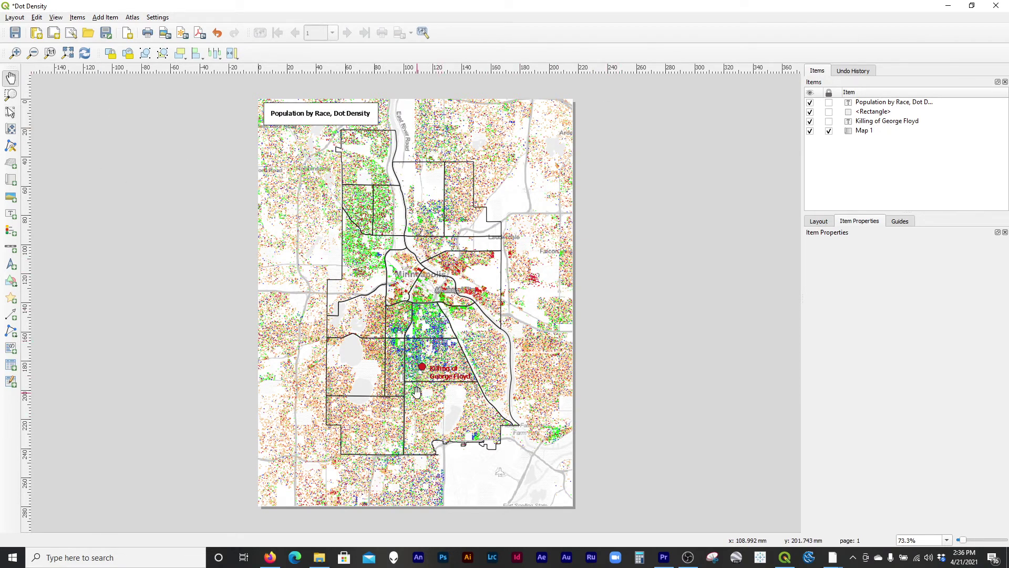
pyautogui.scroll(1, 419, 392)
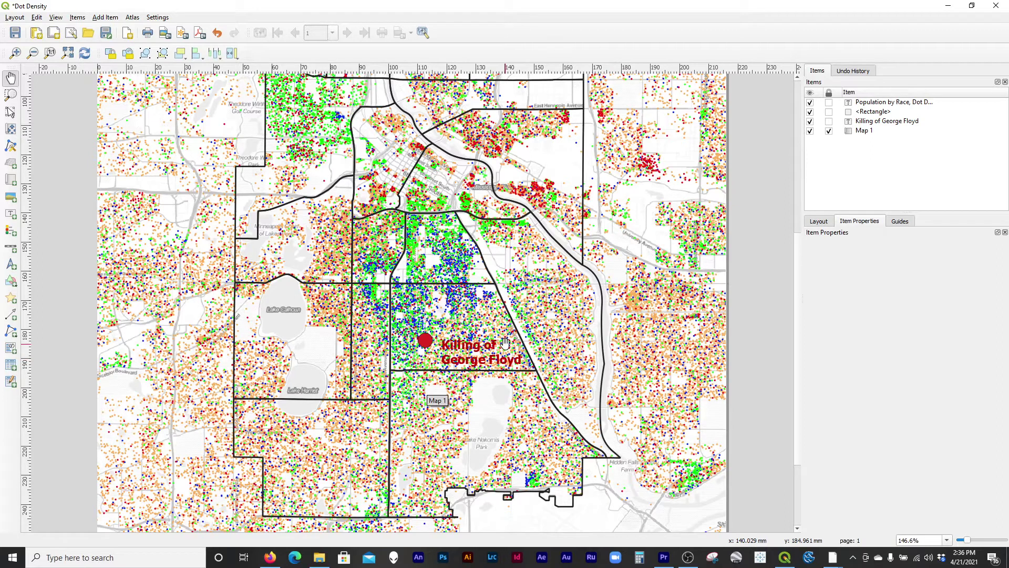
pyautogui.scroll(-2, 526, 407)
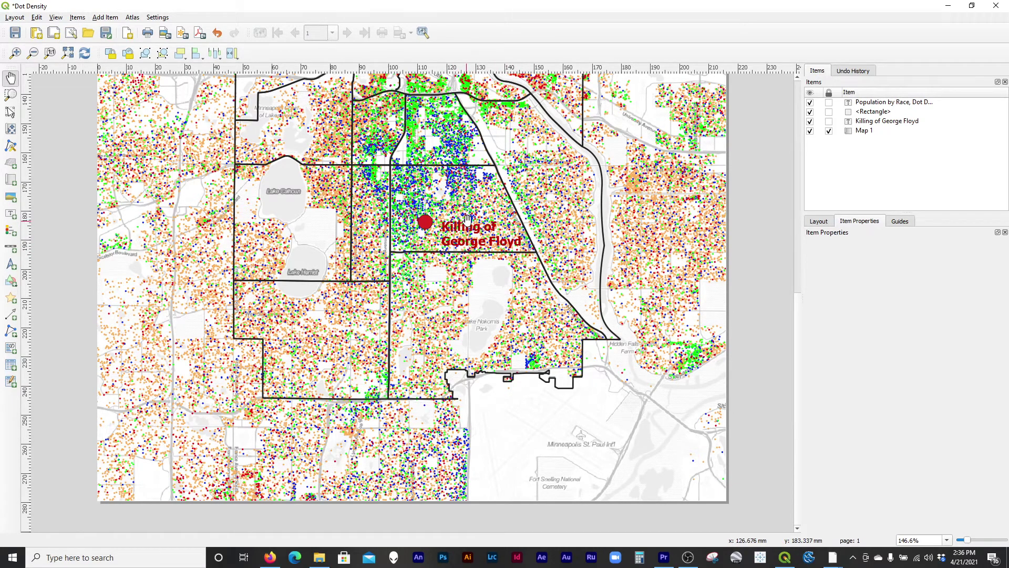
pyautogui.moveTo(497, 238); pyautogui.dragTo(499, 284)
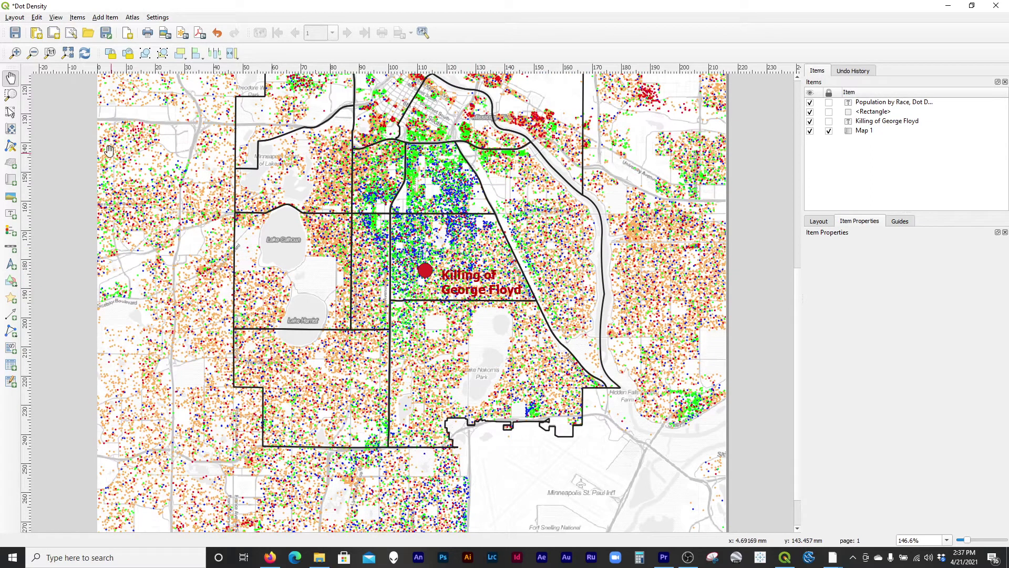
pyautogui.click(11, 112)
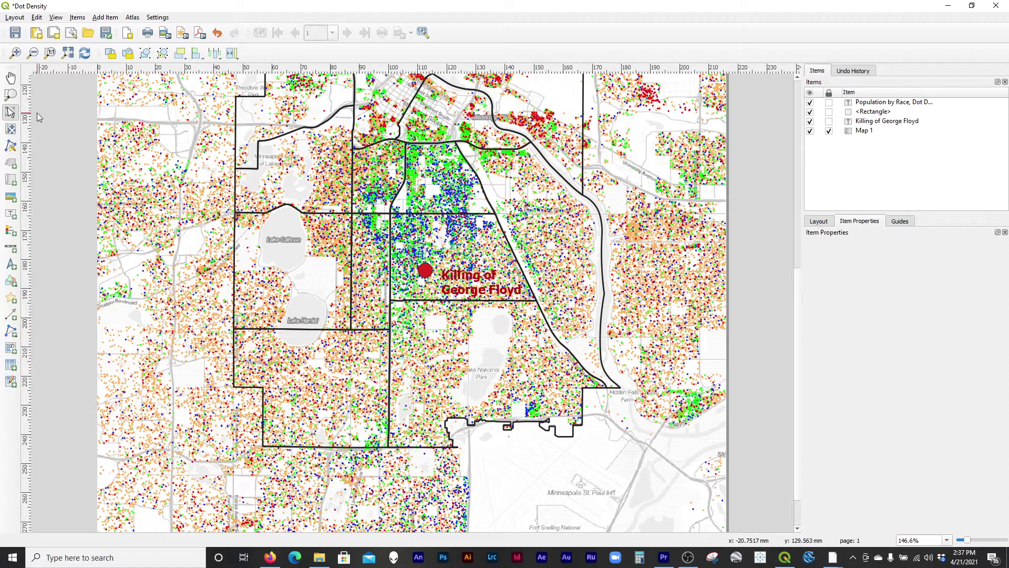
pyautogui.click(476, 293)
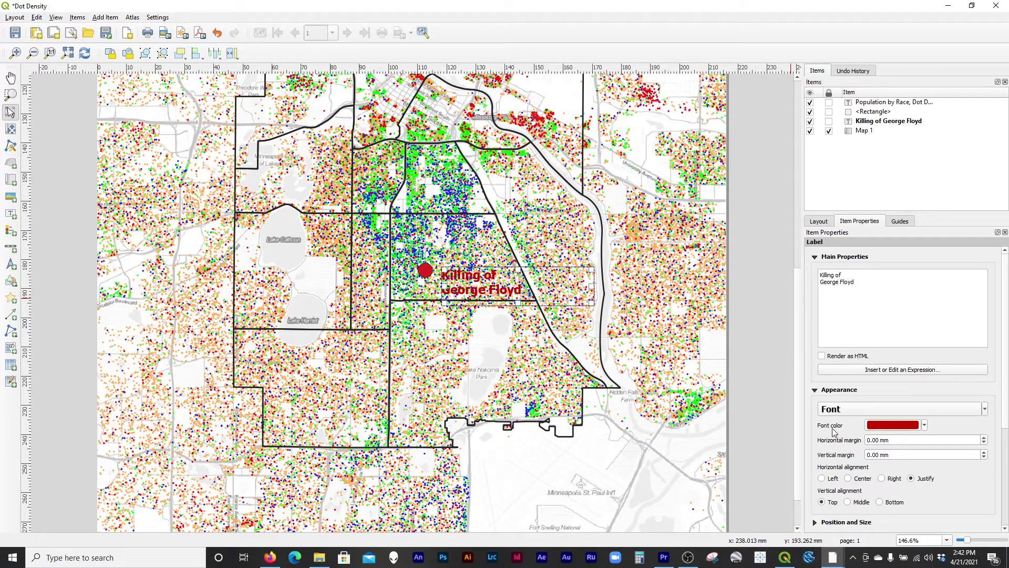
pyautogui.click(896, 430)
pyautogui.moveTo(854, 429); pyautogui.dragTo(812, 431)
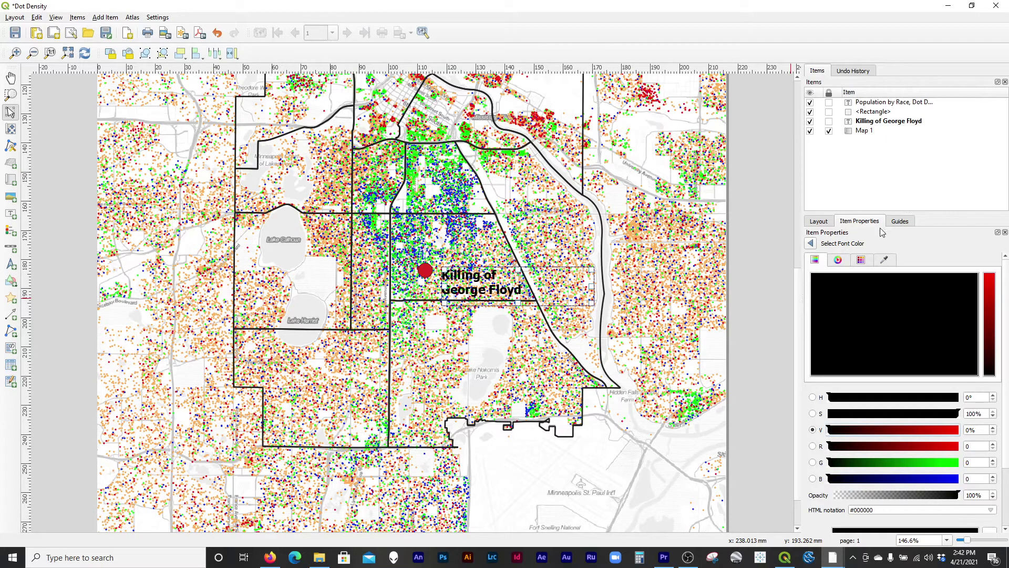
# Narrow the 'Killing of George Floyd' label box.
pyautogui.scroll(-3, 999, 316)
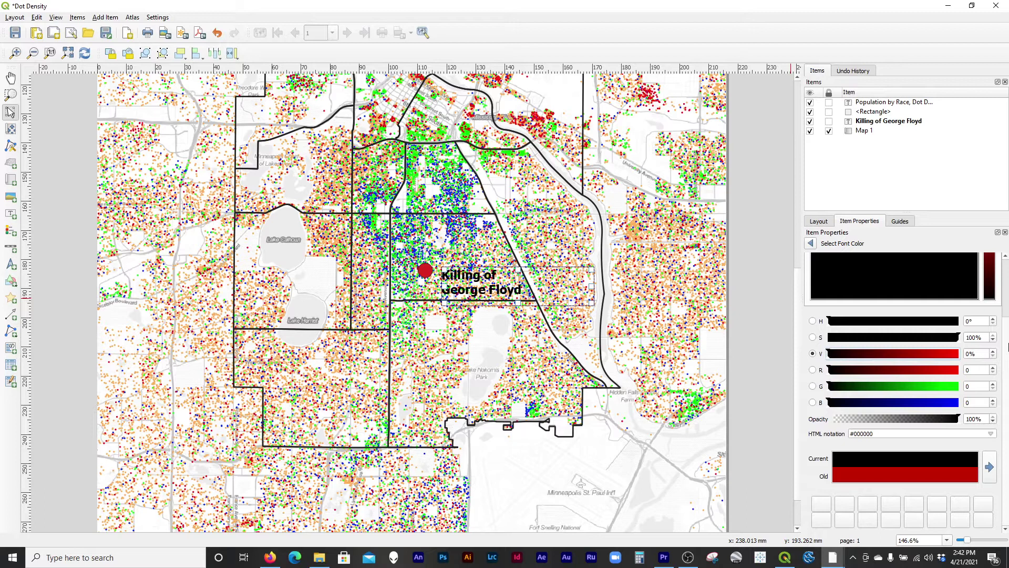
pyautogui.scroll(3, 1008, 347)
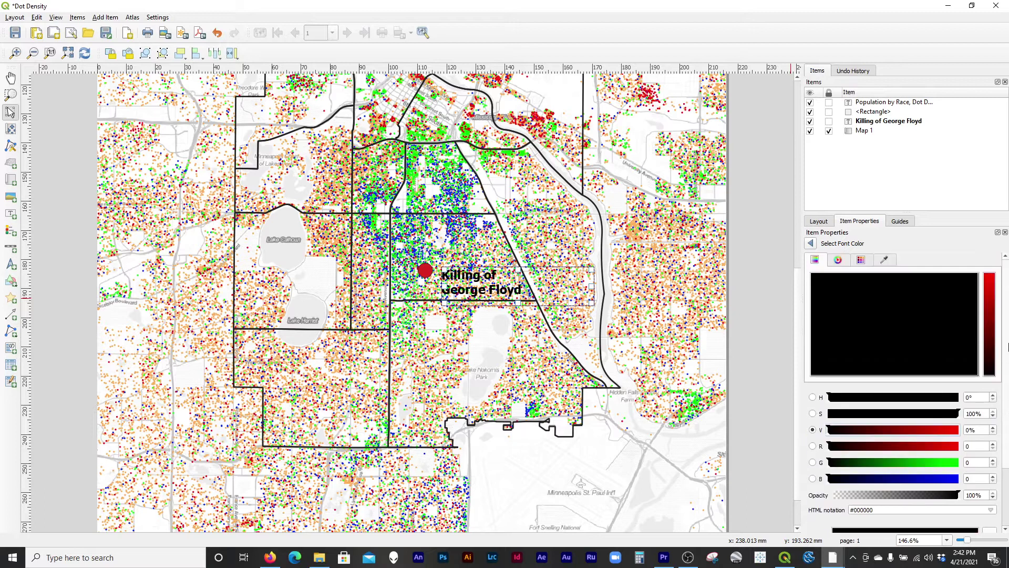
pyautogui.click(811, 244)
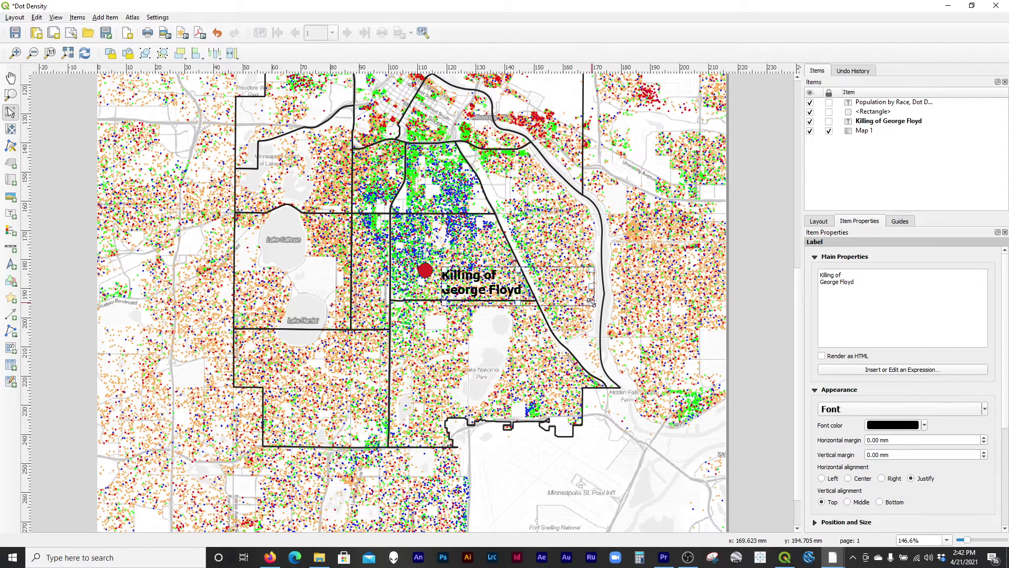
pyautogui.moveTo(591, 302); pyautogui.dragTo(529, 298)
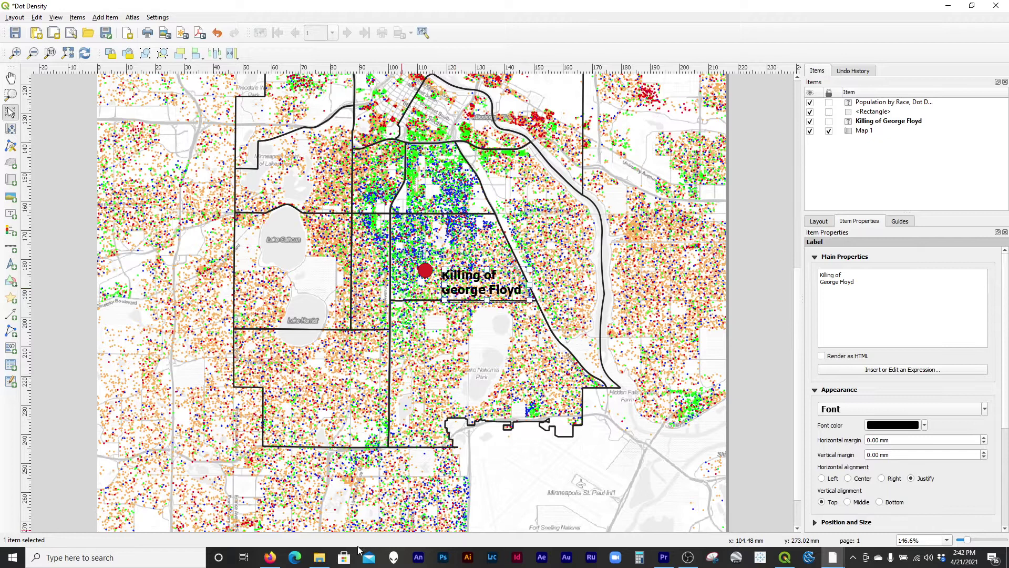
pyautogui.click(746, 287)
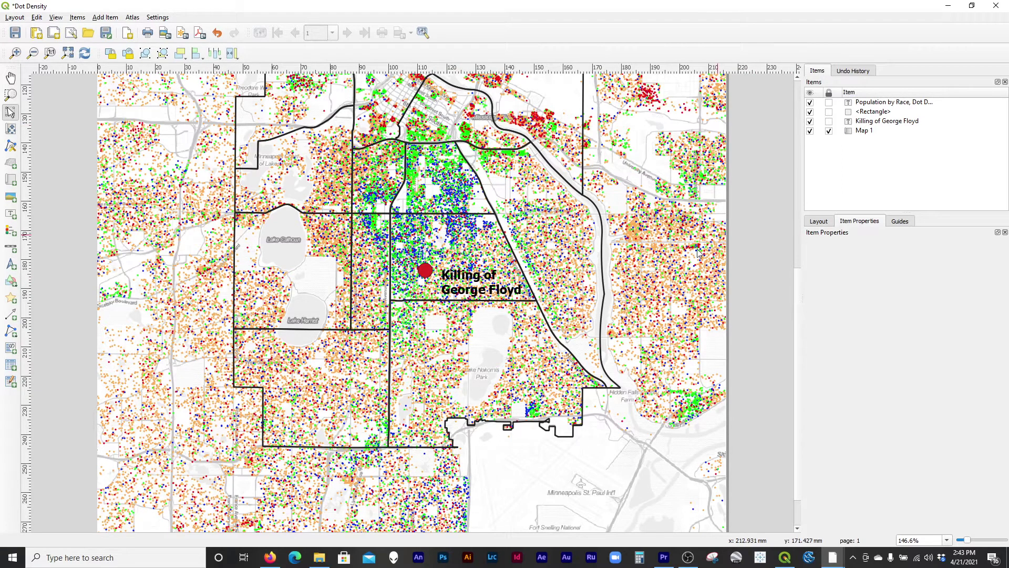
pyautogui.scroll(-1, 419, 358)
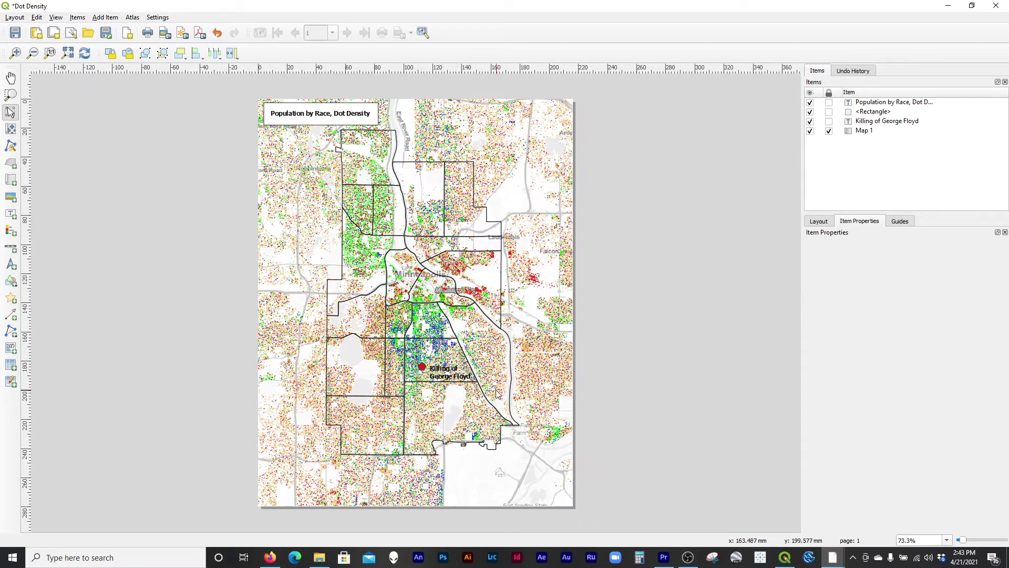
# Paste a copy of the title's background box at the lower-right page bottom and make it taller.
pyautogui.click(376, 108)
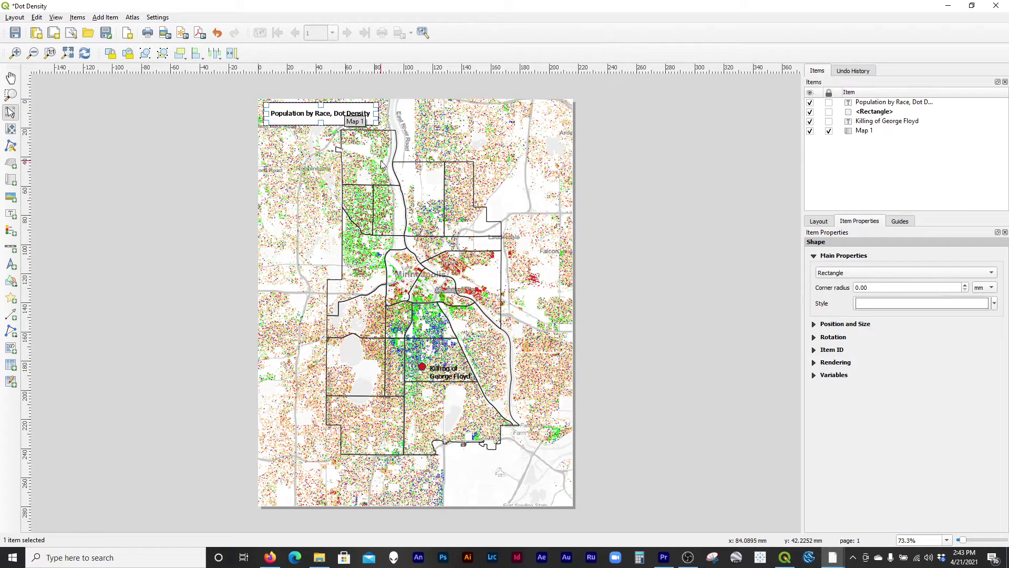
pyautogui.hotkey('ctrl', 'v')
pyautogui.moveTo(448, 179); pyautogui.dragTo(518, 491)
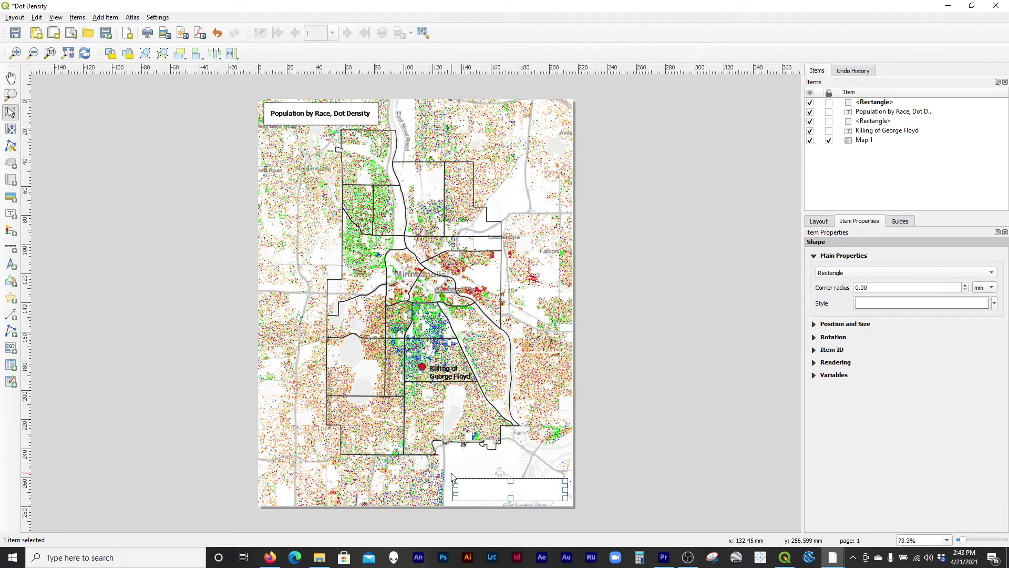
pyautogui.moveTo(457, 481); pyautogui.dragTo(457, 451)
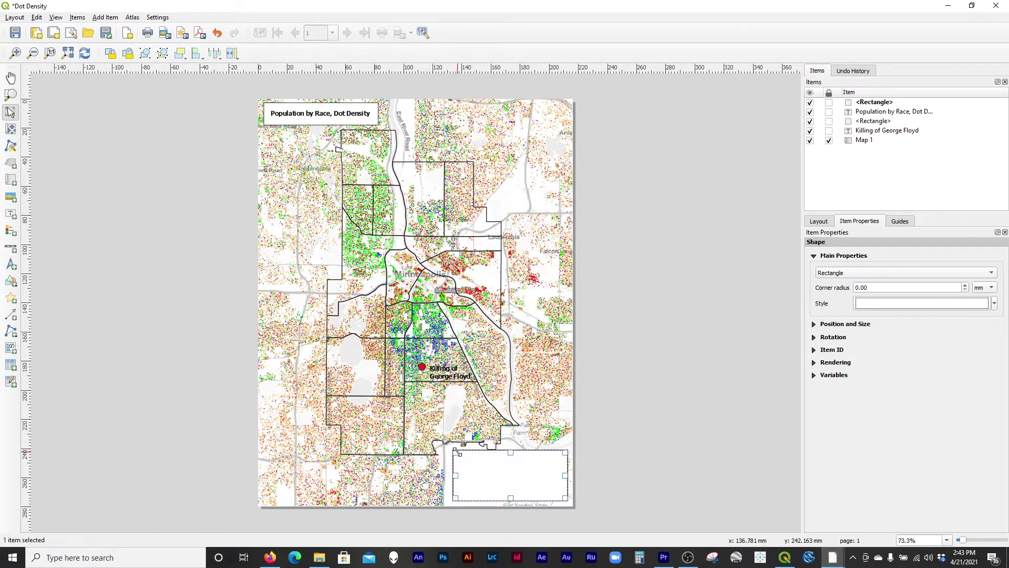
pyautogui.click(638, 459)
pyautogui.scroll(1, 500, 520)
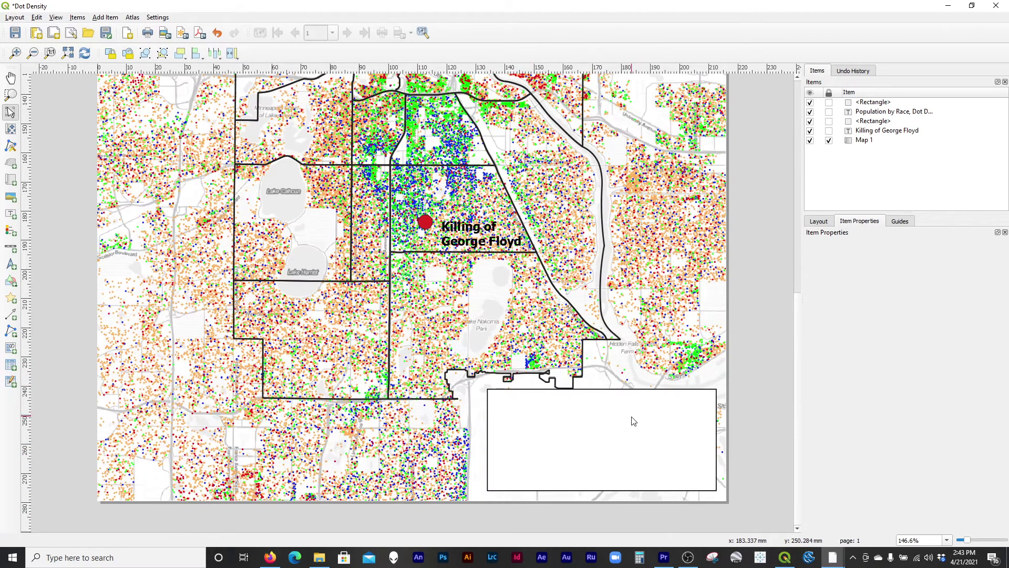
pyautogui.click(11, 283)
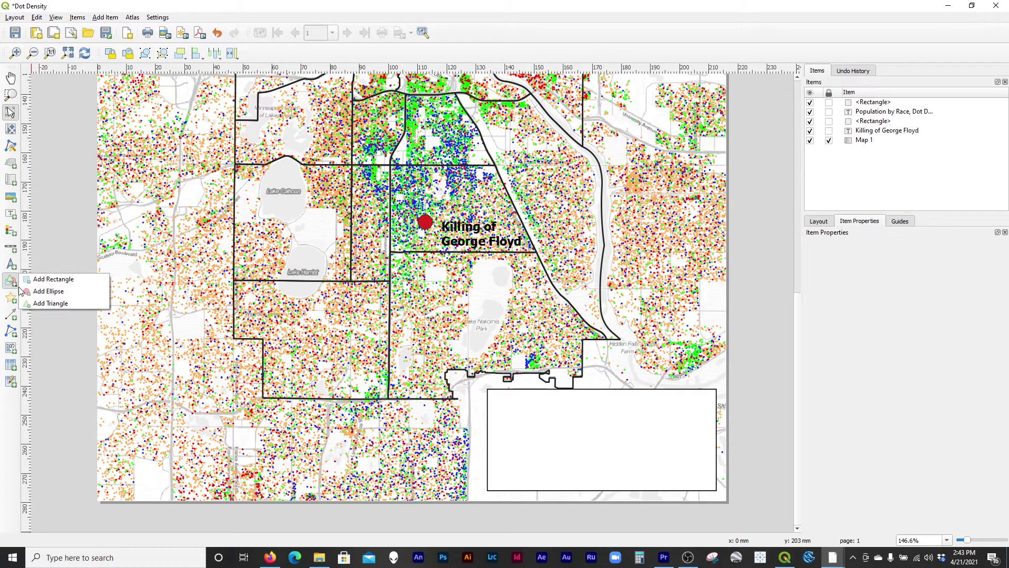
# Draw a small circle inside the legend box with yellow-orange fill #ffc83c.
pyautogui.click(28, 292)
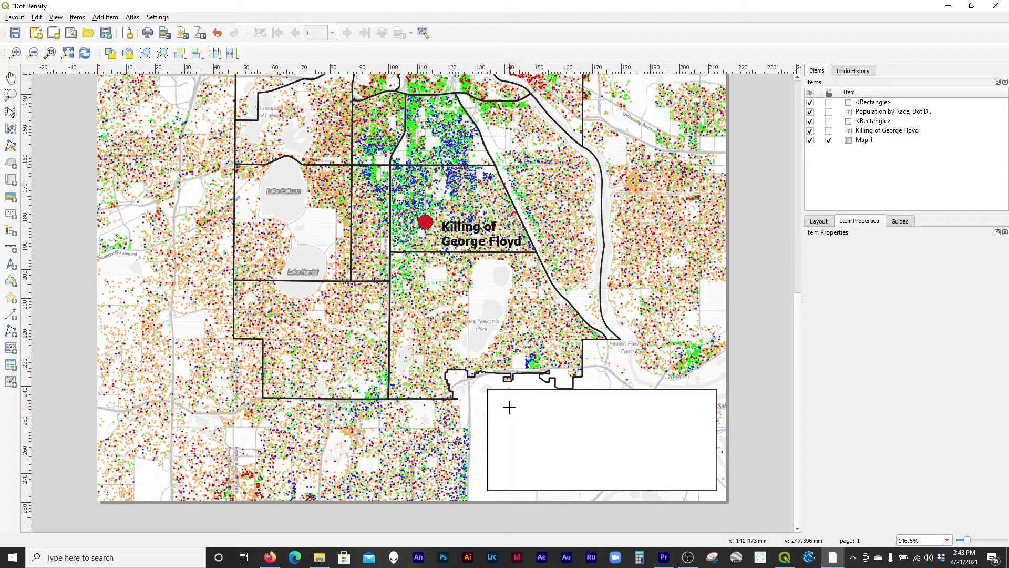
pyautogui.moveTo(509, 409)
pyautogui.mouseDown()
pyautogui.moveTo(572, 482)
pyautogui.moveTo(573, 462)
pyautogui.moveTo(519, 414)
pyautogui.mouseUp()
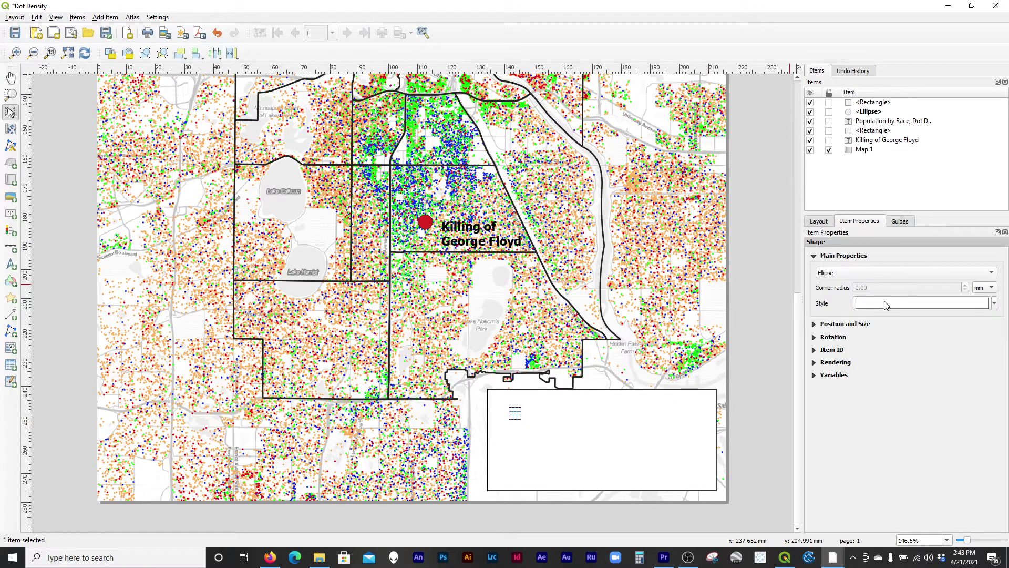
pyautogui.click(888, 303)
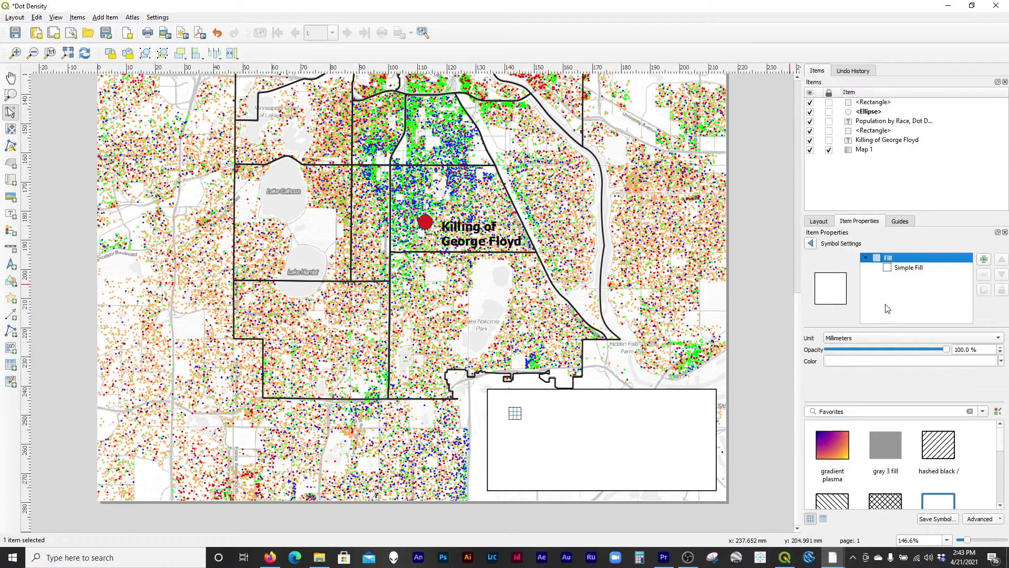
pyautogui.click(909, 268)
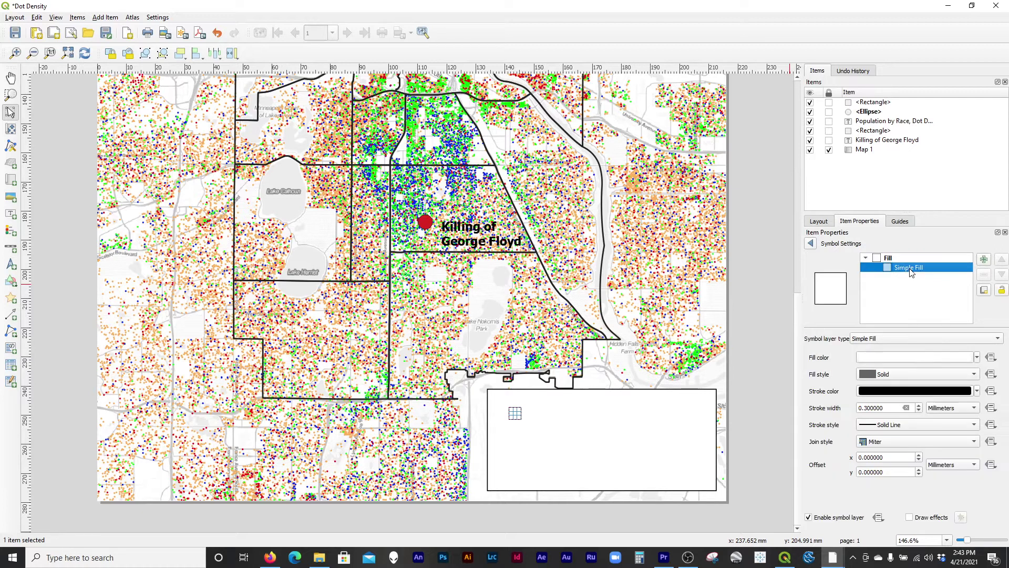
pyautogui.click(894, 358)
pyautogui.moveTo(884, 361); pyautogui.dragTo(949, 362)
pyautogui.moveTo(938, 412); pyautogui.dragTo(928, 414)
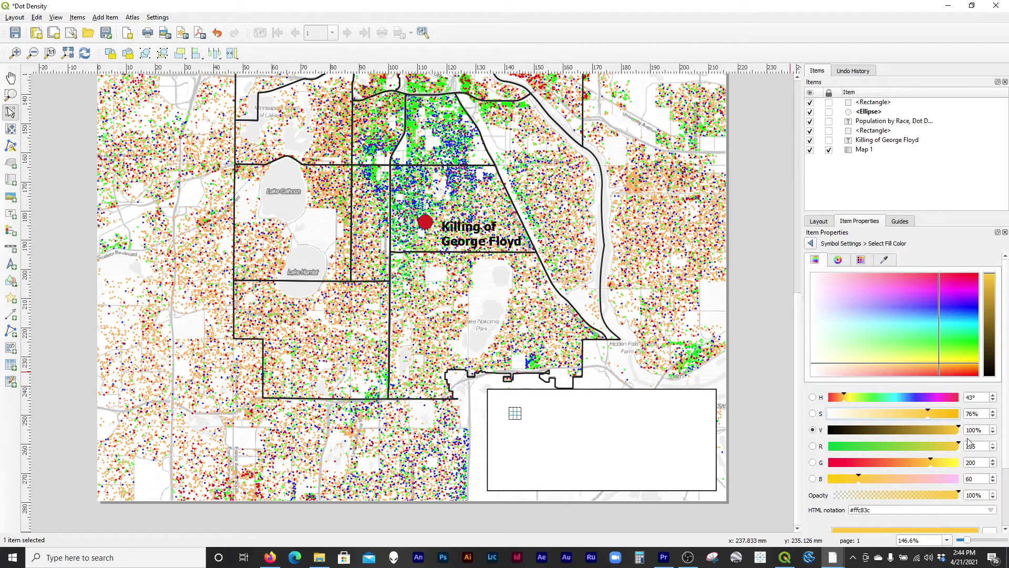
# Stack the ellipse above the rectangle in the Items panel so it stays visible.
pyautogui.click(566, 436)
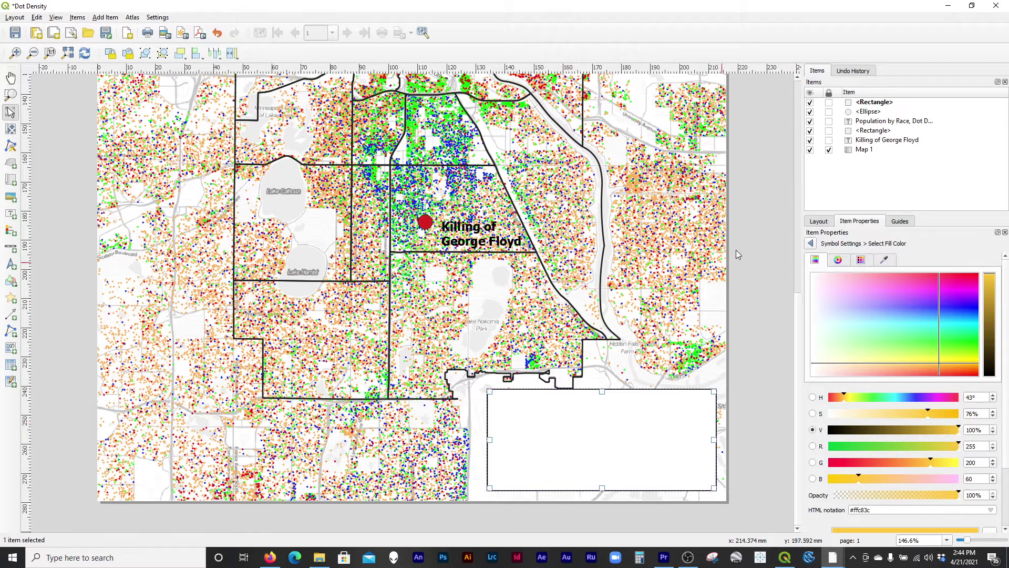
pyautogui.click(870, 112)
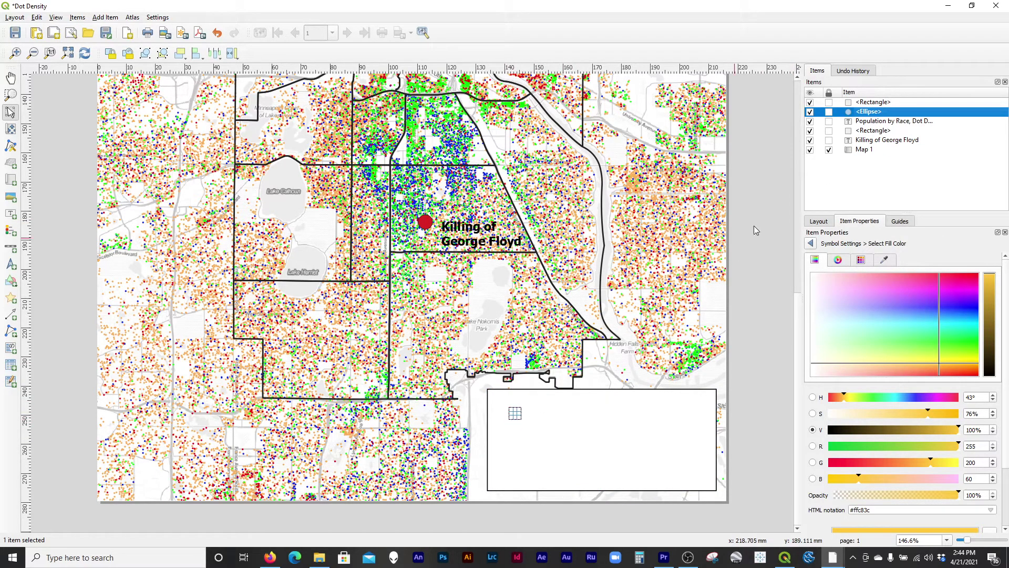
pyautogui.moveTo(913, 116); pyautogui.dragTo(919, 102)
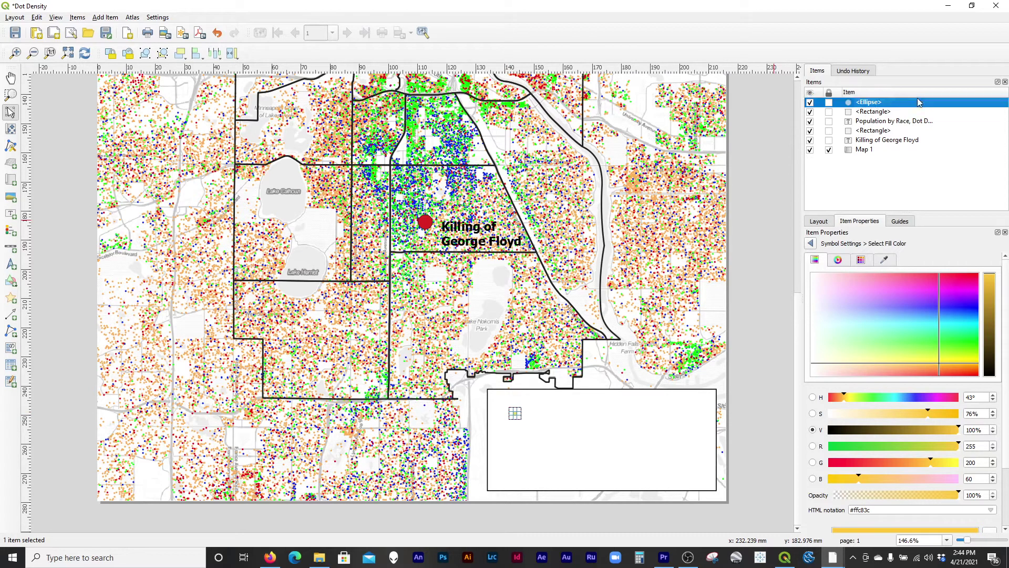
pyautogui.click(631, 434)
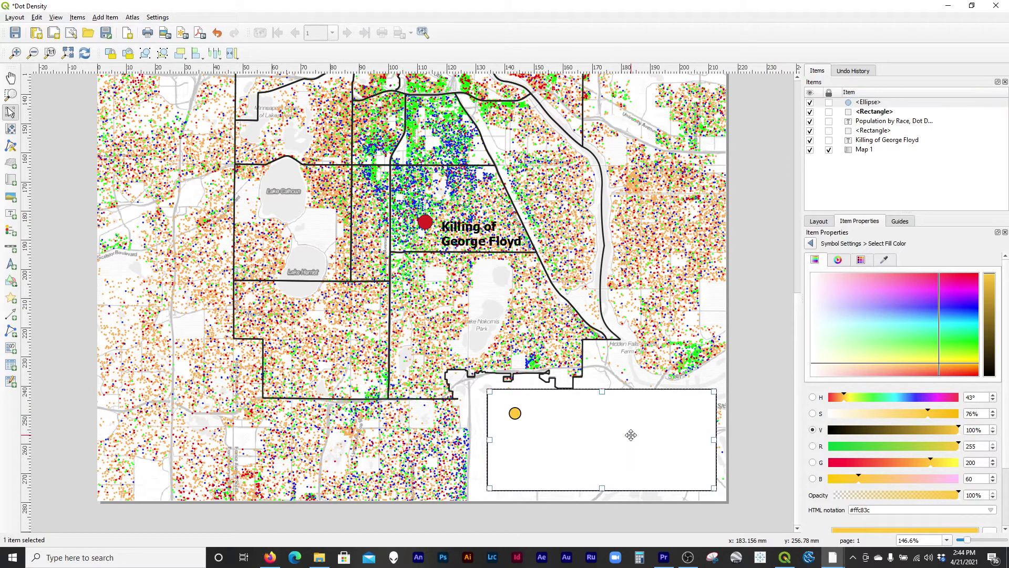
# Paste three copies of the yellow circle and arrange all four in a two-by-two grid.
pyautogui.click(515, 414)
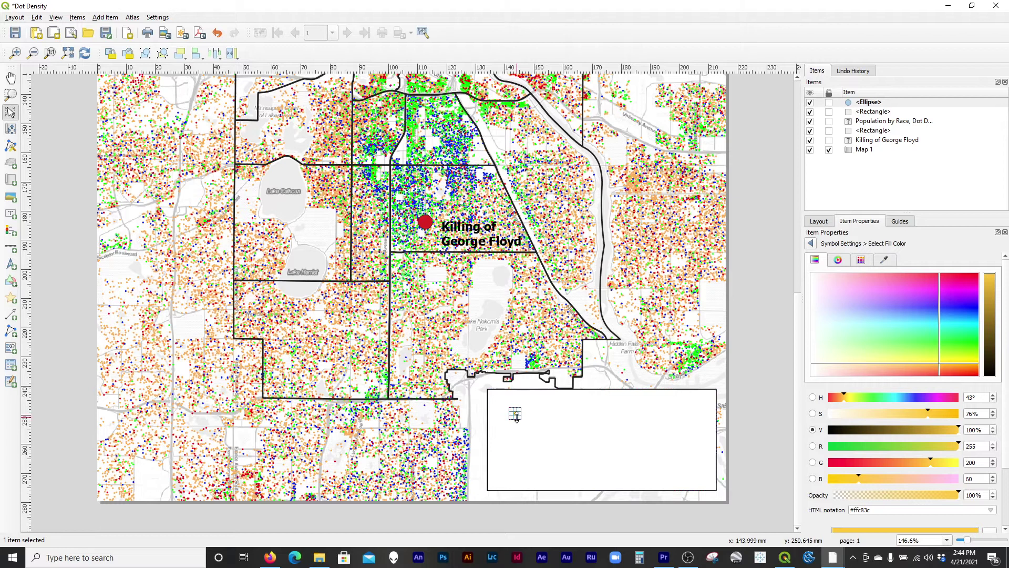
pyautogui.scroll(1, 651, 514)
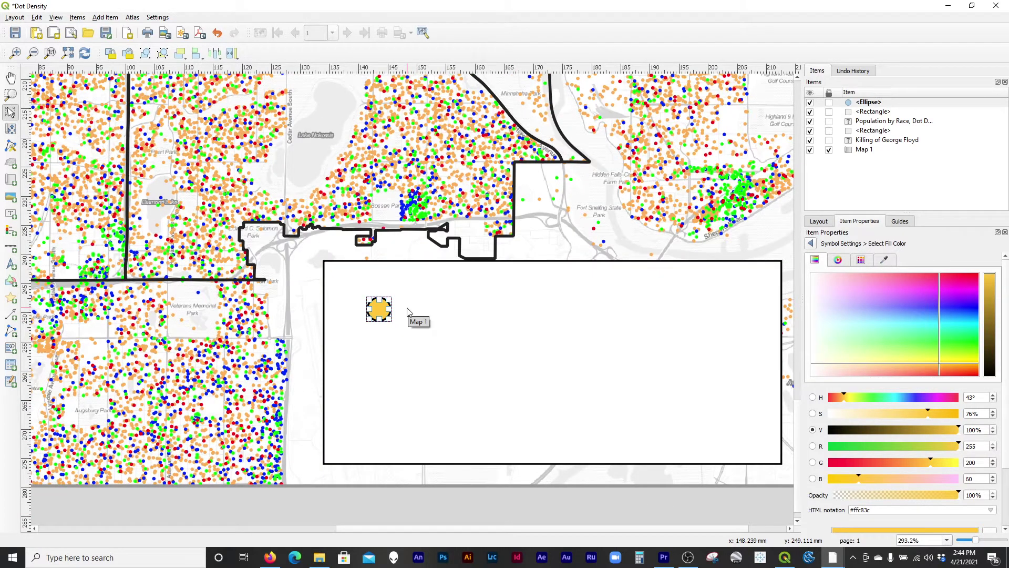
pyautogui.hotkey('ctrl', 'v')
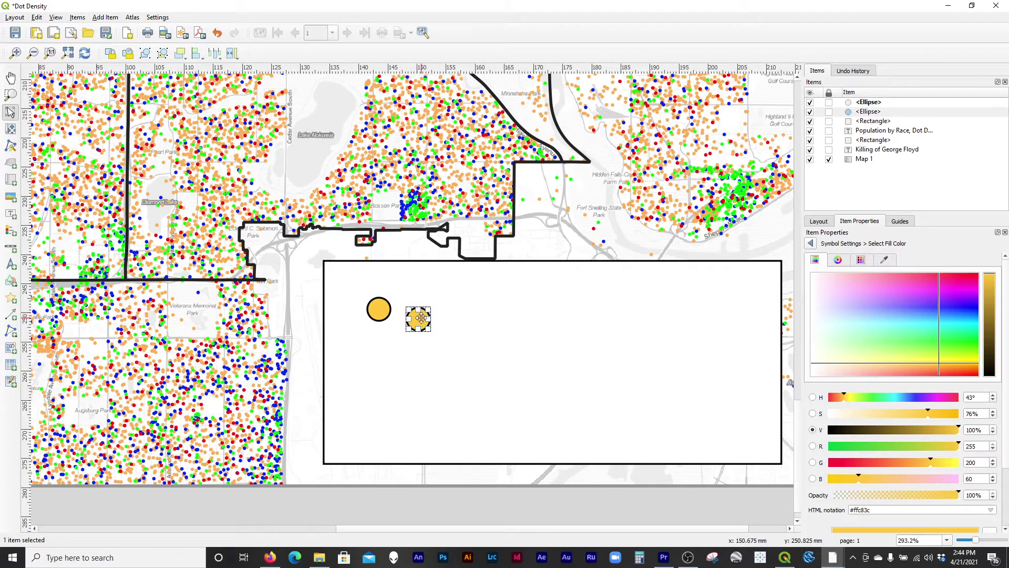
pyautogui.moveTo(421, 317); pyautogui.dragTo(380, 402)
pyautogui.hotkey('ctrl', 'v')
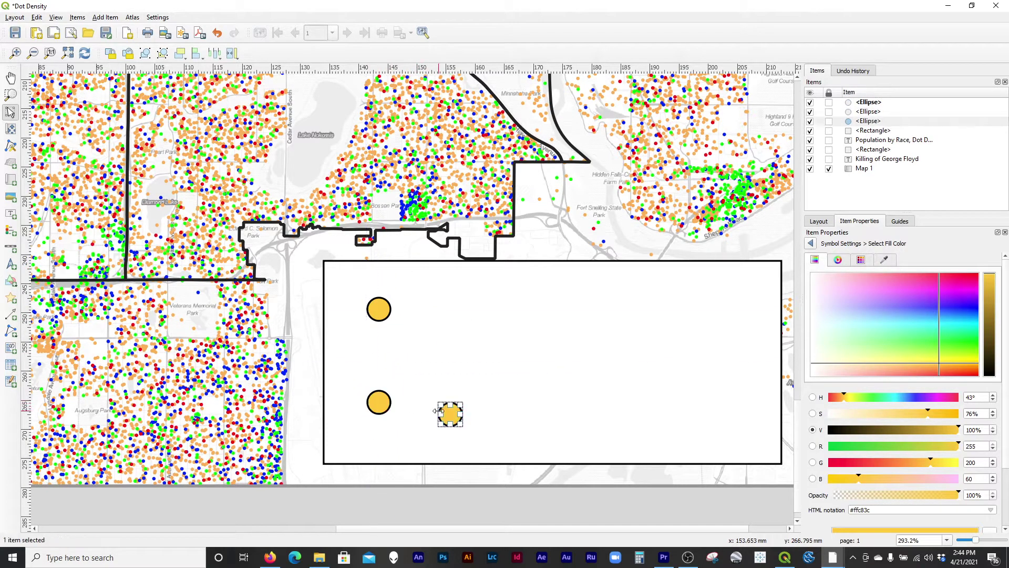
pyautogui.moveTo(450, 414); pyautogui.dragTo(583, 309)
pyautogui.hotkey('ctrl', 'v')
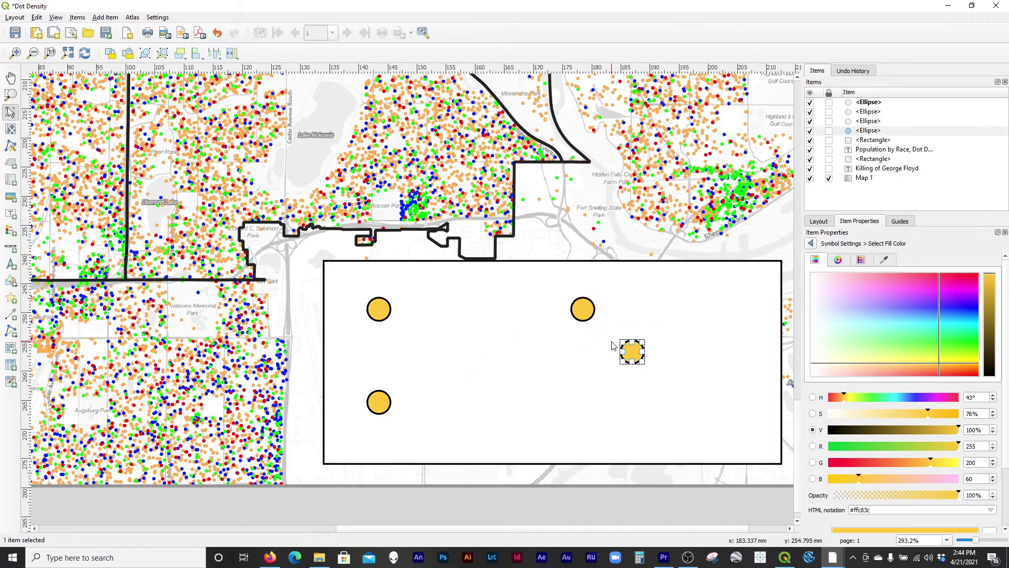
pyautogui.moveTo(634, 356); pyautogui.dragTo(585, 404)
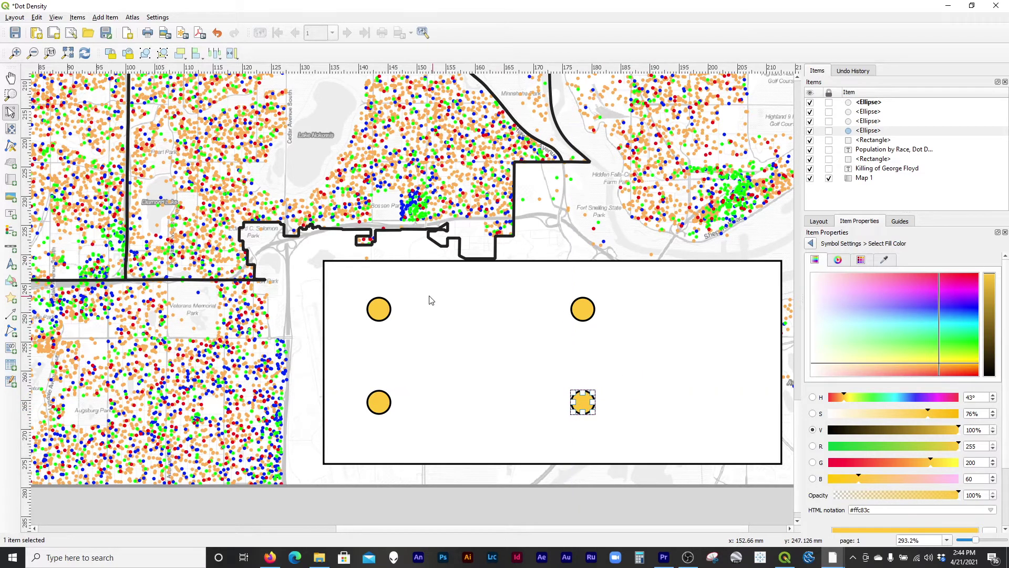
# Recolour the lower-left circle deep blue and the lower-right circle pink (#ff086b).
pyautogui.click(387, 409)
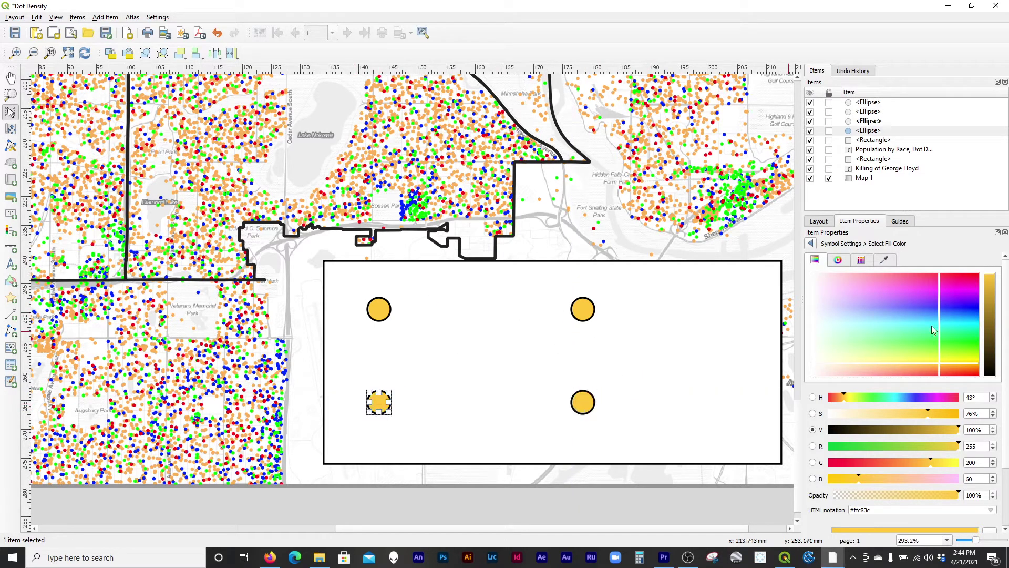
pyautogui.moveTo(979, 318); pyautogui.dragTo(970, 342)
pyautogui.click(584, 309)
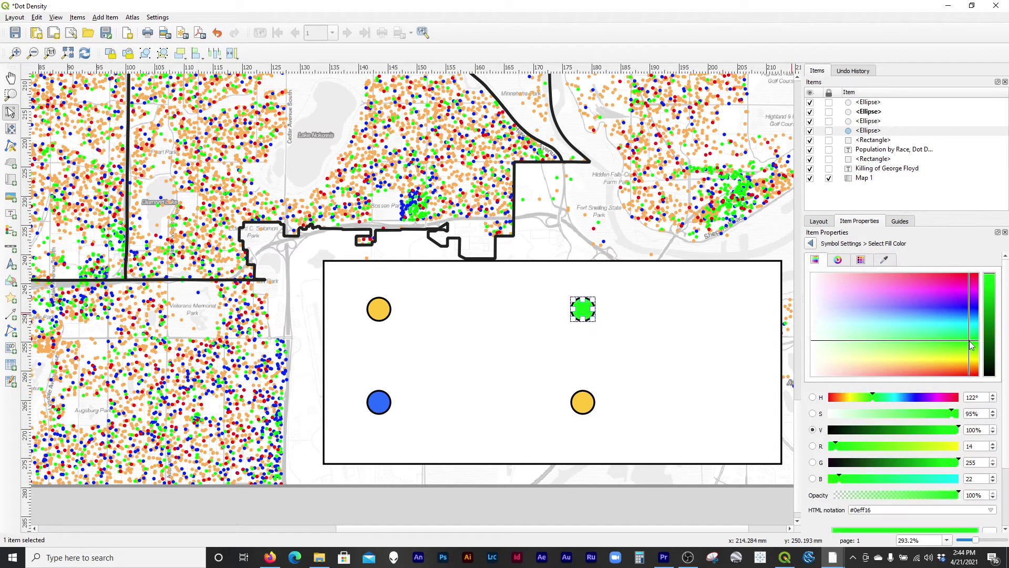
pyautogui.click(582, 403)
pyautogui.moveTo(973, 293); pyautogui.dragTo(973, 279)
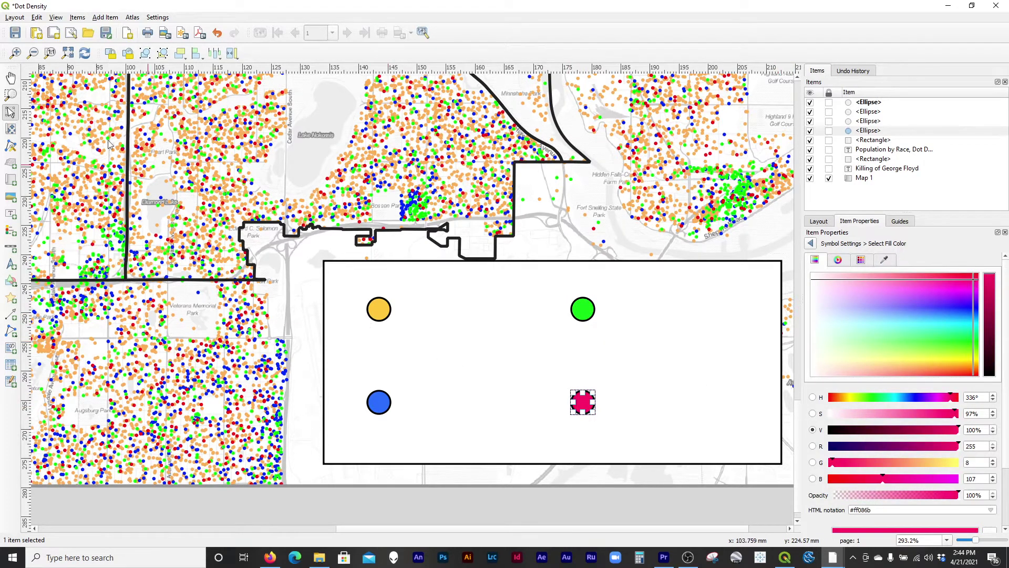
pyautogui.click(10, 214)
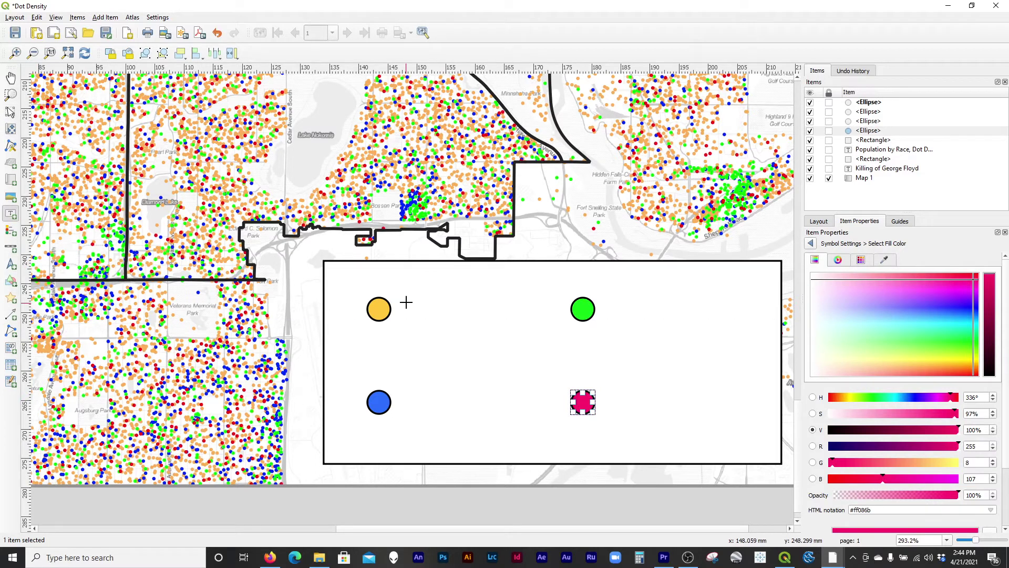
# Add a 'White' text label aligned beside the yellow circle.
pyautogui.moveTo(408, 301); pyautogui.dragTo(522, 330)
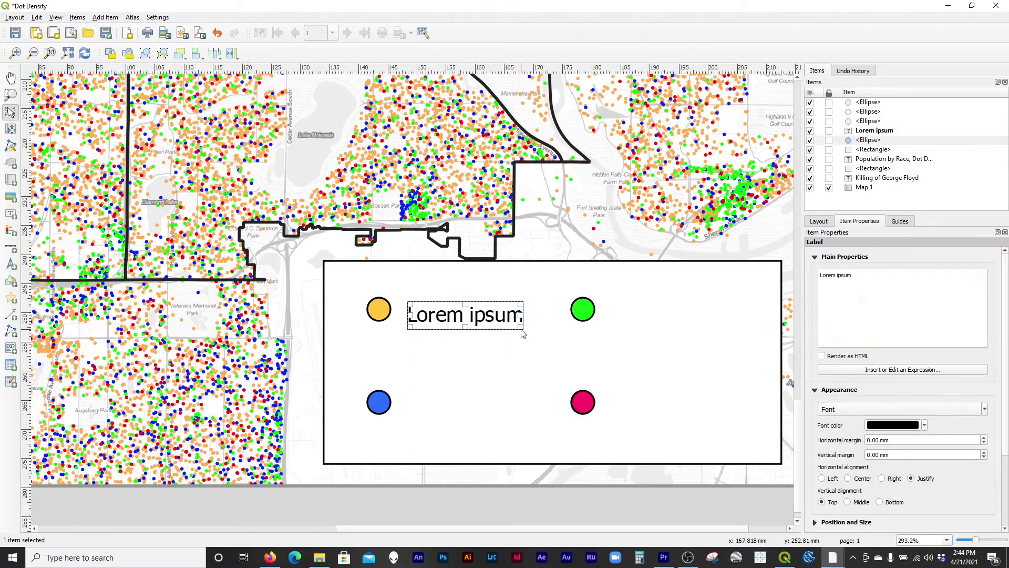
pyautogui.moveTo(883, 284); pyautogui.dragTo(794, 275)
pyautogui.write('White')
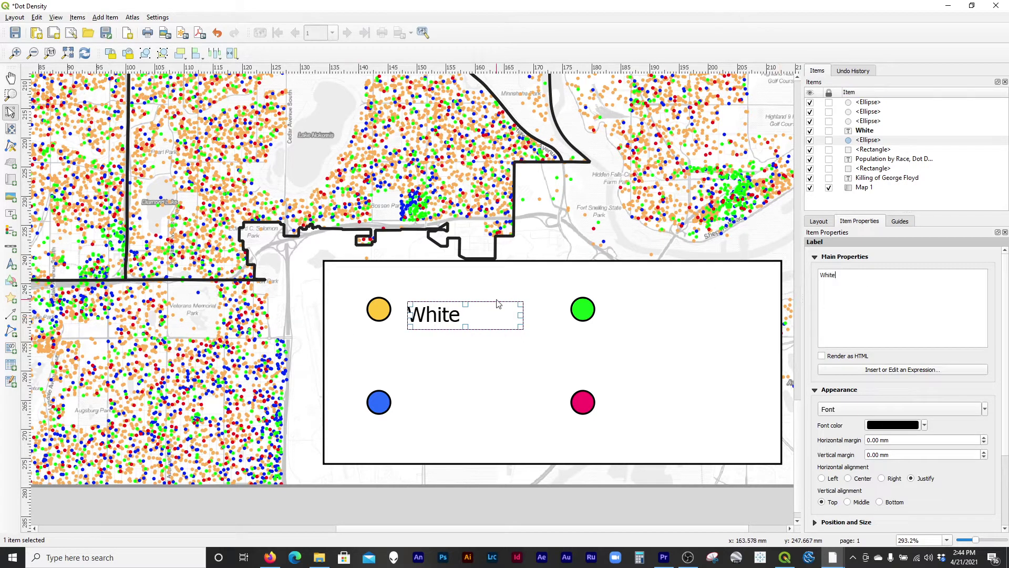
pyautogui.moveTo(439, 316); pyautogui.dragTo(453, 407)
# Duplicate the White label and change the copy's text to 'Hispanic'.
pyautogui.hotkey('ctrl', 'd')
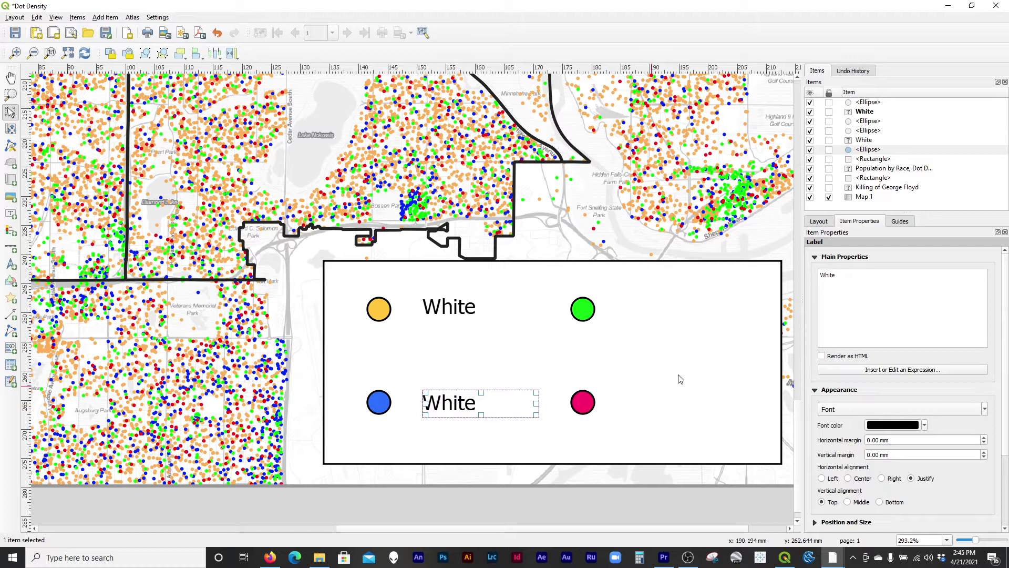
pyautogui.click(878, 291)
pyautogui.hotkey('ctrl', 'a')
pyautogui.write('Hispanic')
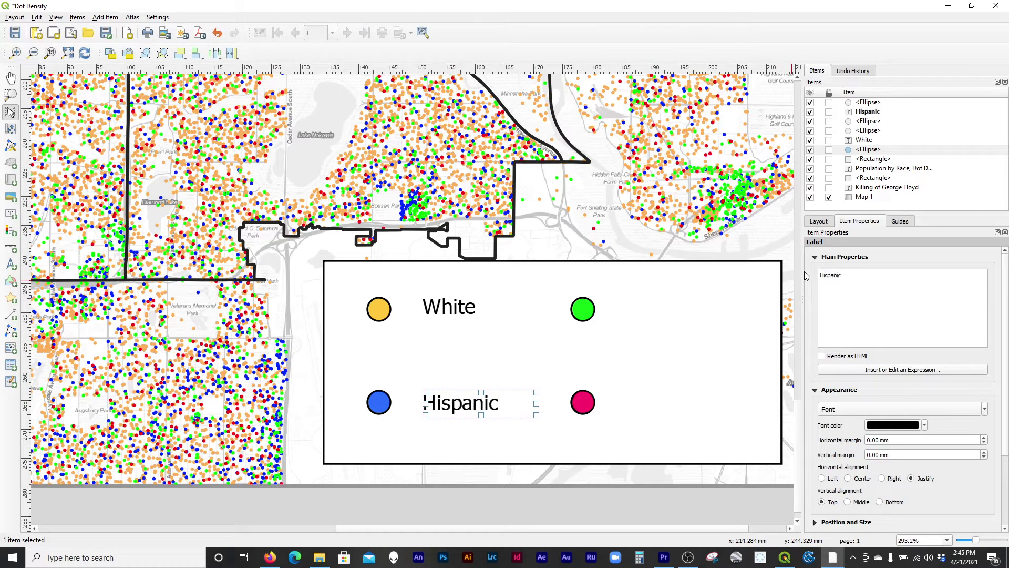
# Duplicate the Hispanic label beside the green circle and retype it as 'Black/ African'.
pyautogui.click(468, 307)
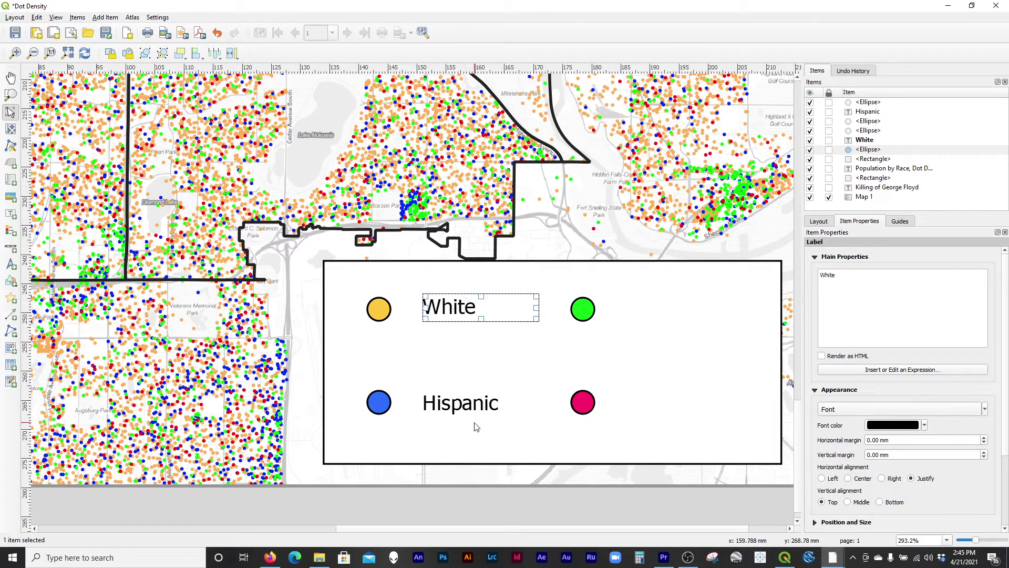
pyautogui.click(479, 403)
pyautogui.hotkey('ctrl', 'd')
pyautogui.moveTo(548, 370); pyautogui.dragTo(647, 315)
pyautogui.click(921, 290)
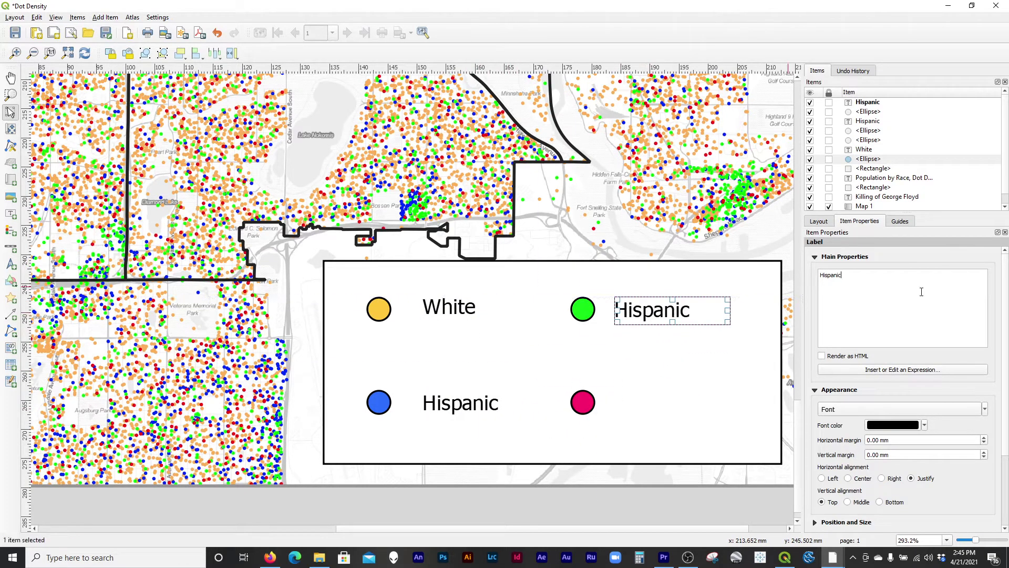
pyautogui.hotkey('ctrl', 'a')
pyautogui.write('Black')
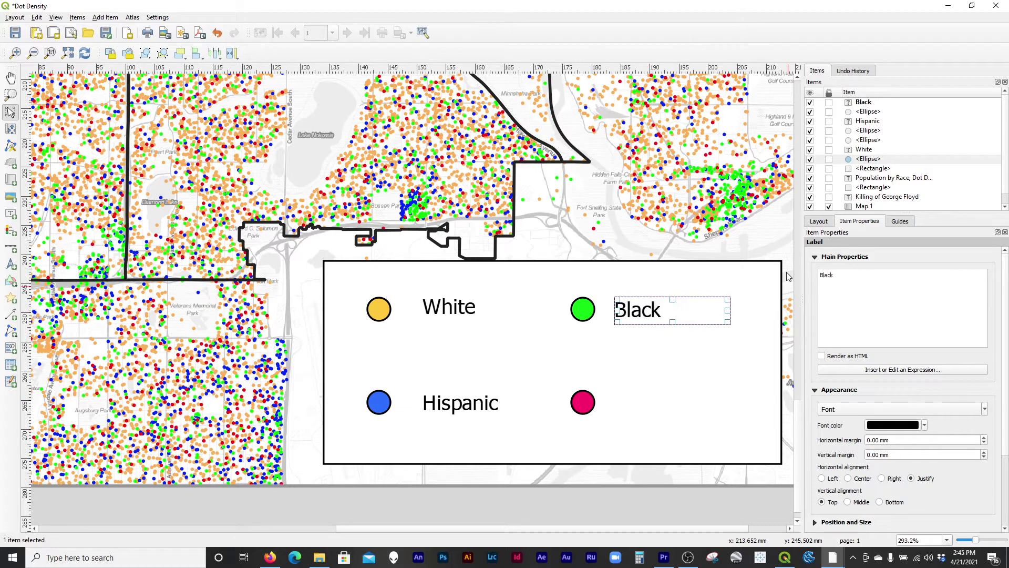
pyautogui.write('/ African-')
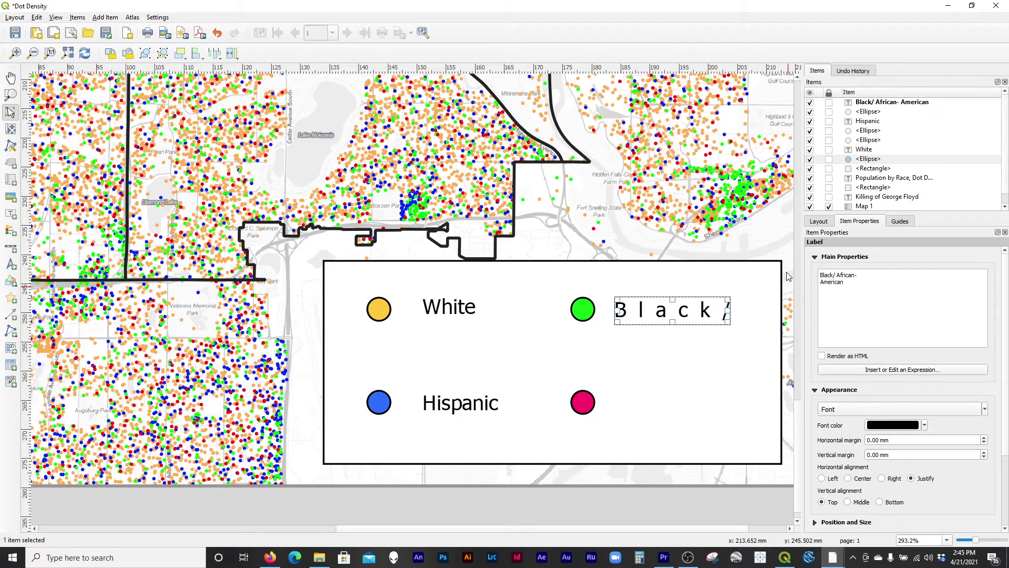
# Resize the Black/ African-American label box so its full text shows.
pyautogui.moveTo(730, 323); pyautogui.dragTo(807, 390)
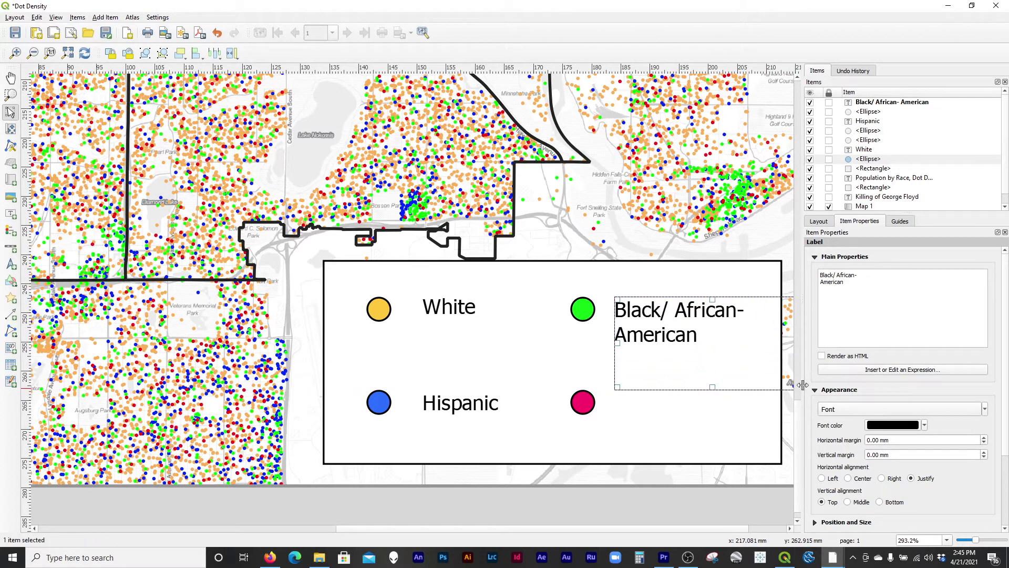
pyautogui.moveTo(657, 315); pyautogui.dragTo(648, 308)
pyautogui.scroll(-1, 656, 521)
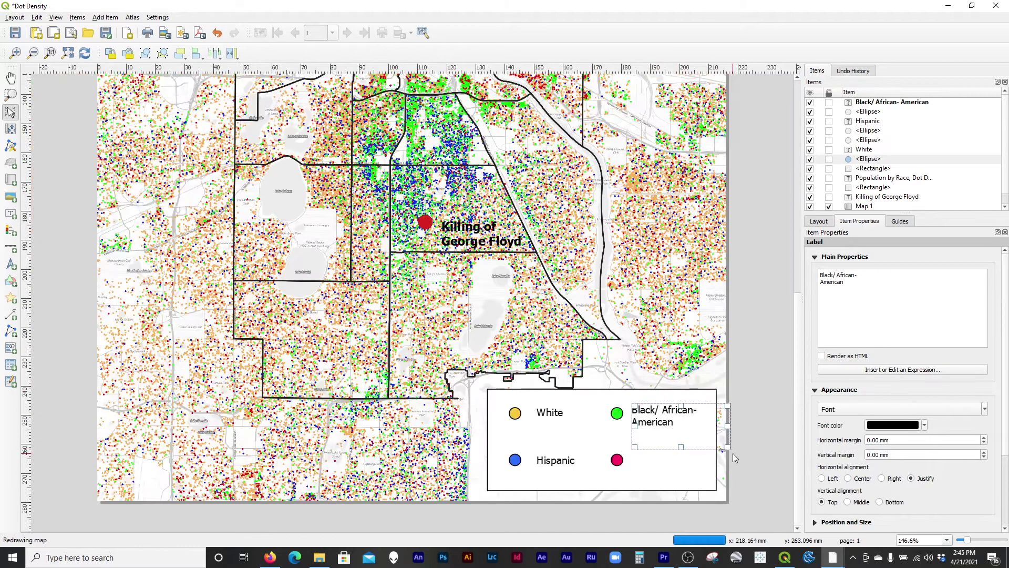
pyautogui.moveTo(731, 451); pyautogui.dragTo(698, 431)
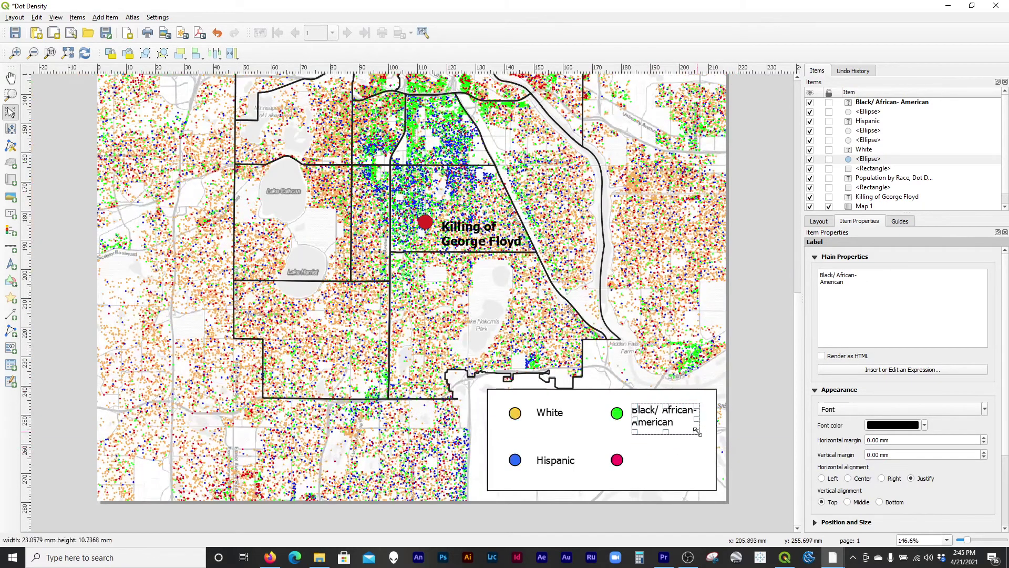
# Duplicate the White label beside the pink dot and change its text to 'Asian'.
pyautogui.click(553, 412)
pyautogui.hotkey('ctrl', 'd')
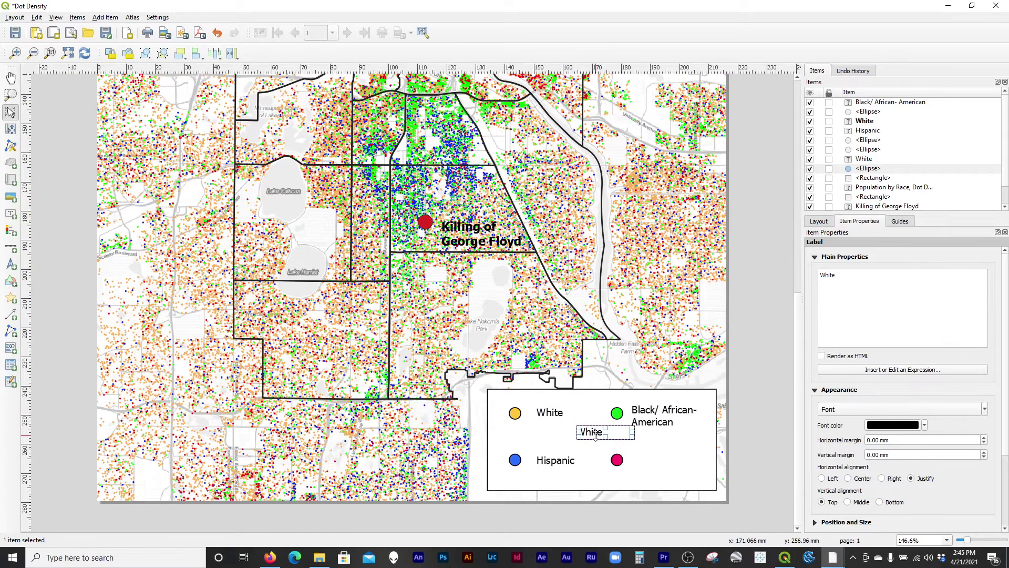
pyautogui.moveTo(593, 435); pyautogui.dragTo(648, 463)
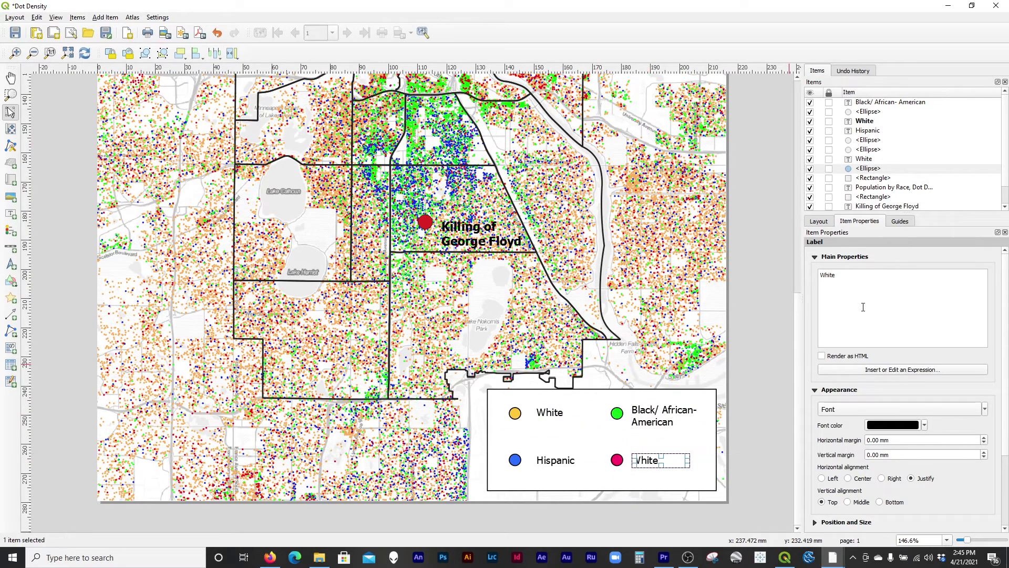
pyautogui.moveTo(841, 275); pyautogui.dragTo(790, 275)
pyautogui.write('Asian')
pyautogui.click(765, 412)
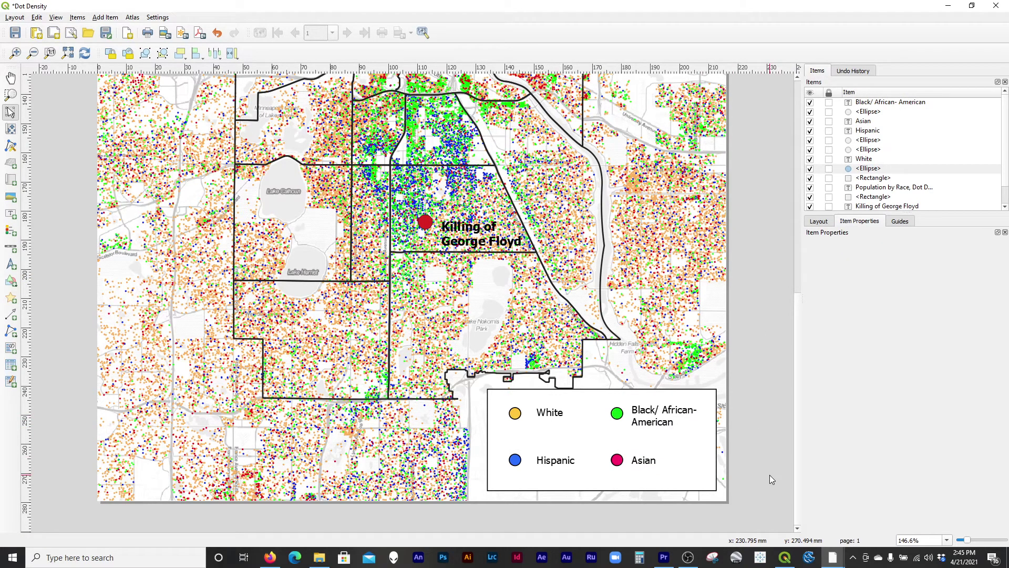
pyautogui.hotkey('ctrl', '-')
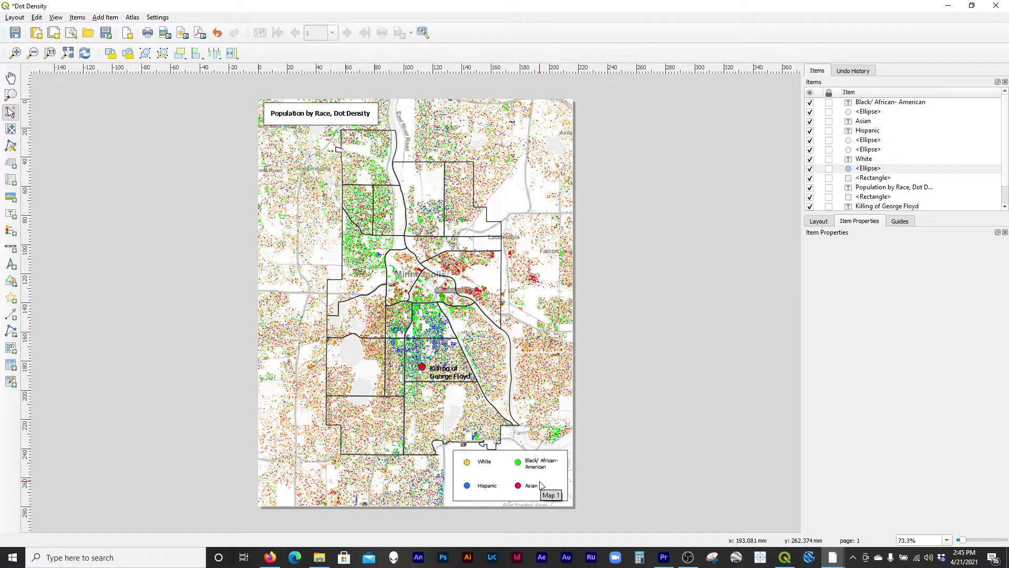
# Delete the space after the slash in the Black/ African-American label.
pyautogui.click(545, 463)
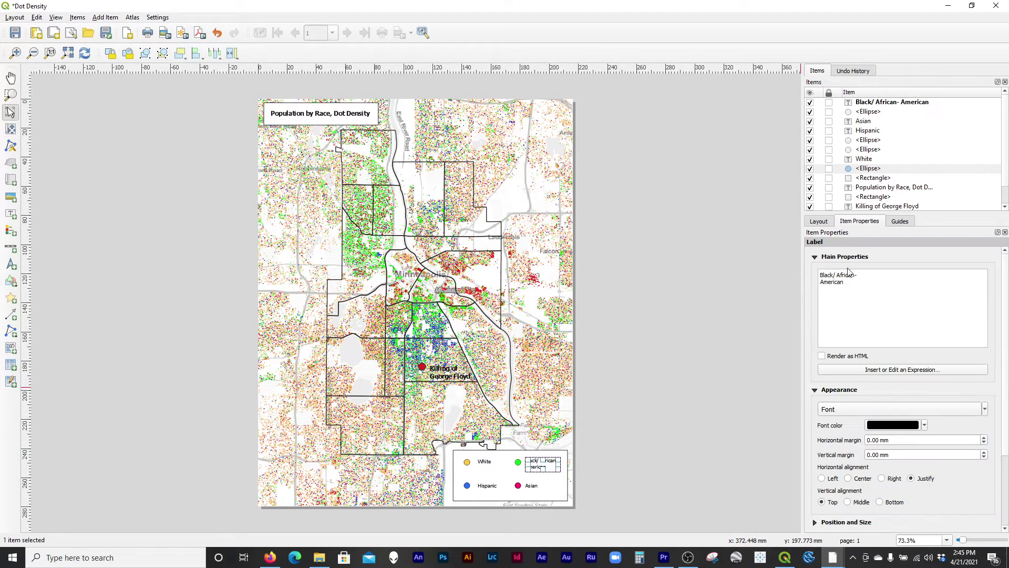
pyautogui.press('BackSpace')
pyautogui.click(651, 329)
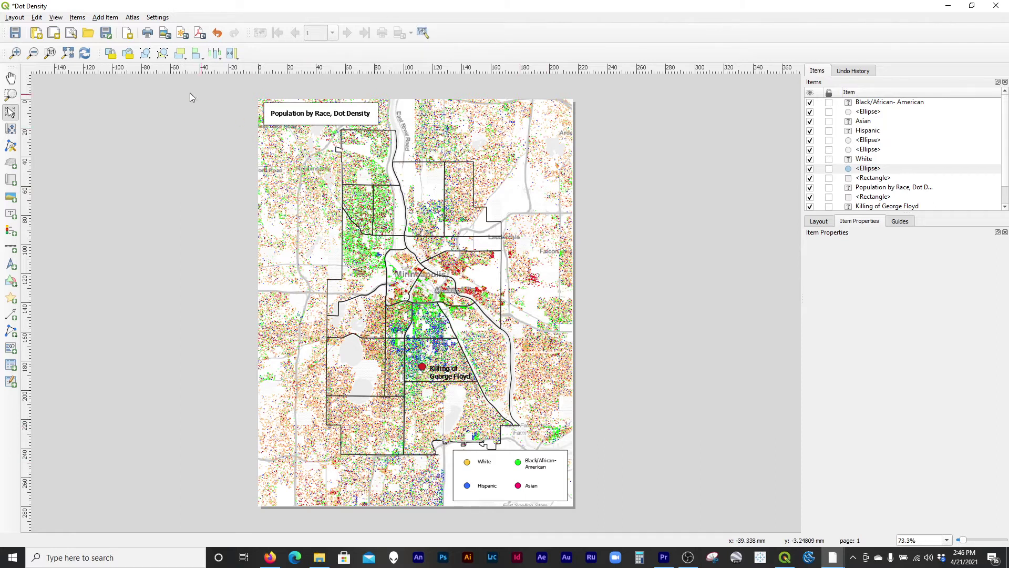
# Export the layout to the Desktop as 'Minneapolis Dot Density (Race)' JPG at 300 dpi.
pyautogui.click(164, 33)
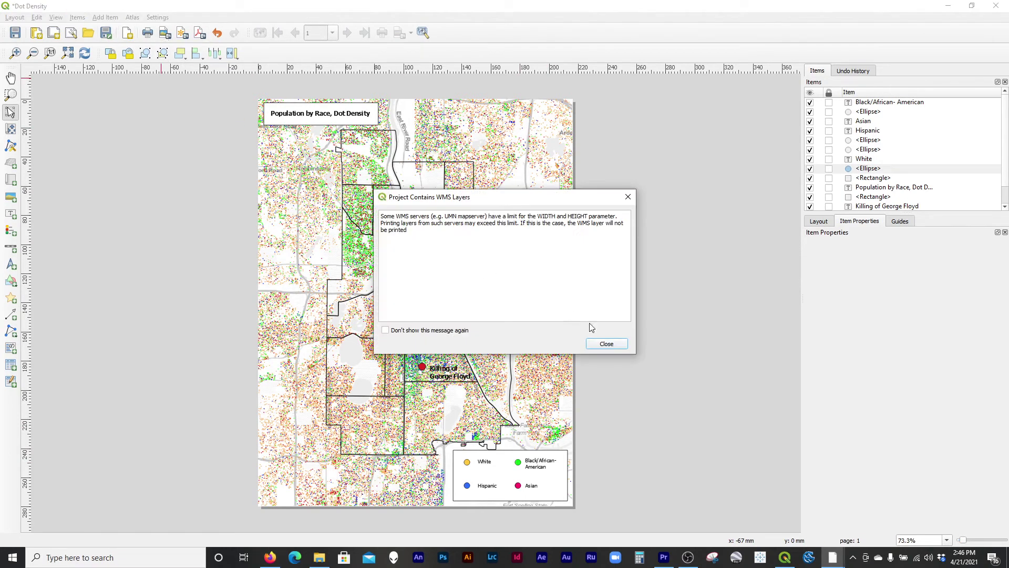
pyautogui.click(616, 348)
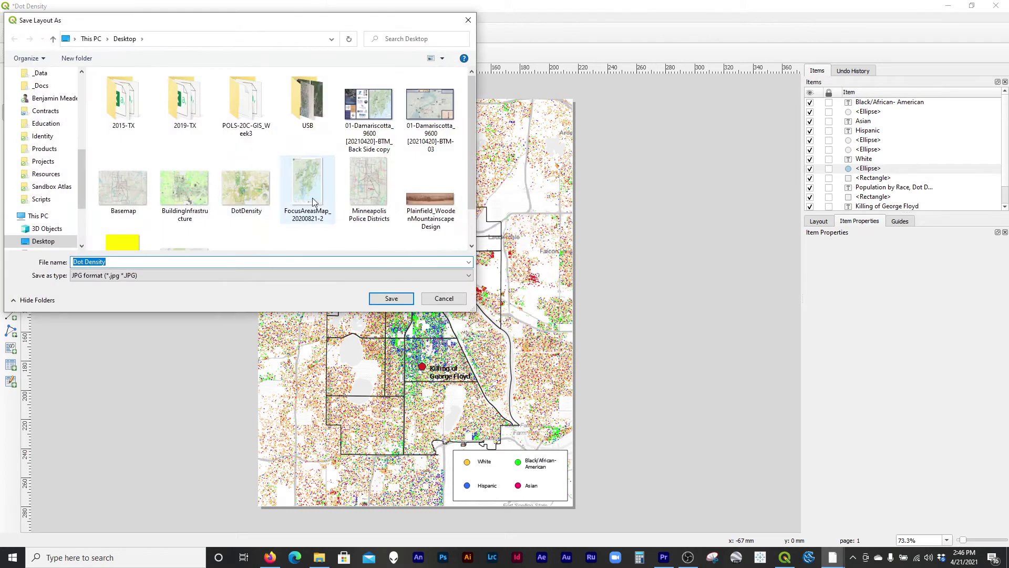
pyautogui.scroll(-1, 368, 168)
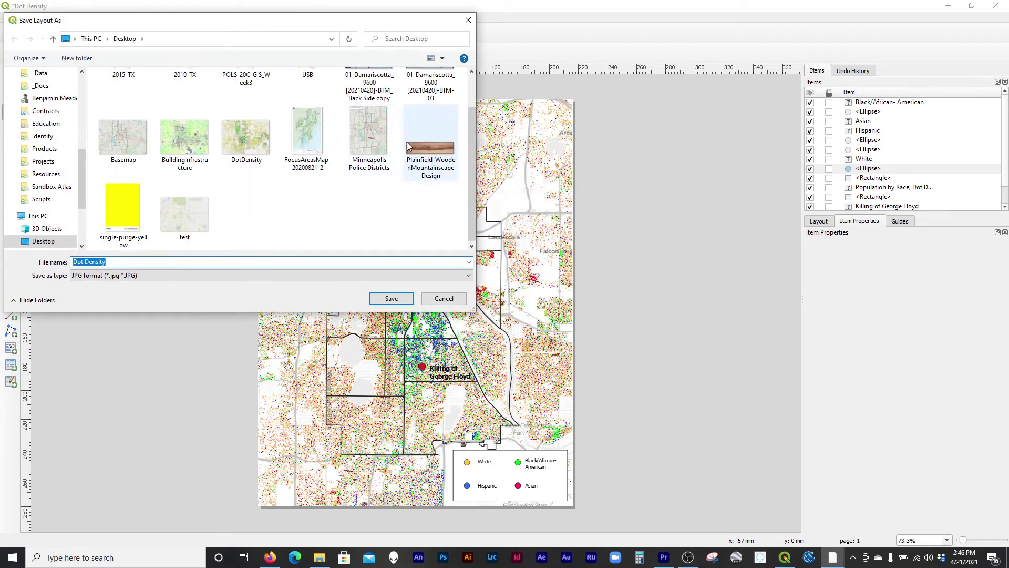
pyautogui.click(345, 262)
pyautogui.doubleClick(345, 262)
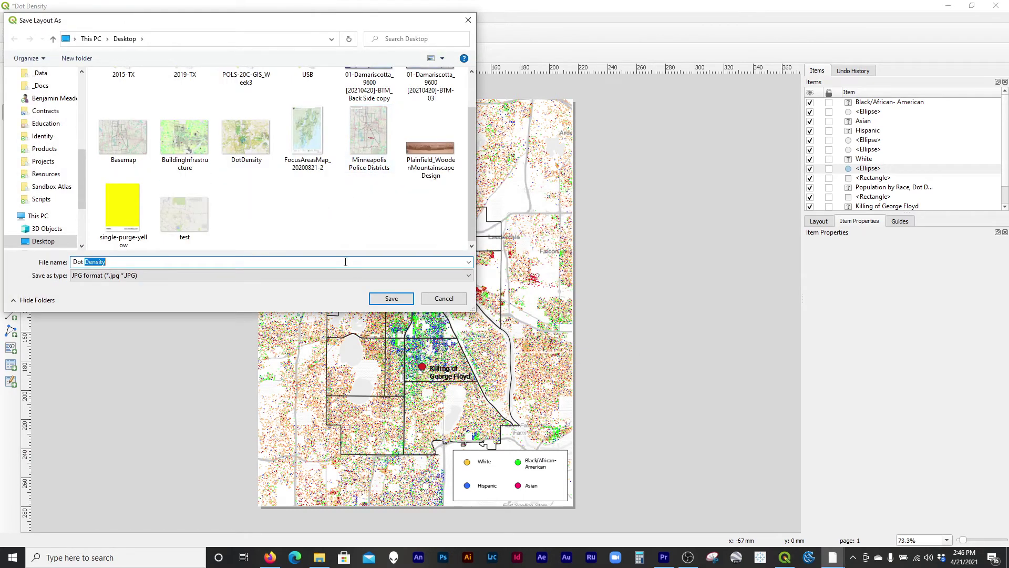
pyautogui.click(346, 261)
pyautogui.hotkey('ctrl', 'a')
pyautogui.write('Mi')
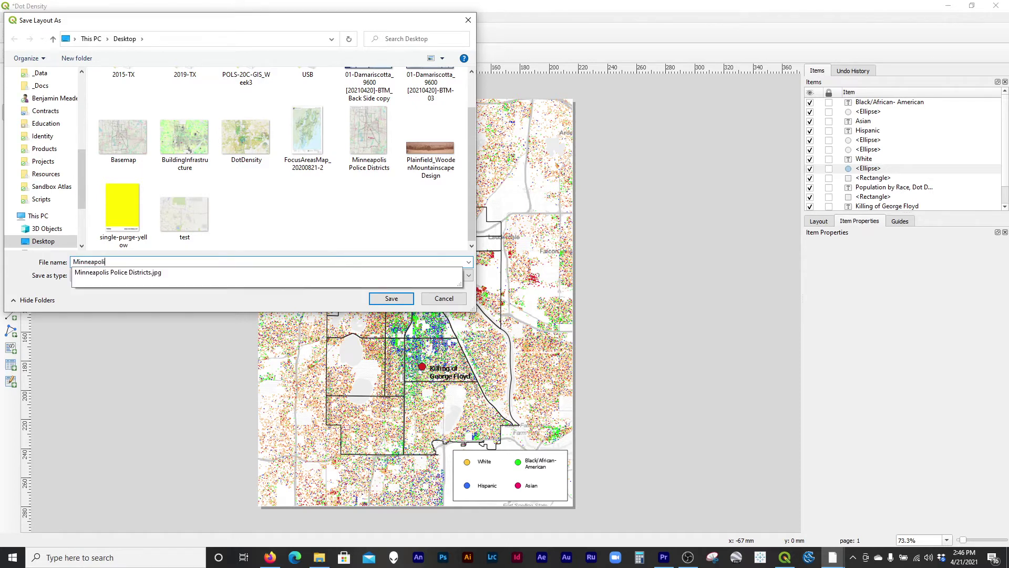
pyautogui.write('nneapolis Dot Densit')
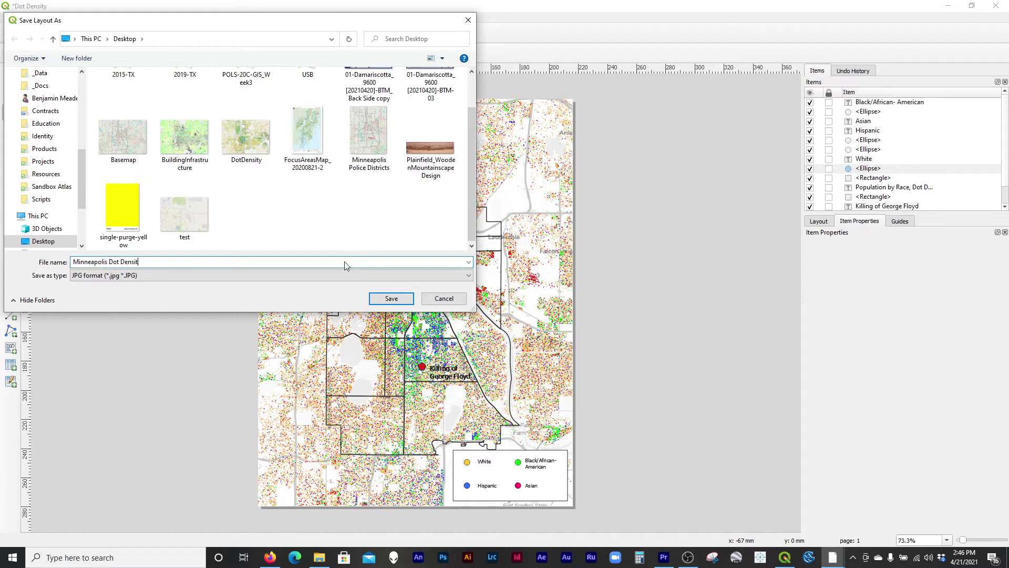
pyautogui.write('y (Race)')
pyautogui.press('Return')
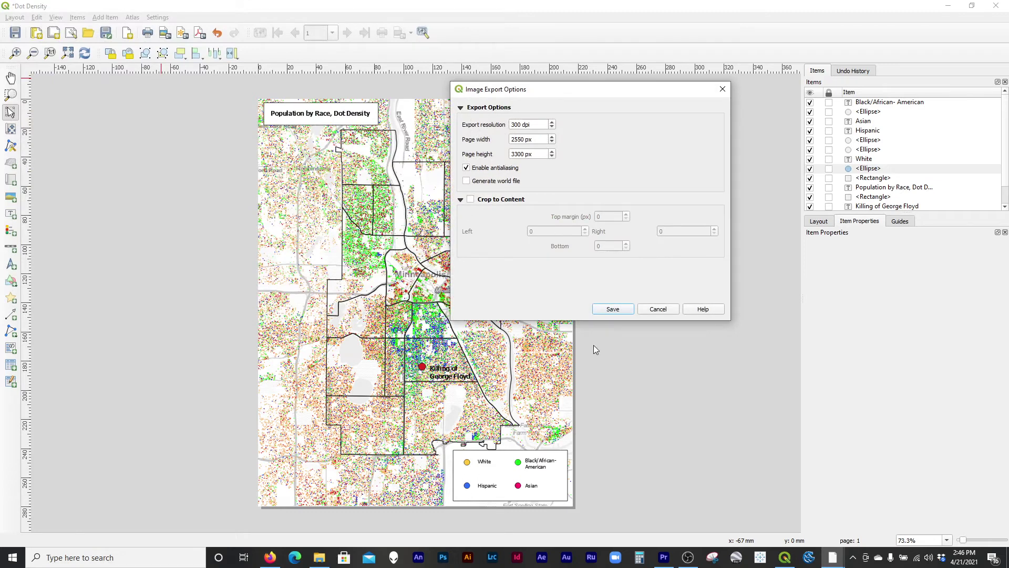
pyautogui.click(610, 310)
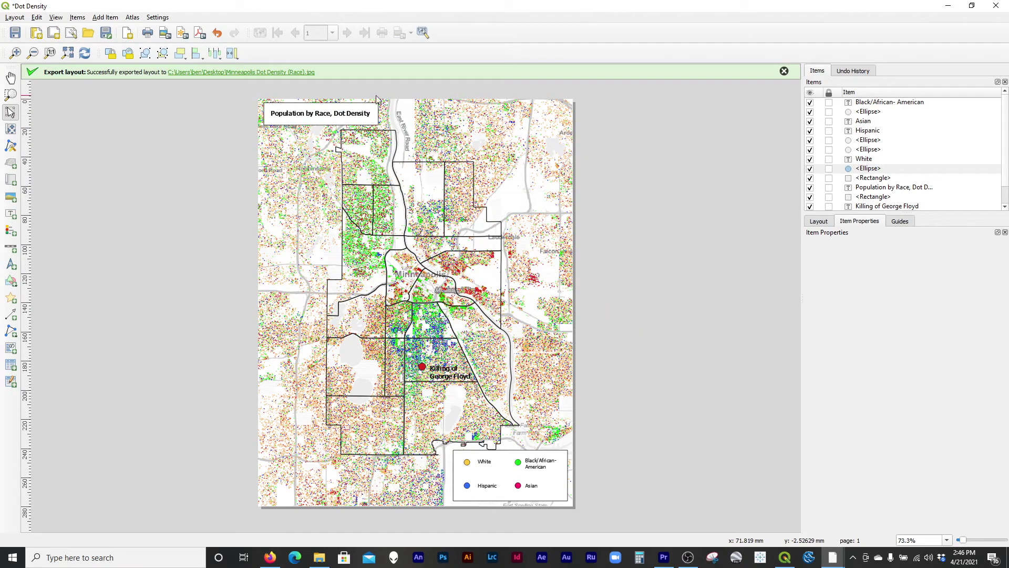
# Minimize QGIS and open both Minneapolis map JPGs together in Photos.
pyautogui.click(947, 6)
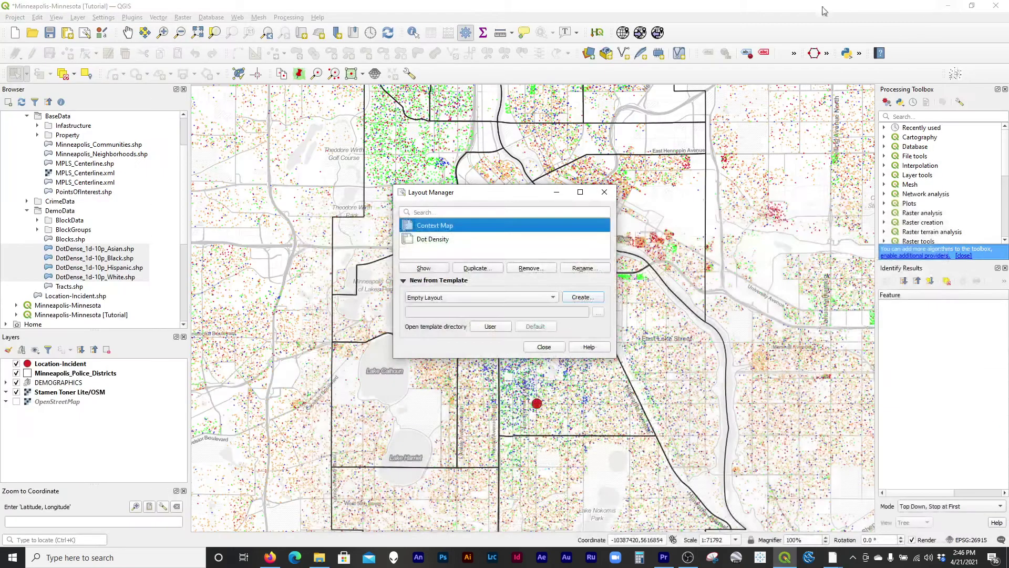
pyautogui.click(948, 6)
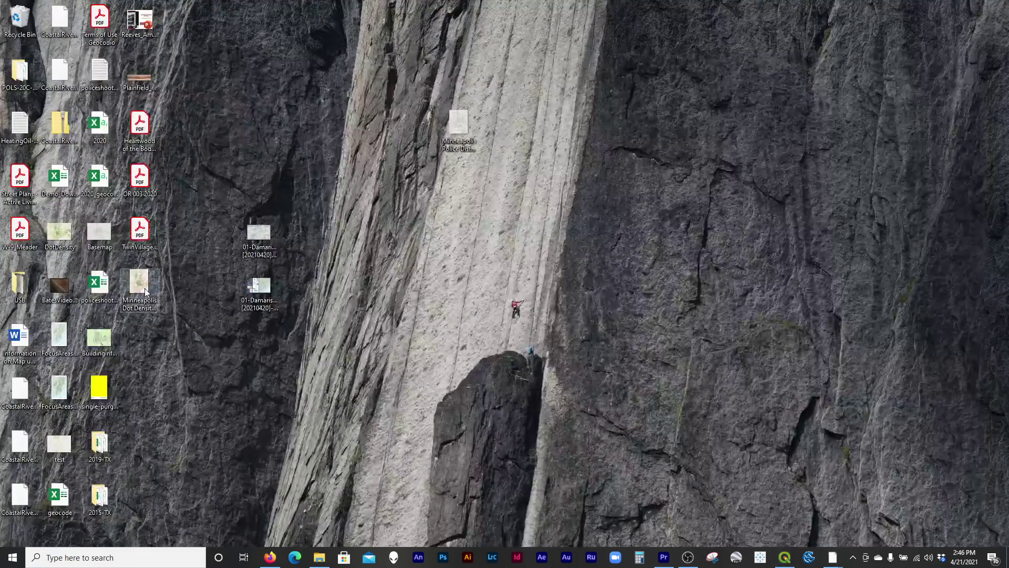
pyautogui.moveTo(146, 292); pyautogui.dragTo(500, 126)
pyautogui.moveTo(438, 103); pyautogui.dragTo(585, 150)
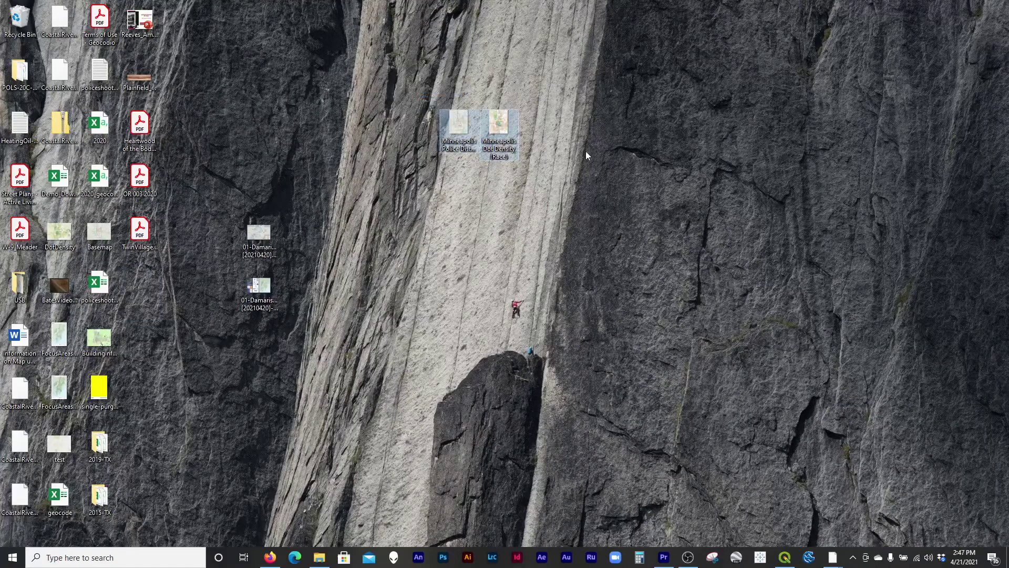
pyautogui.rightClick(456, 119)
pyautogui.click(466, 126)
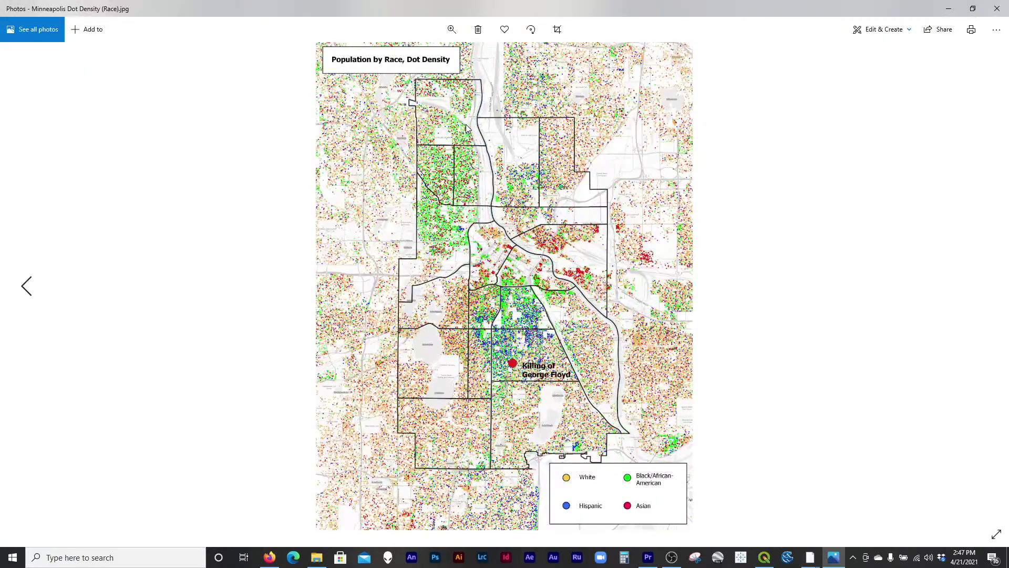
# Flip between the Dot Density and Police Districts maps, then close Photos.
pyautogui.press('Left')
pyautogui.press('Right')
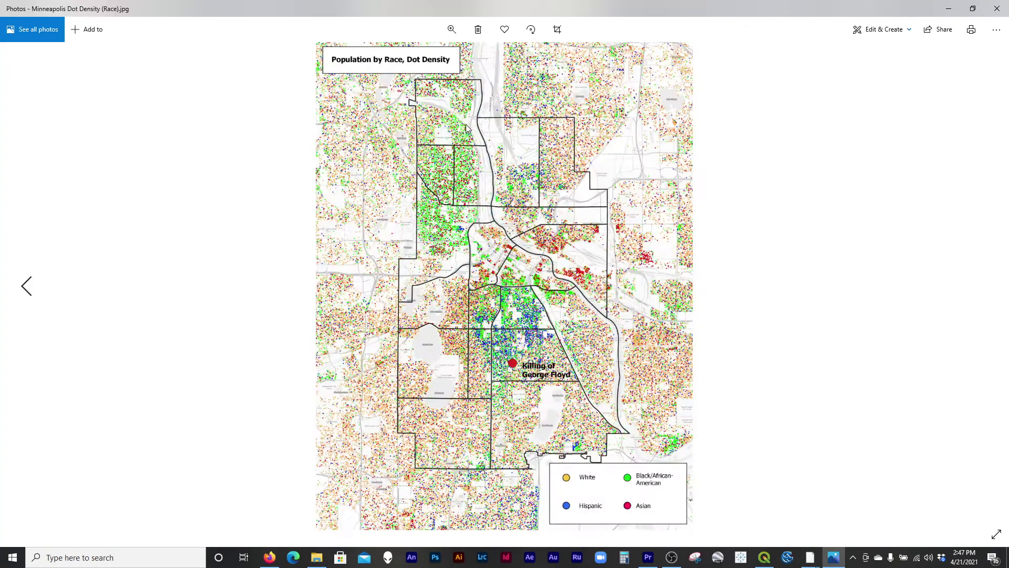
pyautogui.press('Left')
pyautogui.press('Right')
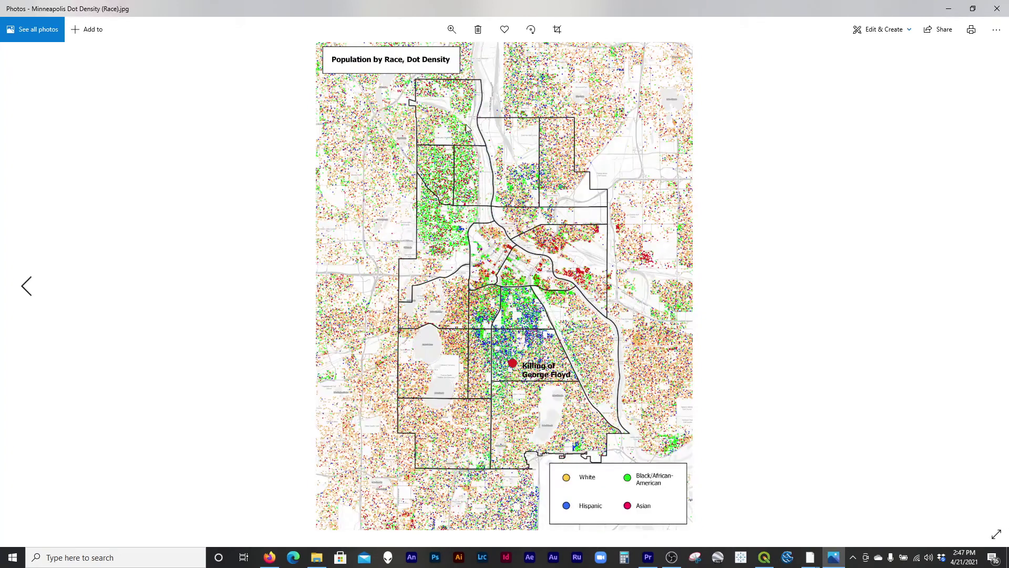
pyautogui.press('Left')
pyautogui.press('Right')
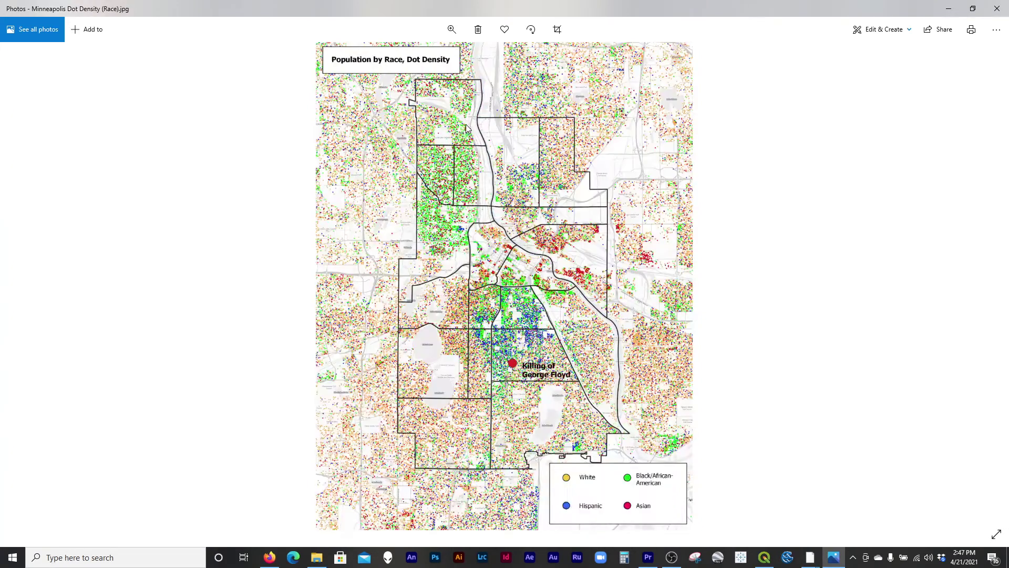
pyautogui.press('Left')
pyautogui.press('Right')
pyautogui.press('Left')
pyautogui.press('Right')
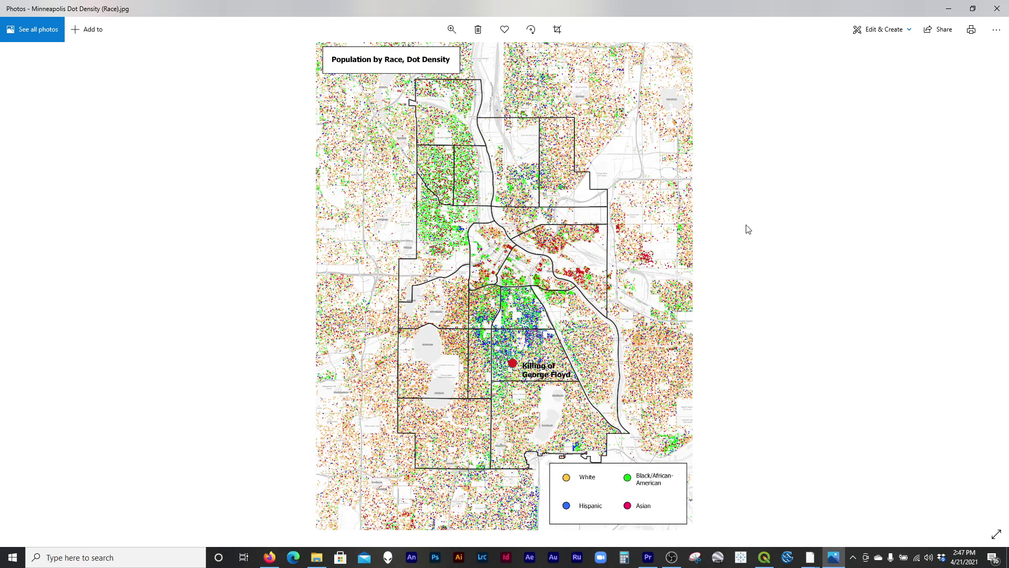
pyautogui.press('Right')
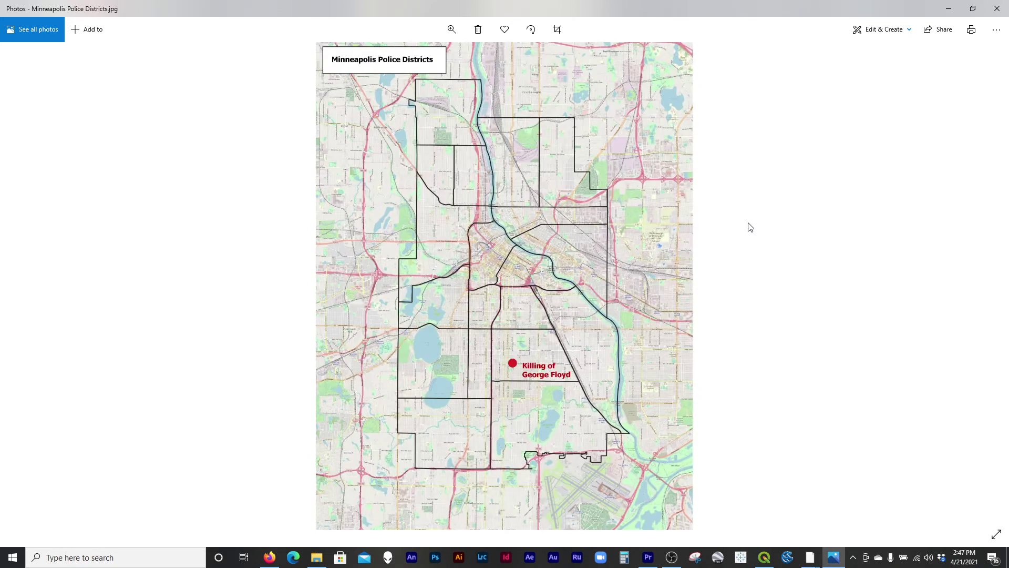
pyautogui.press('Left')
pyautogui.press('Right')
pyautogui.moveTo(832, 8); pyautogui.dragTo(696, 79)
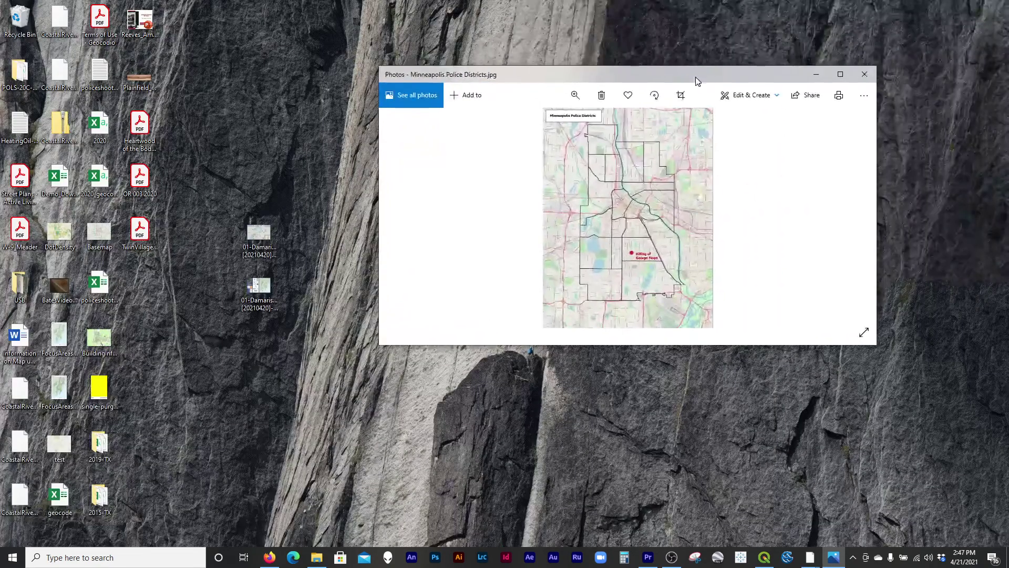
pyautogui.click(864, 75)
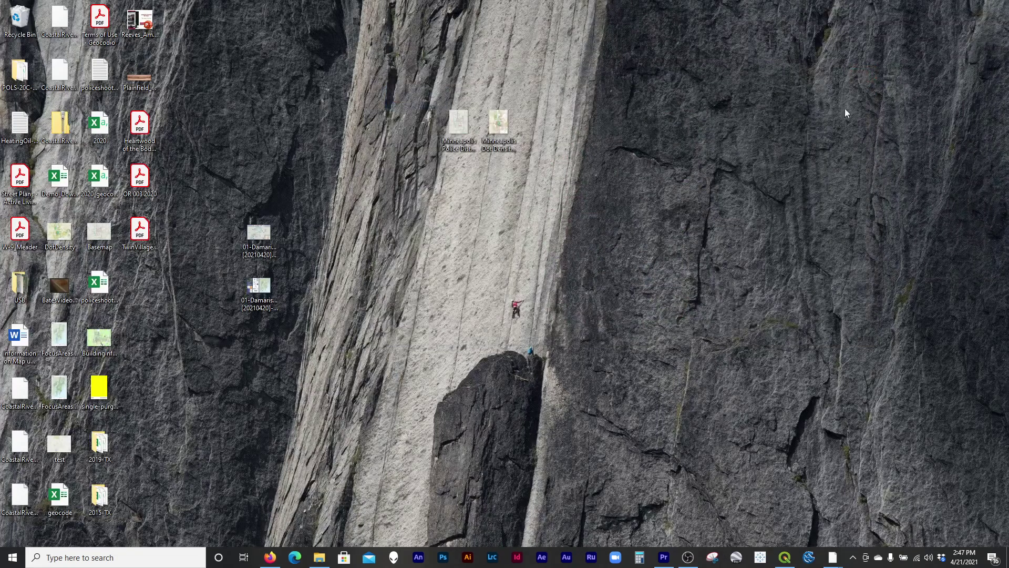